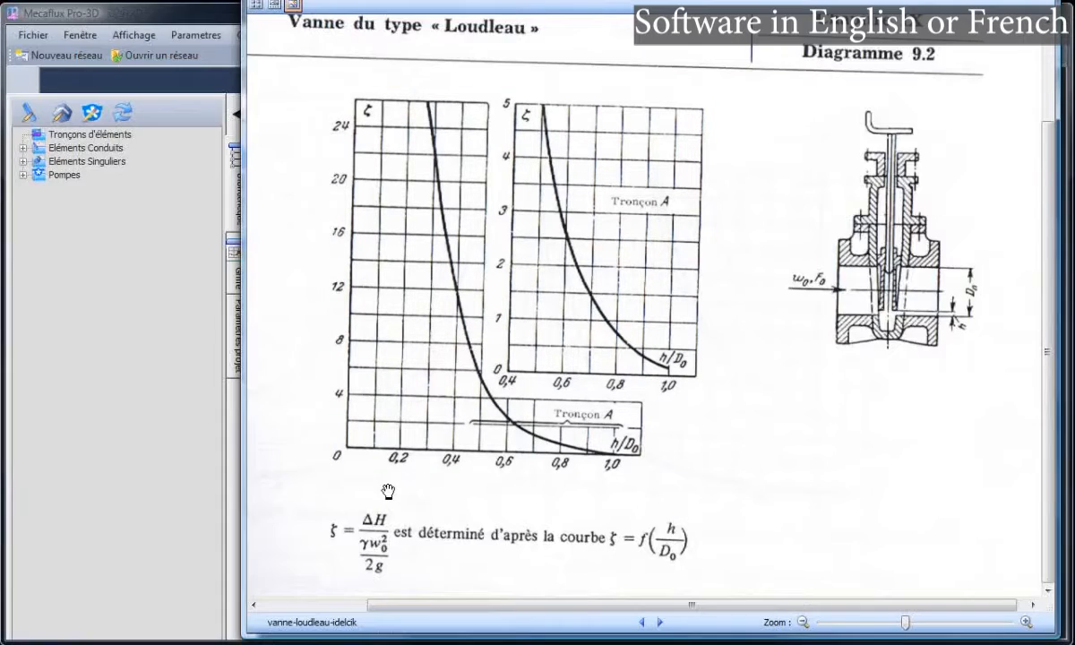
Examine the Loudleau valve reference diagram, including its coefficient table, curves, formula and valve cross-section.
drag(258, 295, 370, 177)
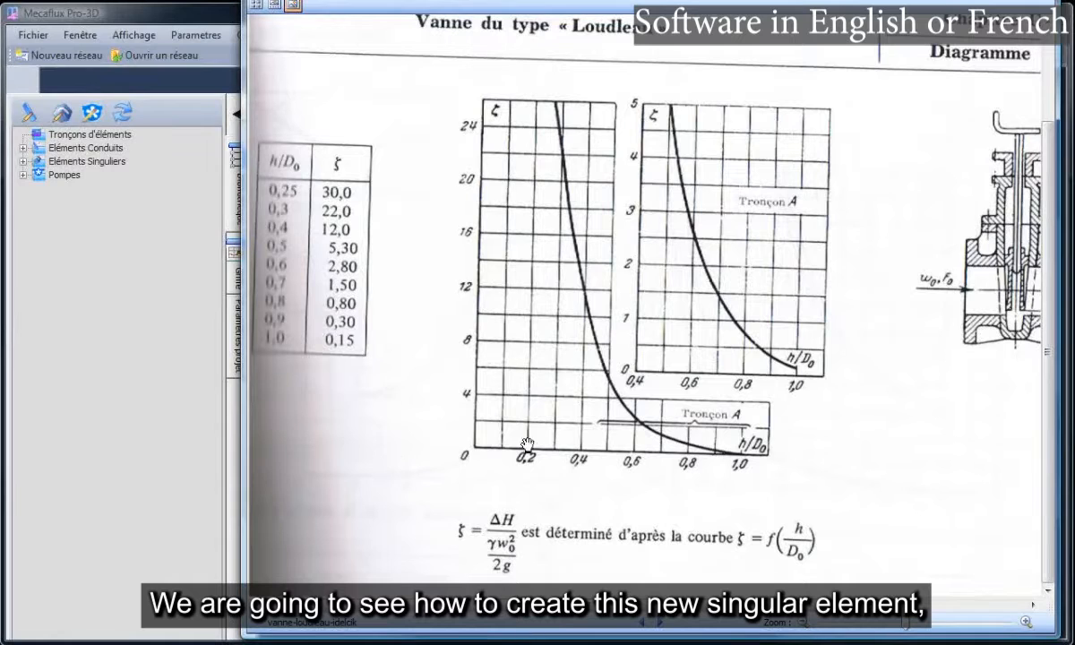
drag(925, 446, 862, 433)
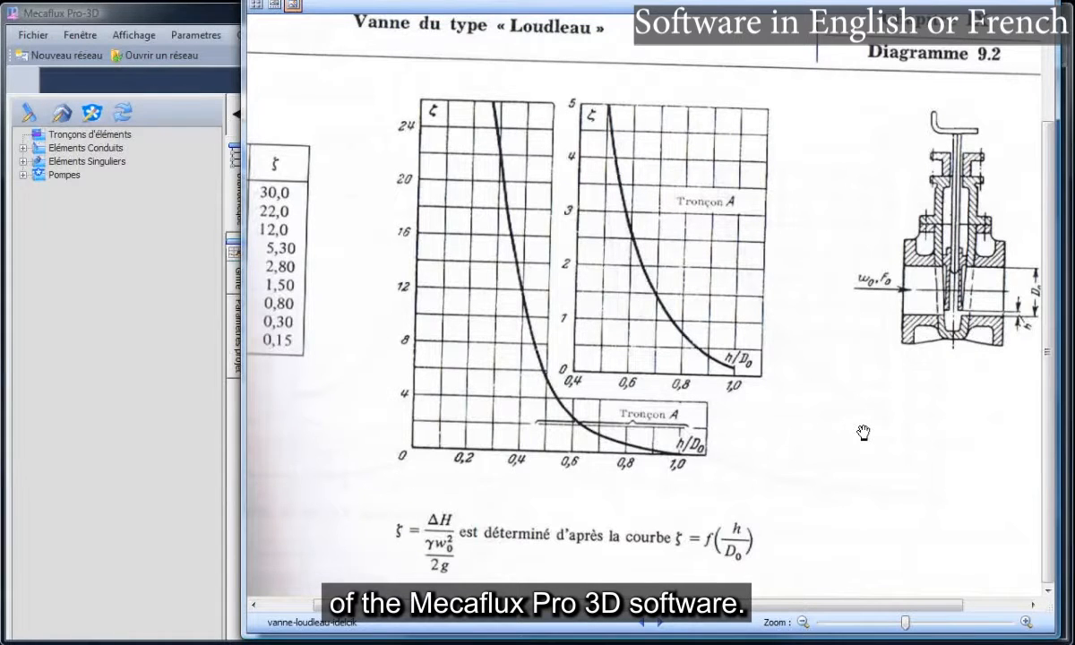
drag(887, 430, 848, 426)
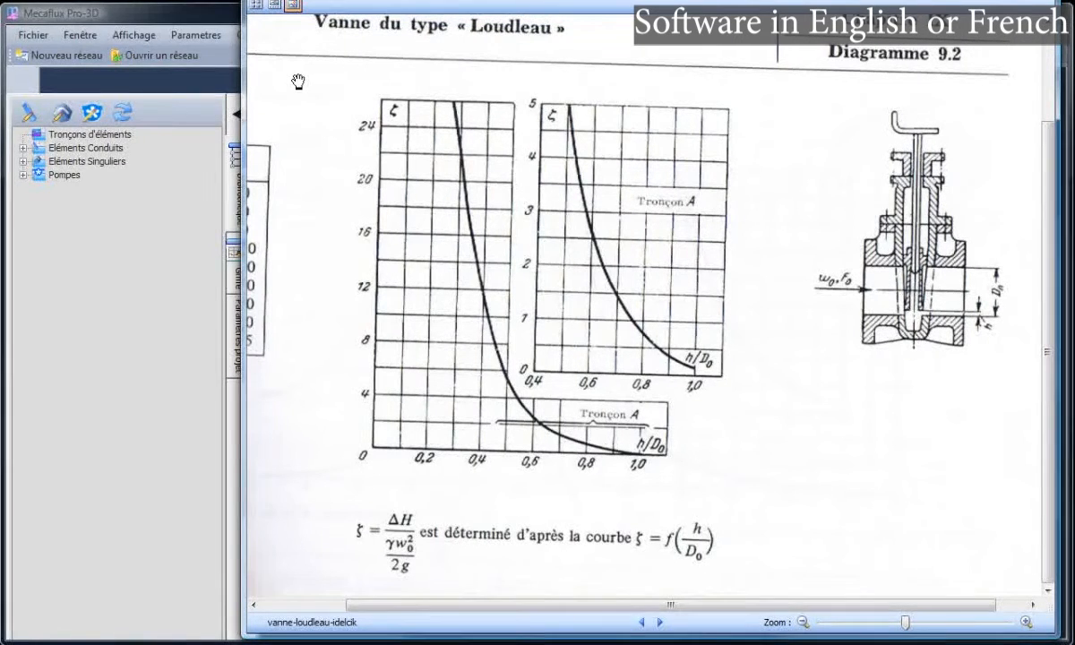
scroll(772, 331, up, 1)
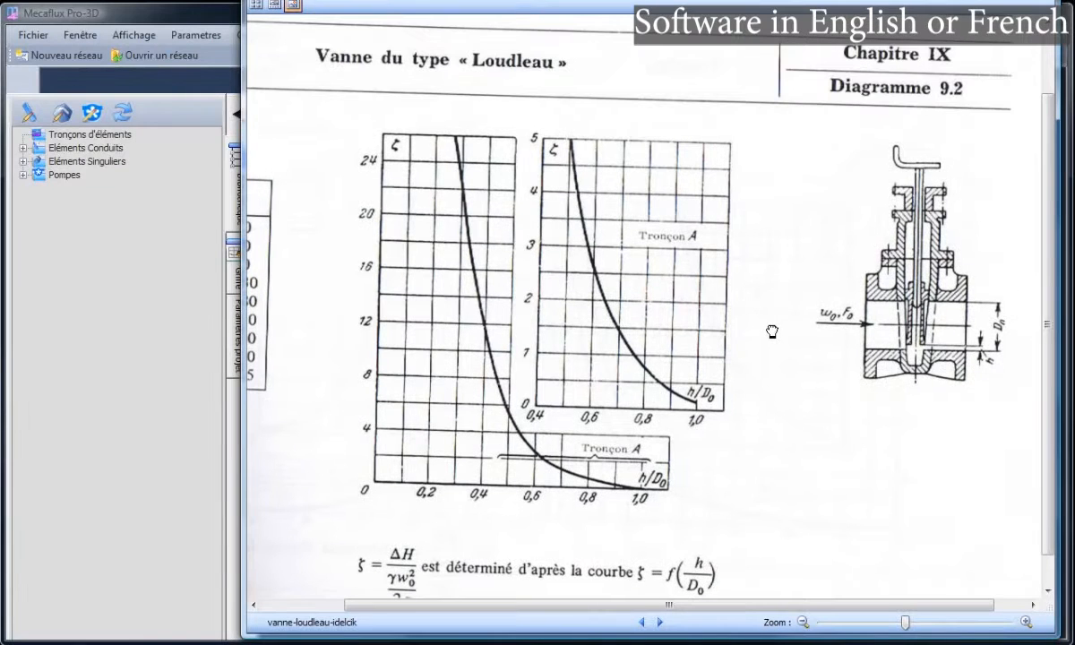
drag(772, 331, 824, 309)
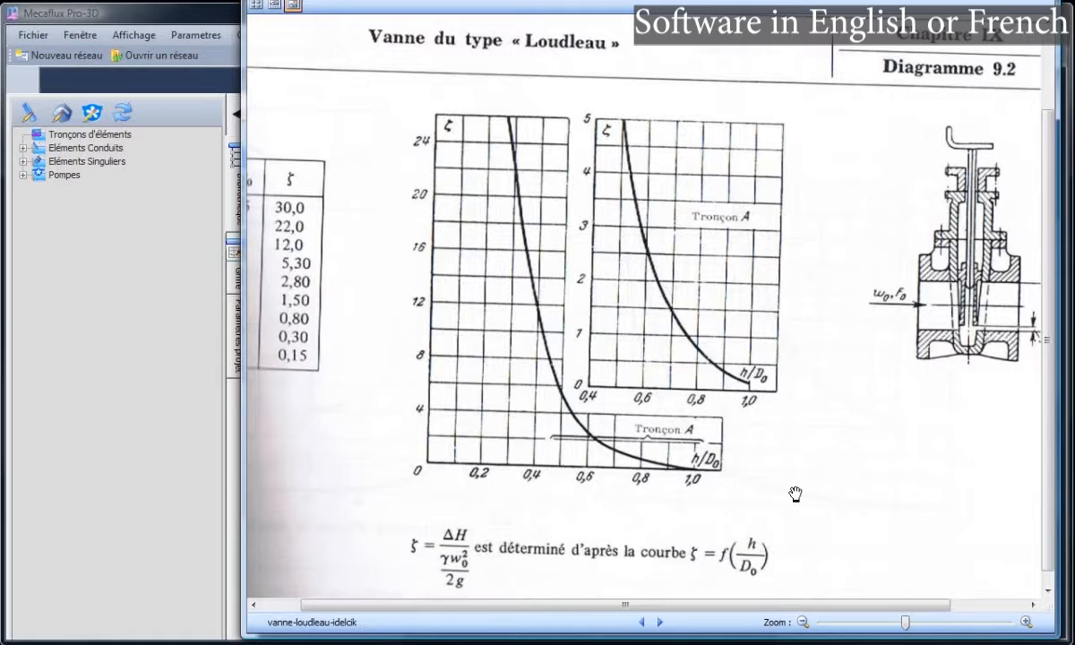
drag(796, 498, 845, 483)
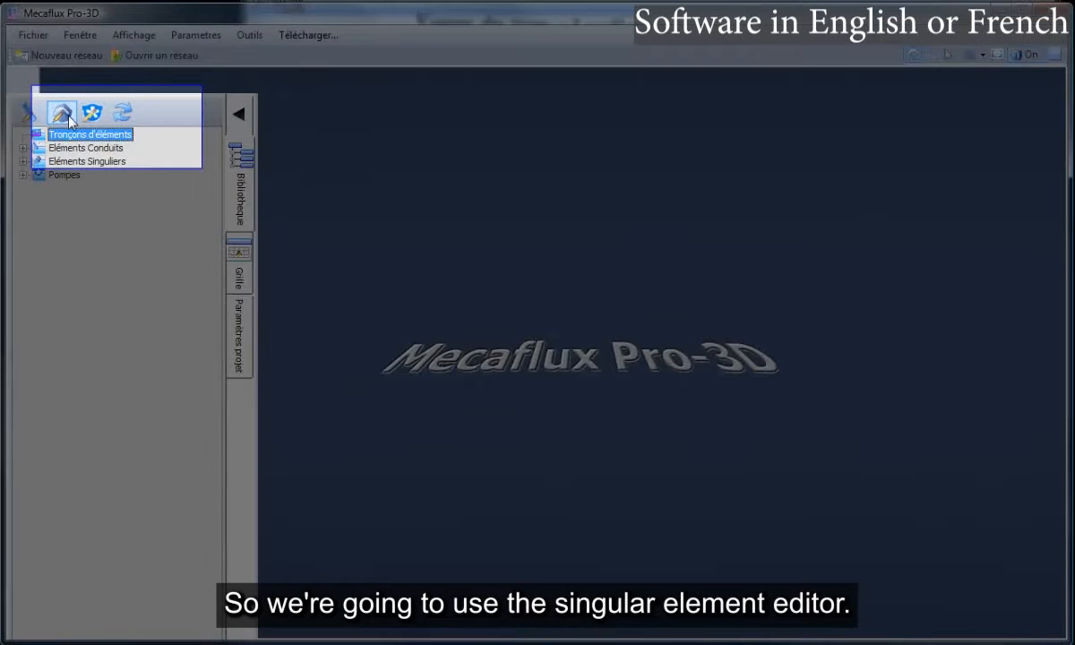
Create a new element in the singular element editor, with its pressure loss coefficient adjustable as a function of variable parameters.
click(64, 114)
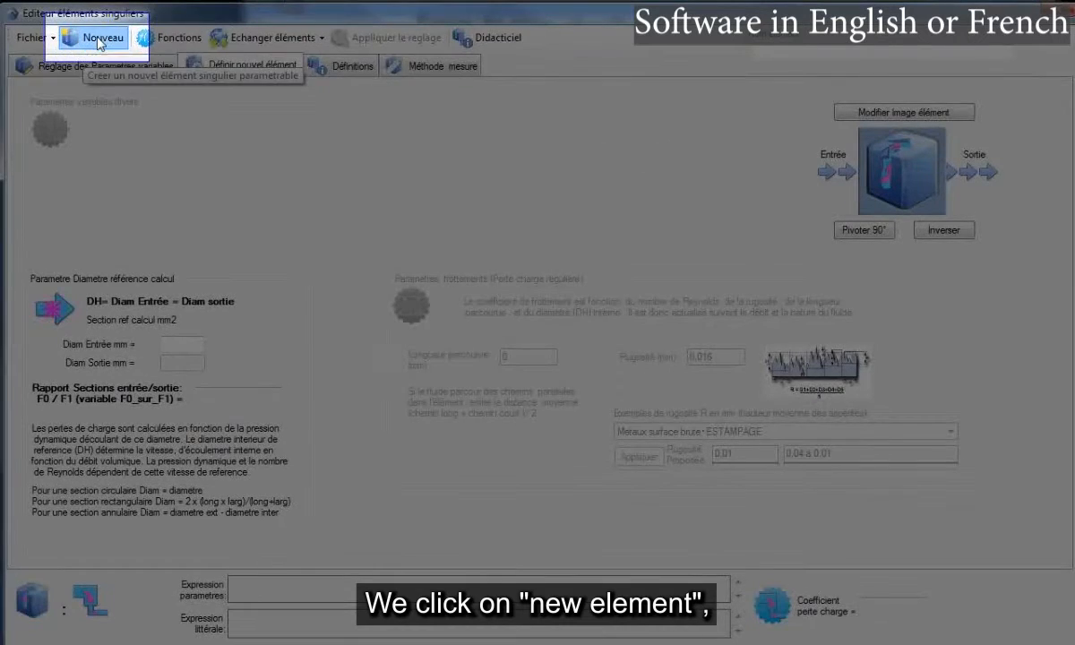
click(98, 43)
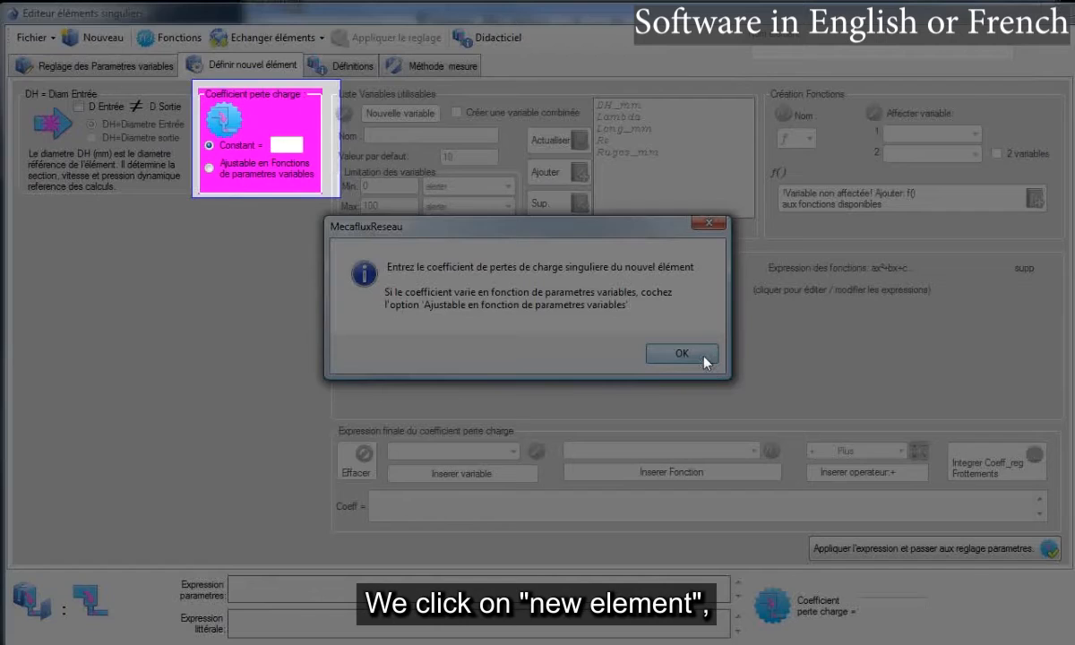
click(681, 352)
click(280, 145)
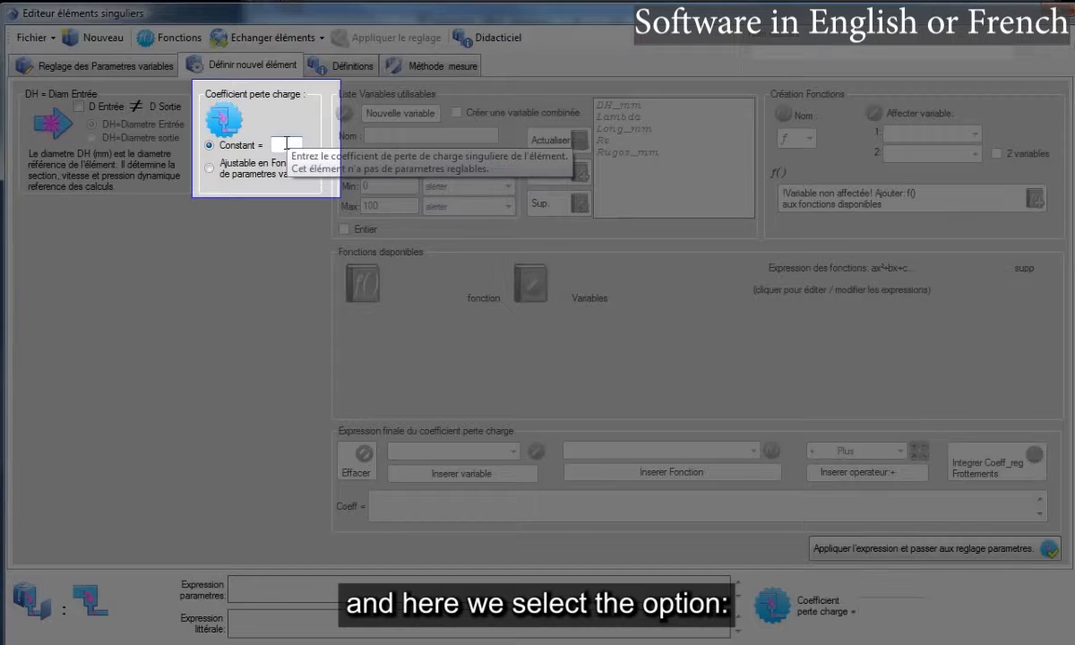
click(214, 178)
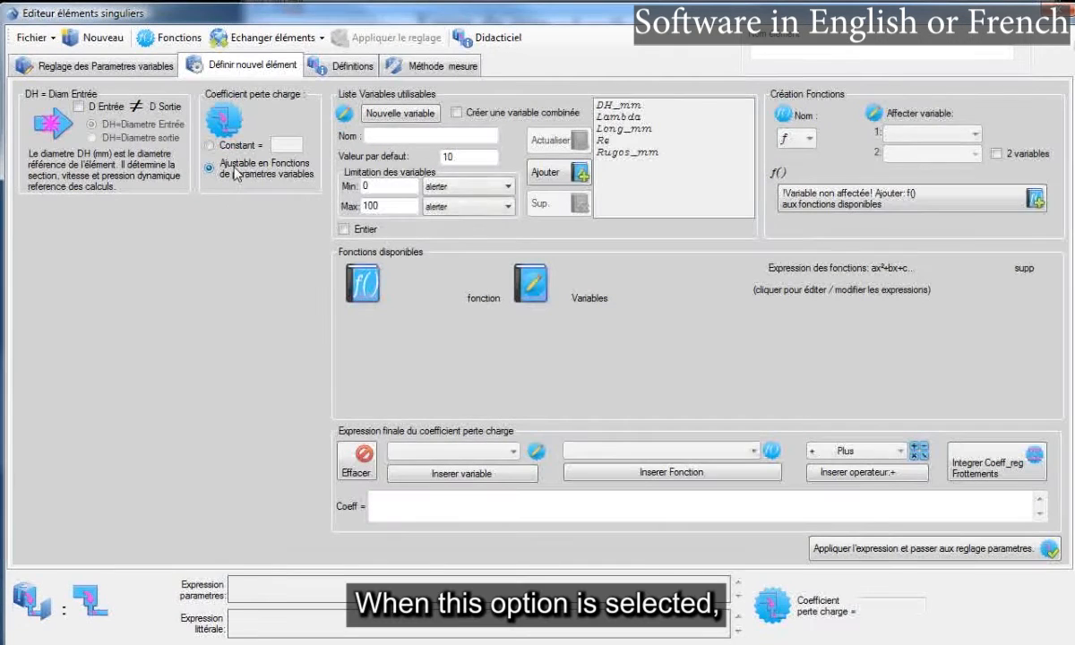
click(220, 145)
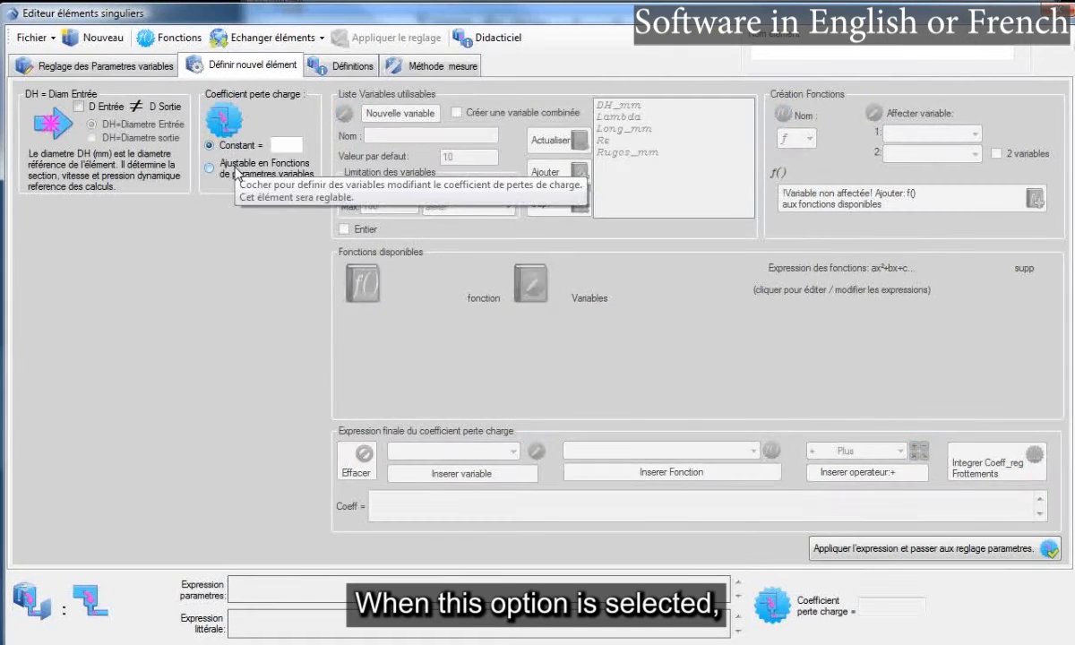
click(236, 171)
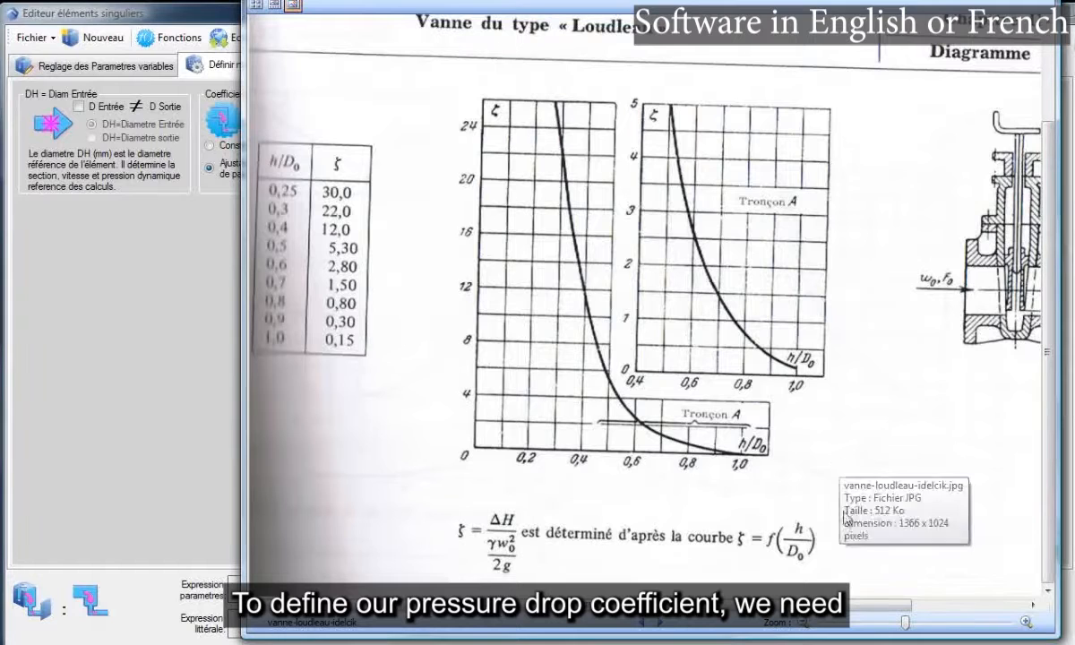
Review the default values and limits of the predefined variables DH_mm, Lambda, Long_mm, Re and Rugos_mm.
drag(830, 609, 924, 612)
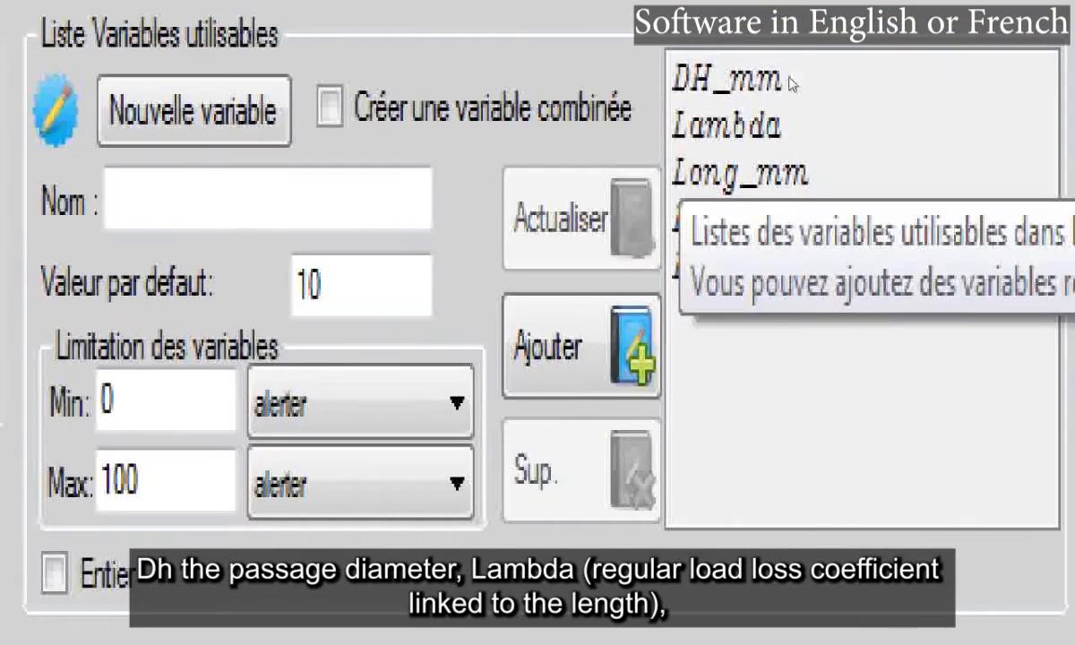
click(779, 81)
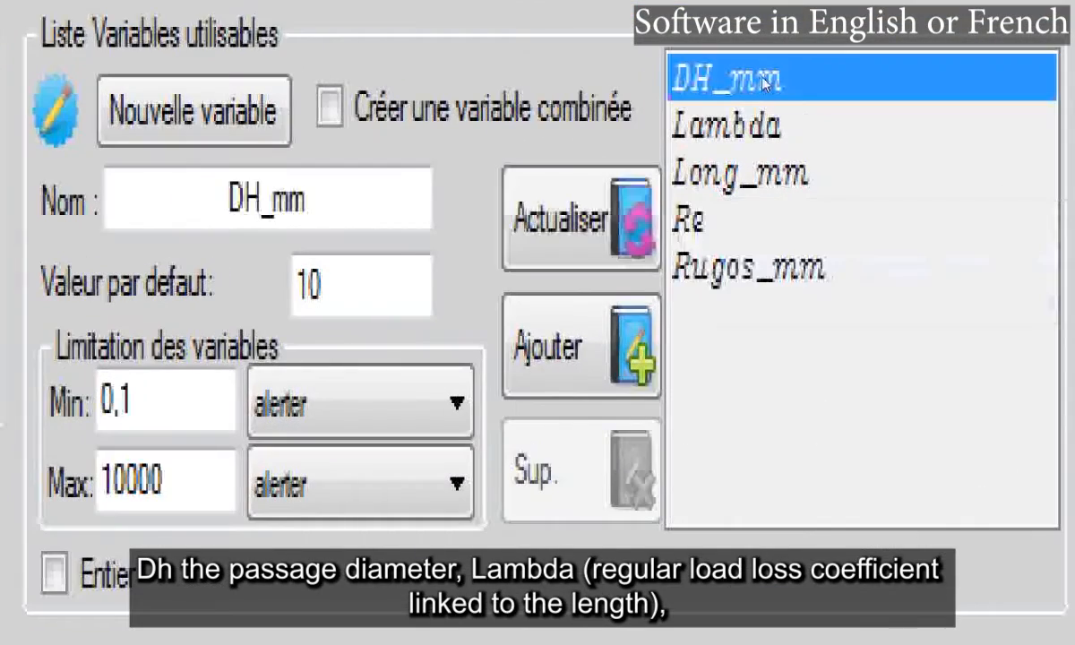
click(760, 128)
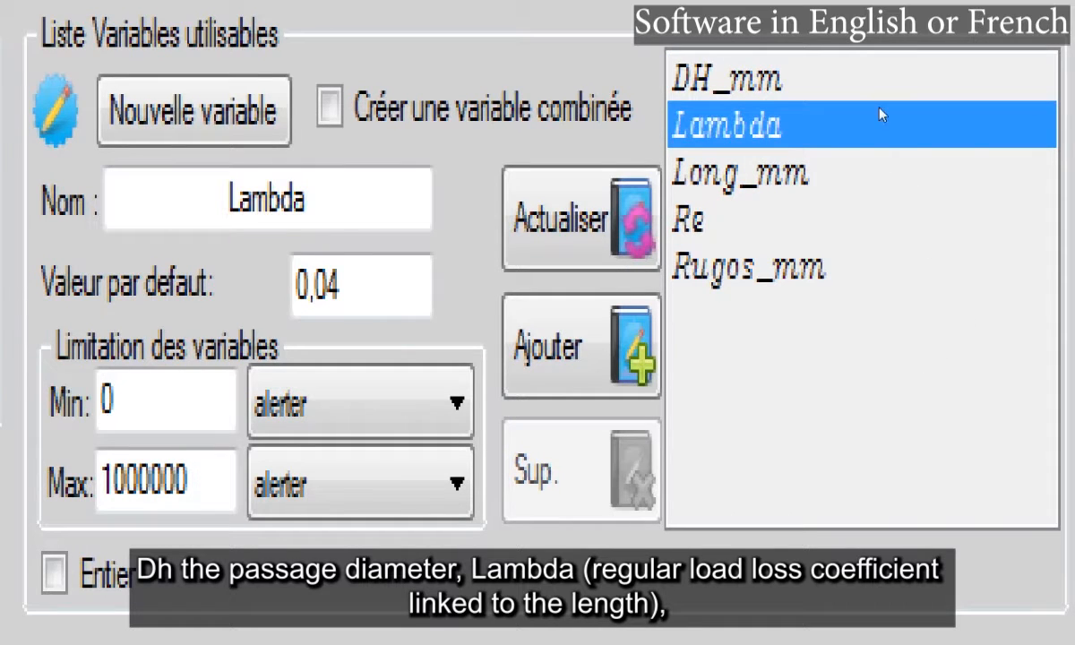
click(782, 186)
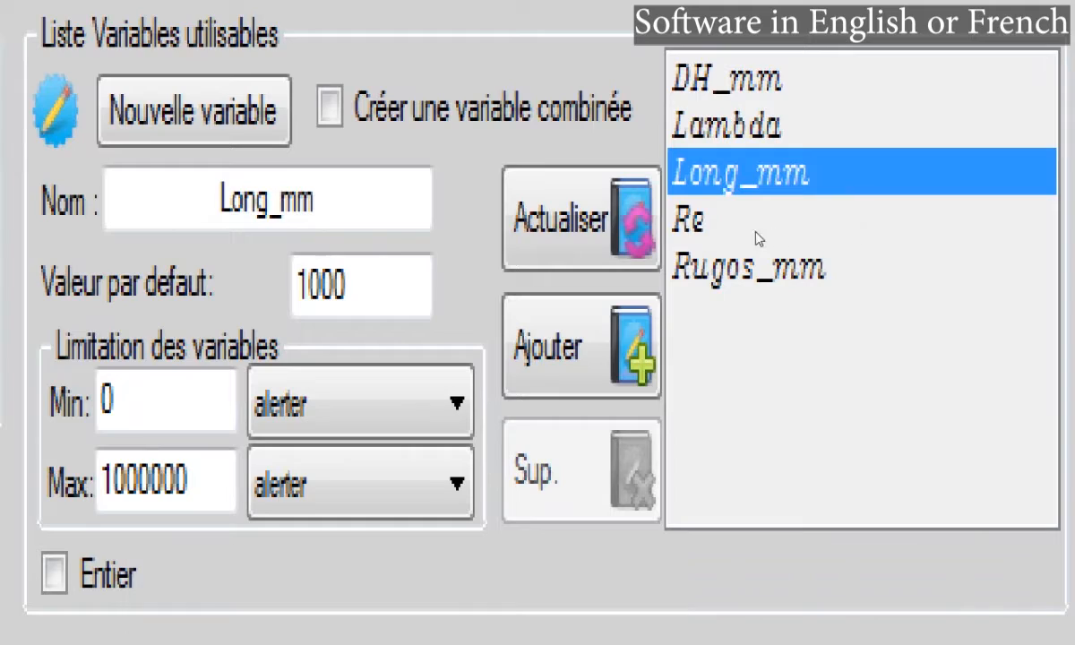
click(740, 231)
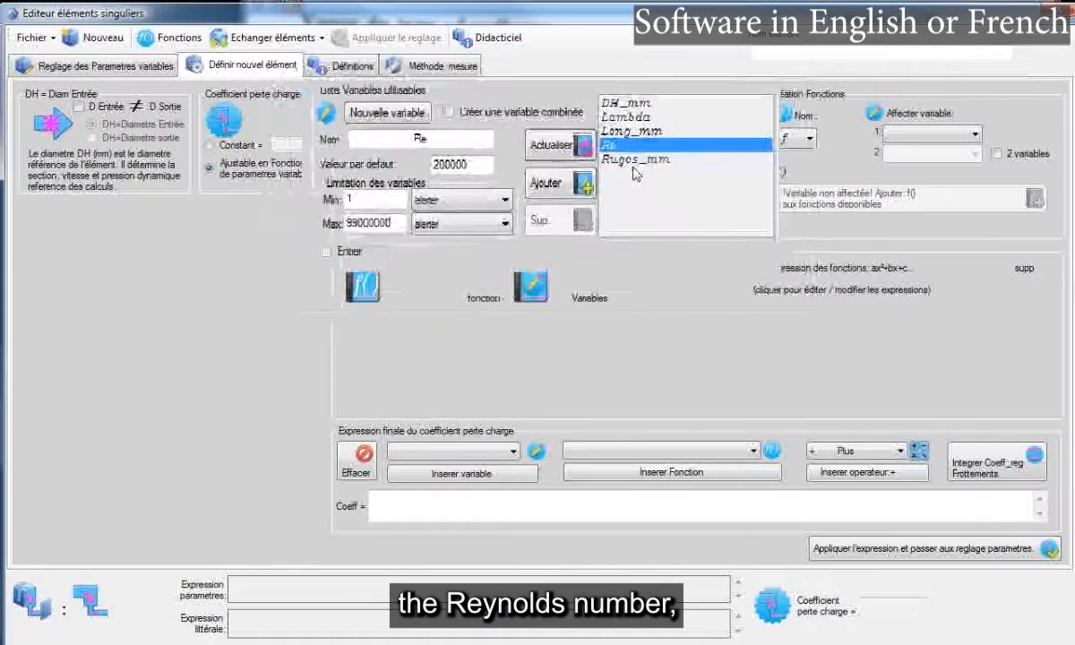
click(631, 153)
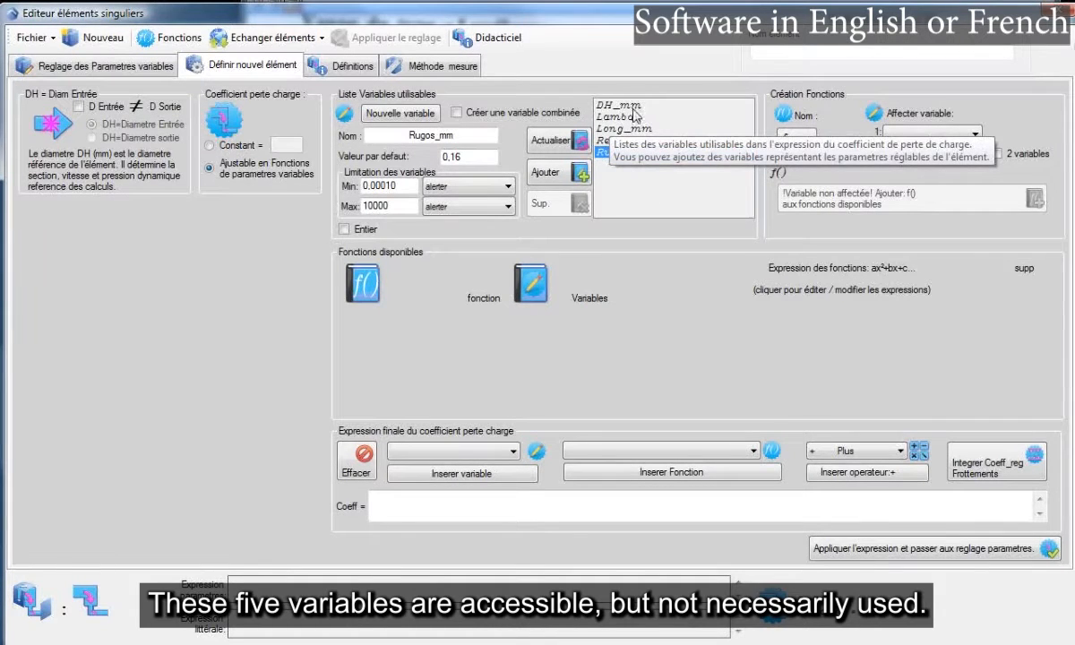
click(597, 108)
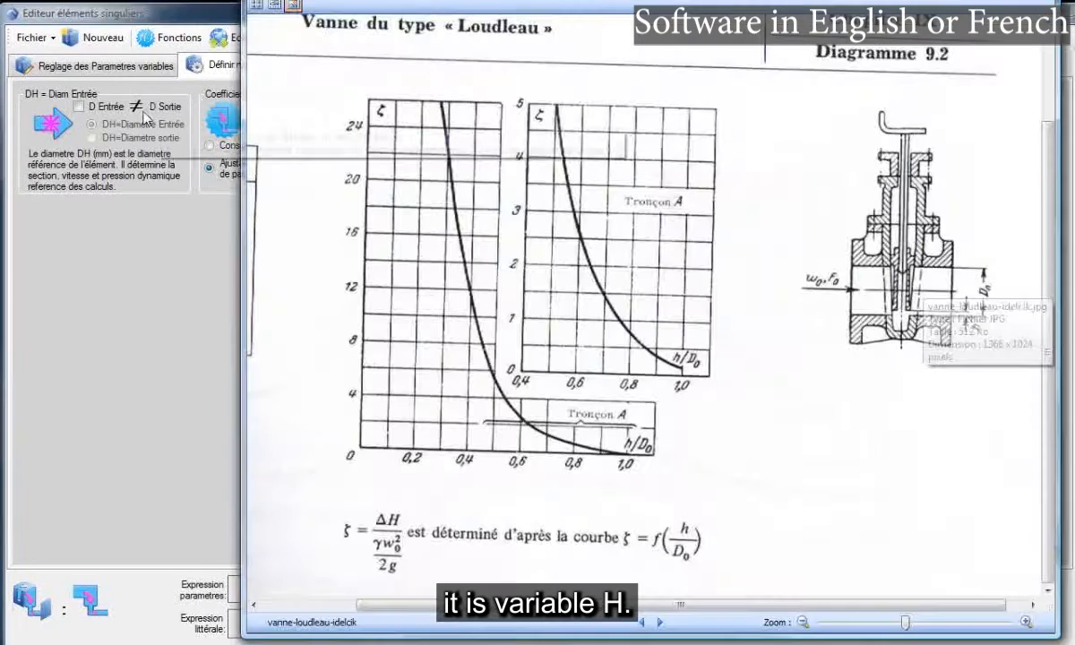
Start a new variable for the valve's opening height and name it H_mm, consulting the valve diagram.
click(131, 246)
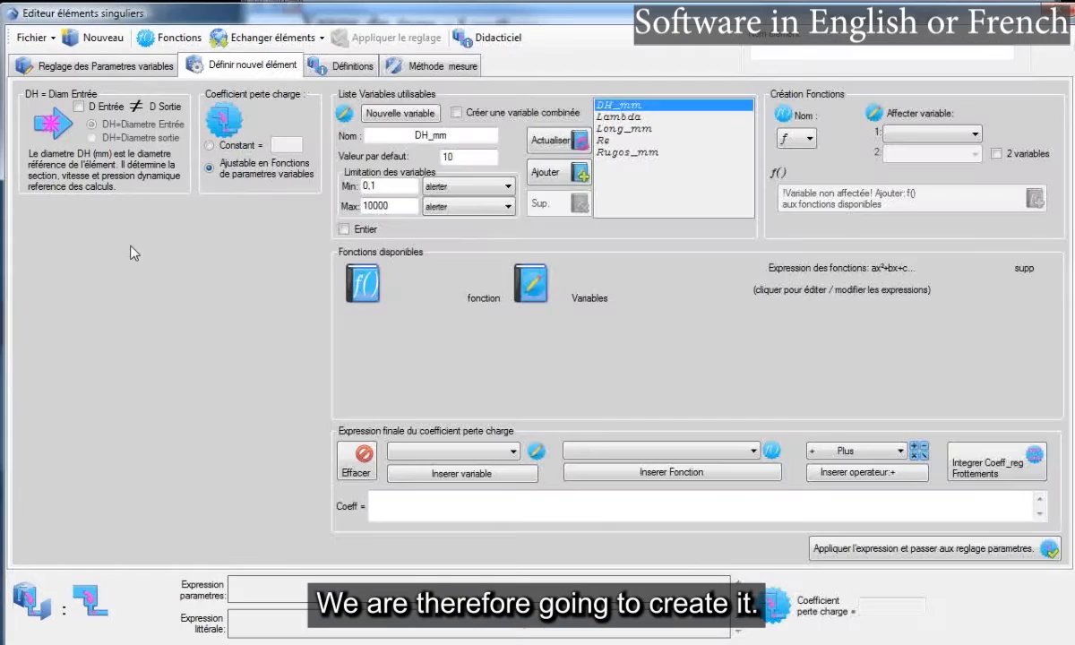
click(399, 113)
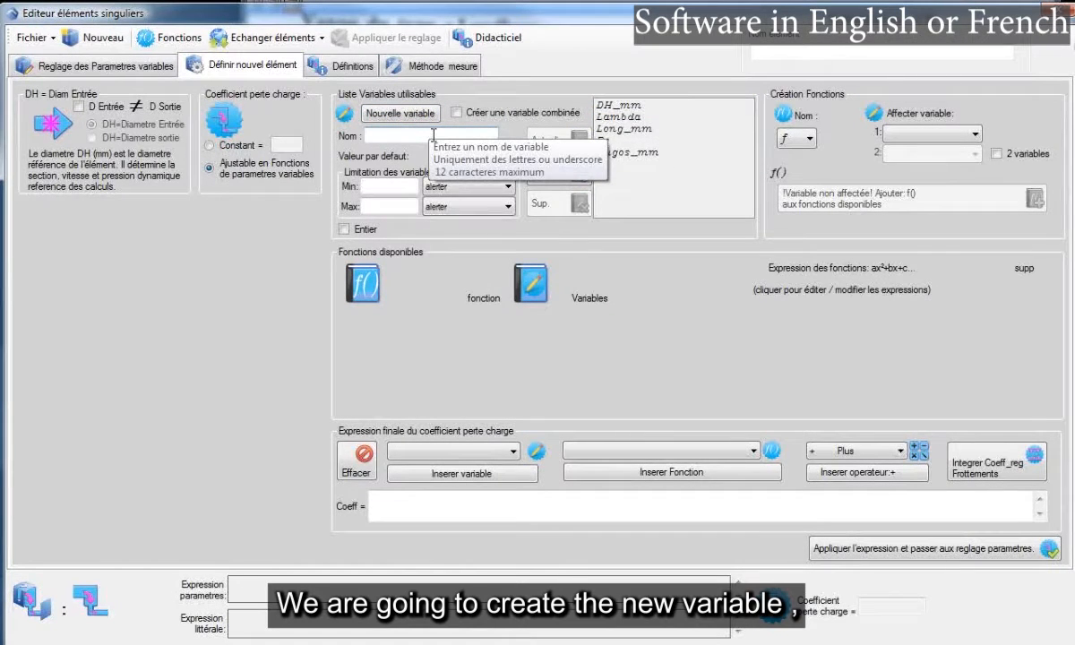
click(432, 134)
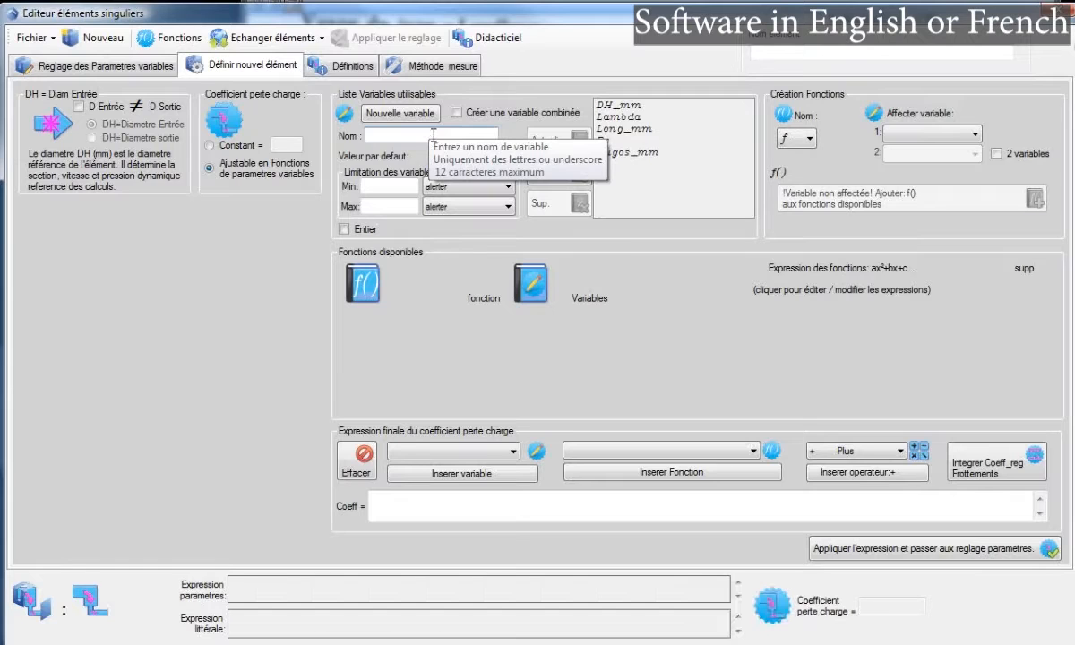
text(H)
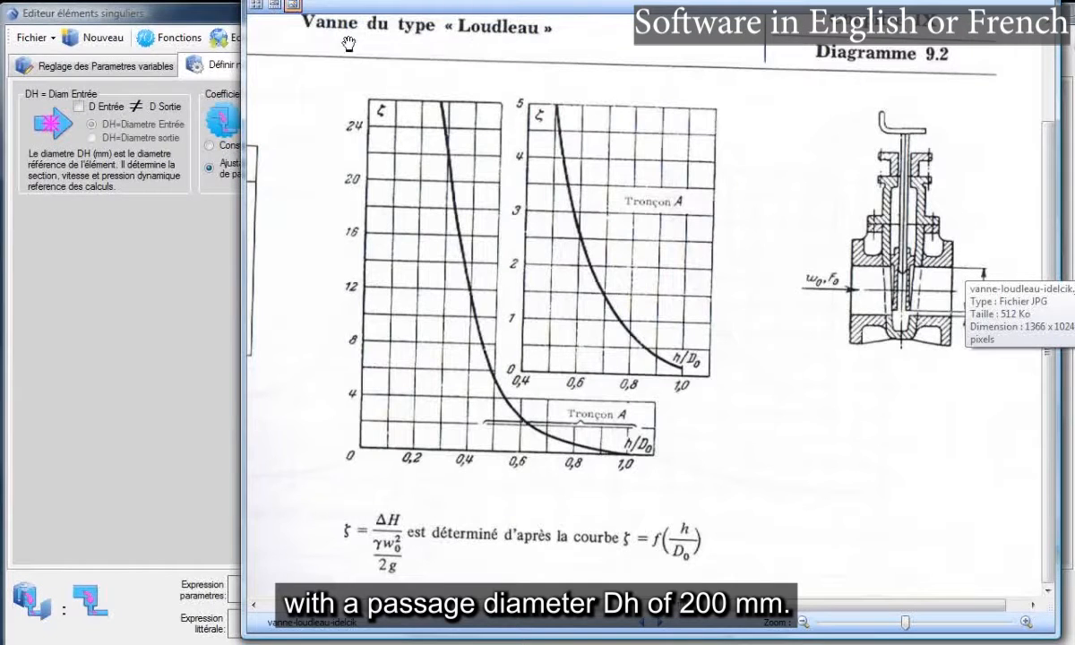
click(204, 14)
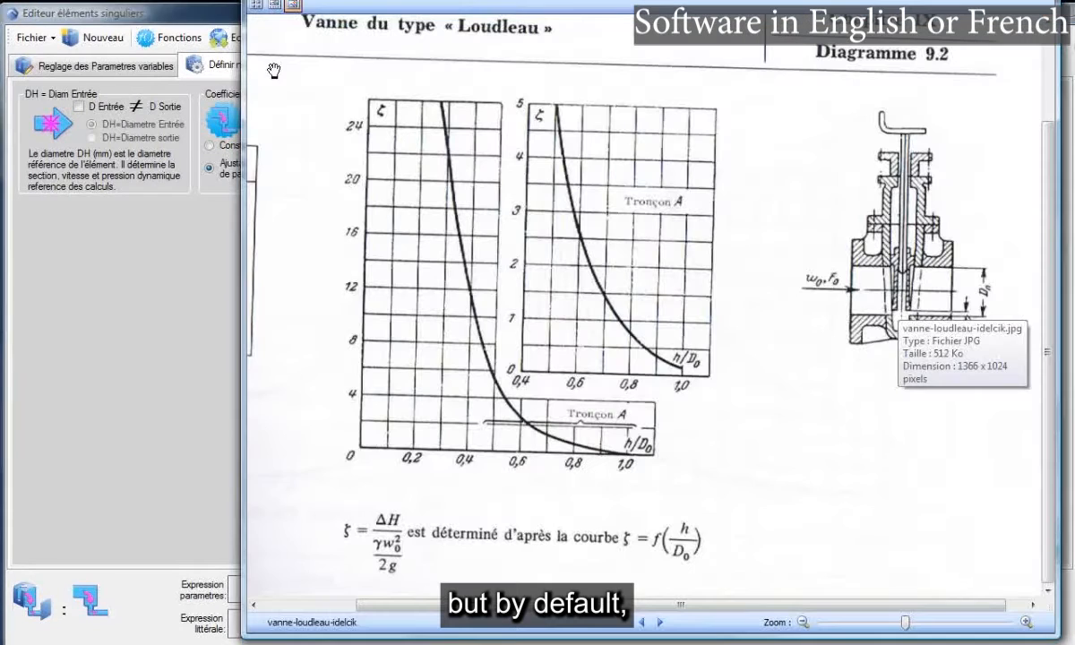
click(189, 19)
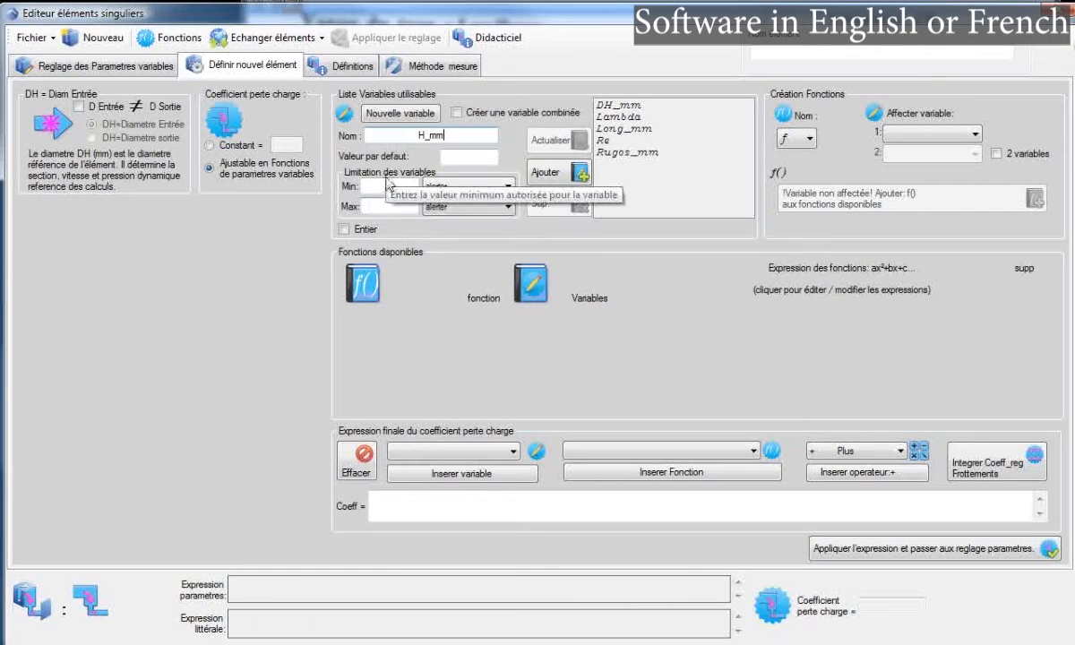
drag(412, 134, 451, 135)
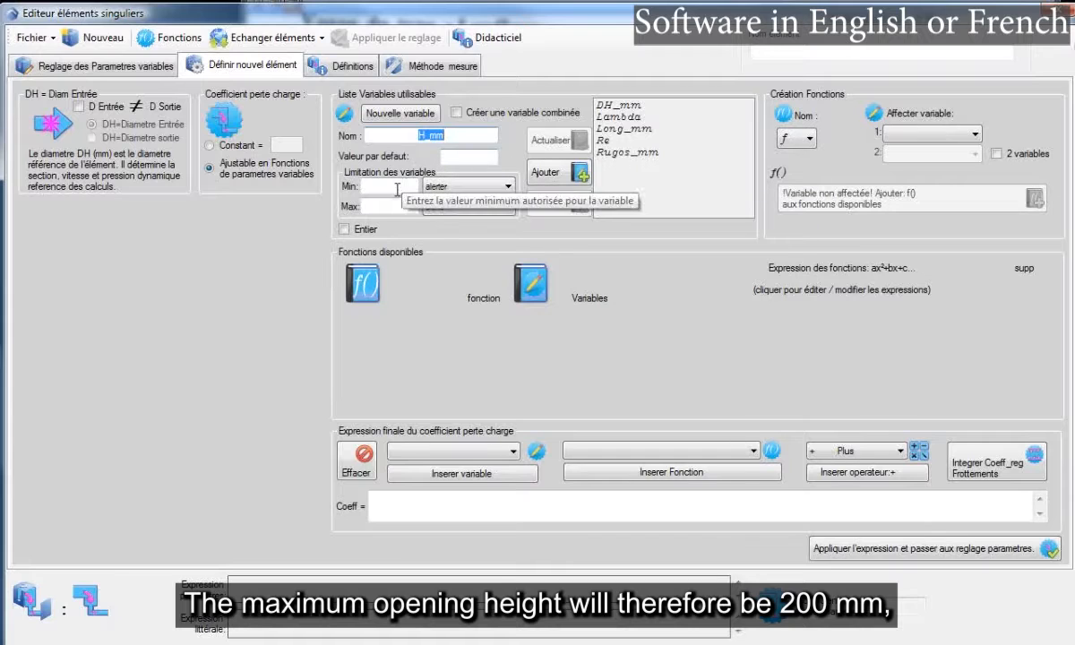
Set the H_mm variable's maximum to 200, its minimum to 0 and its default value to 100.
click(381, 204)
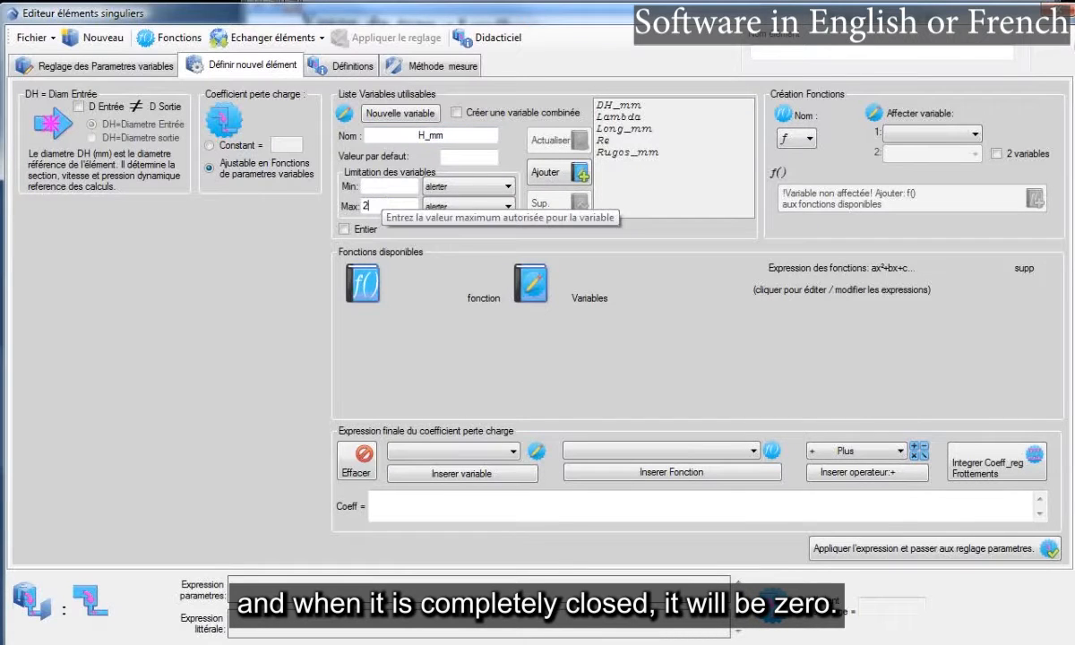
click(388, 188)
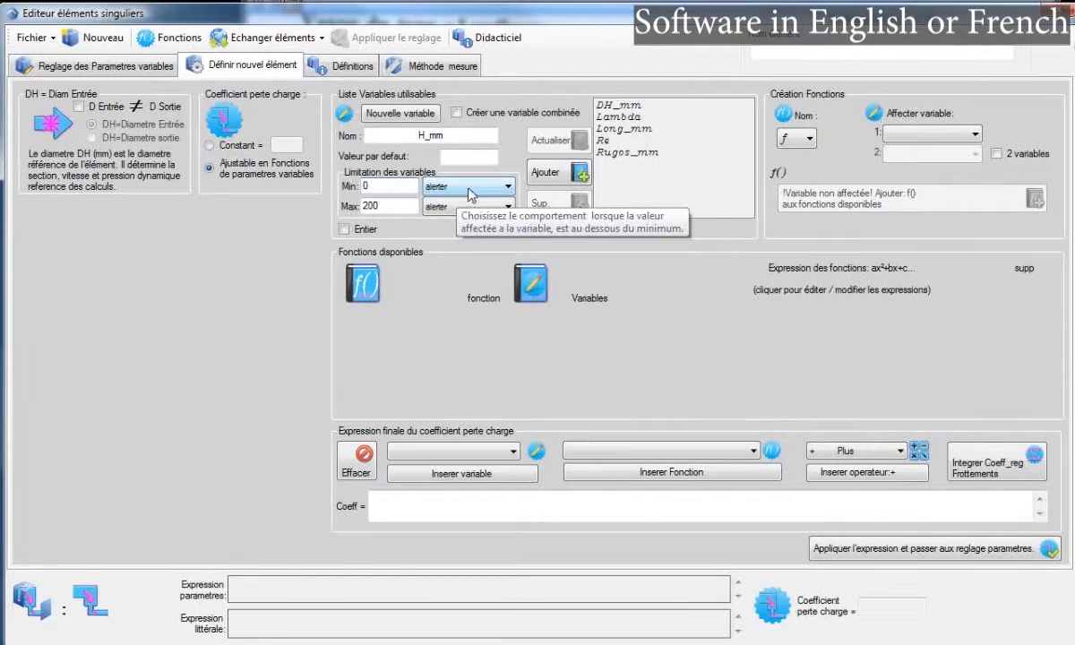
click(468, 158)
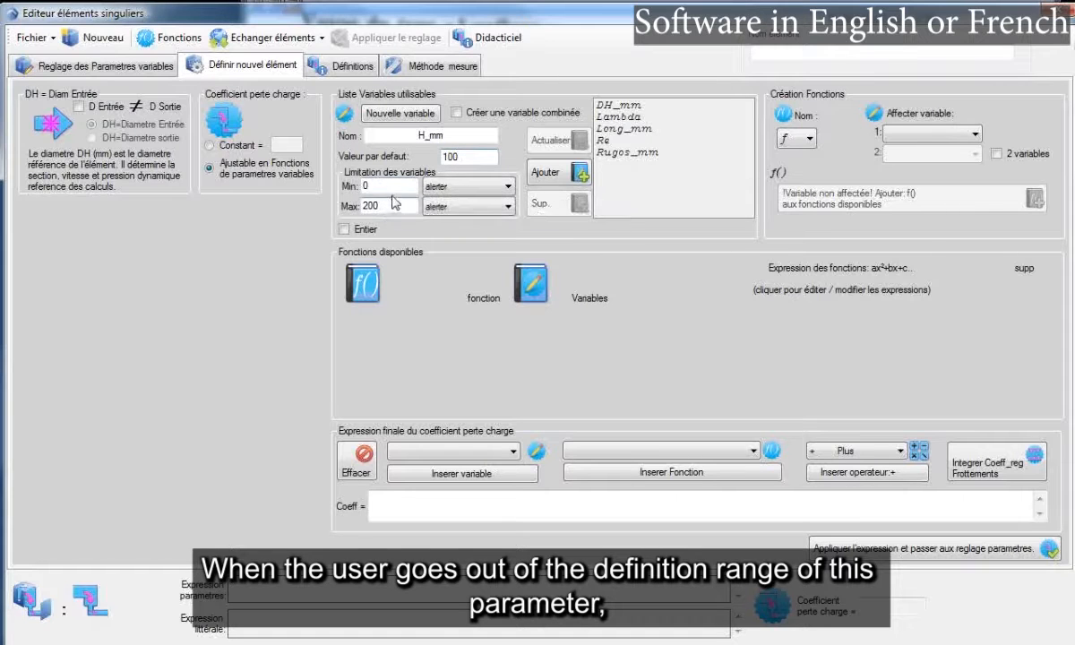
Set H_mm's limit behaviours to forcer_valeur_a_min for the minimum and forcer_valeur_a_max for the maximum, and add it to the usable variables.
click(499, 192)
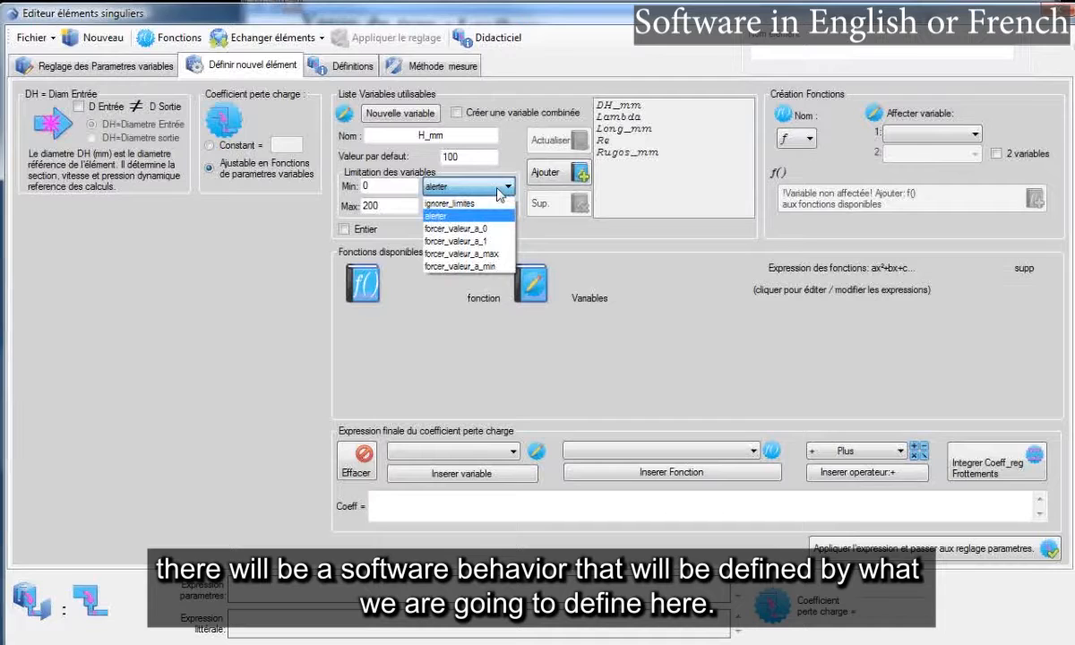
click(457, 267)
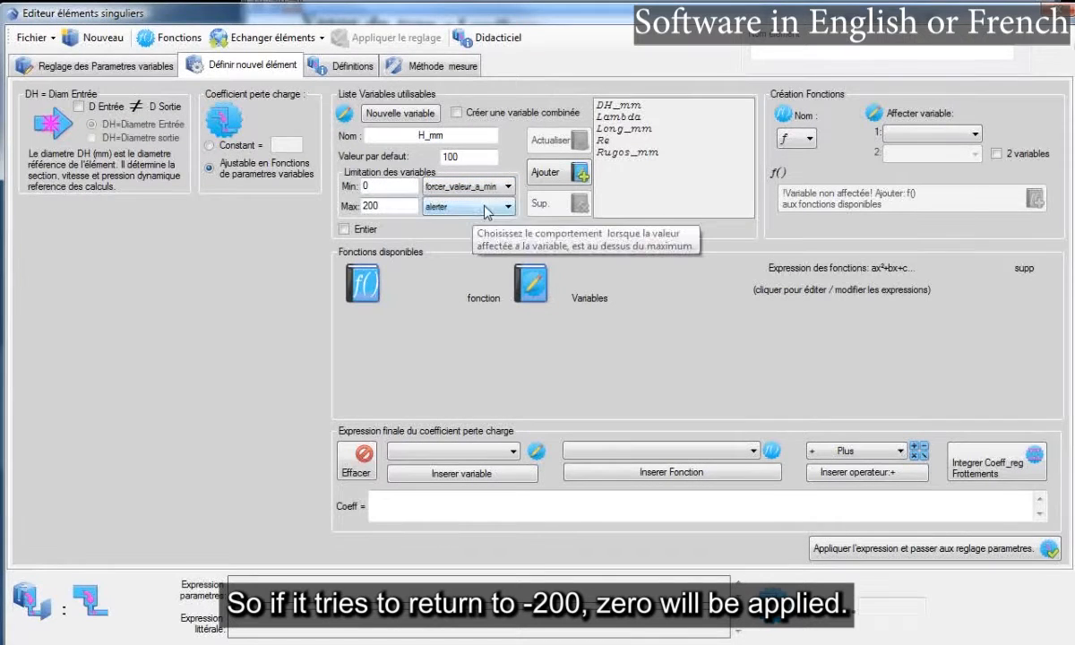
click(484, 208)
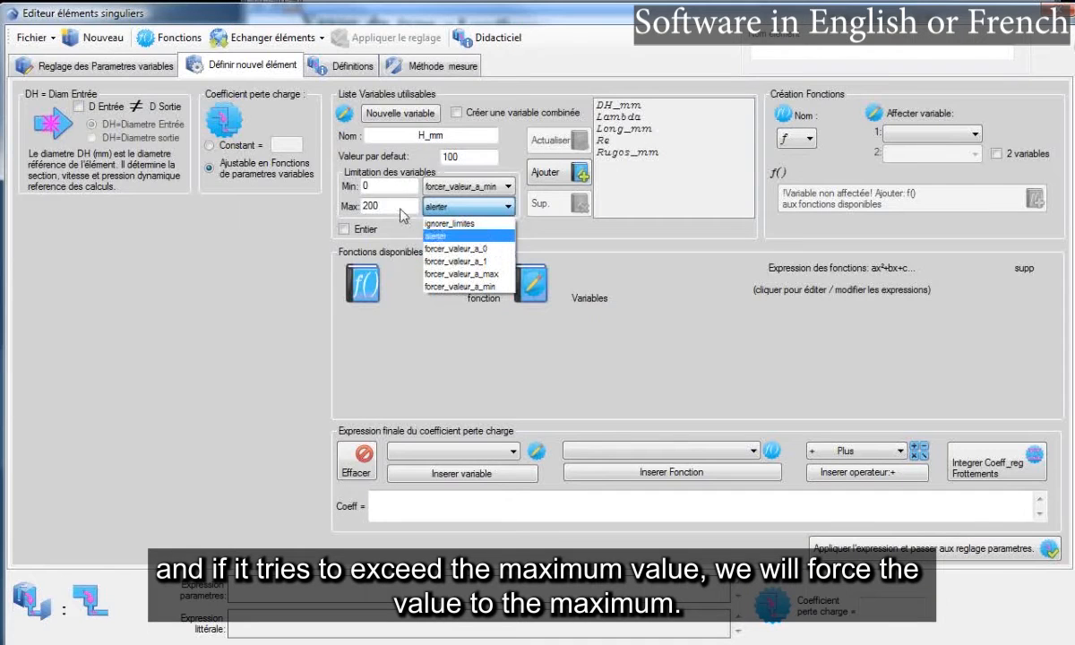
click(471, 276)
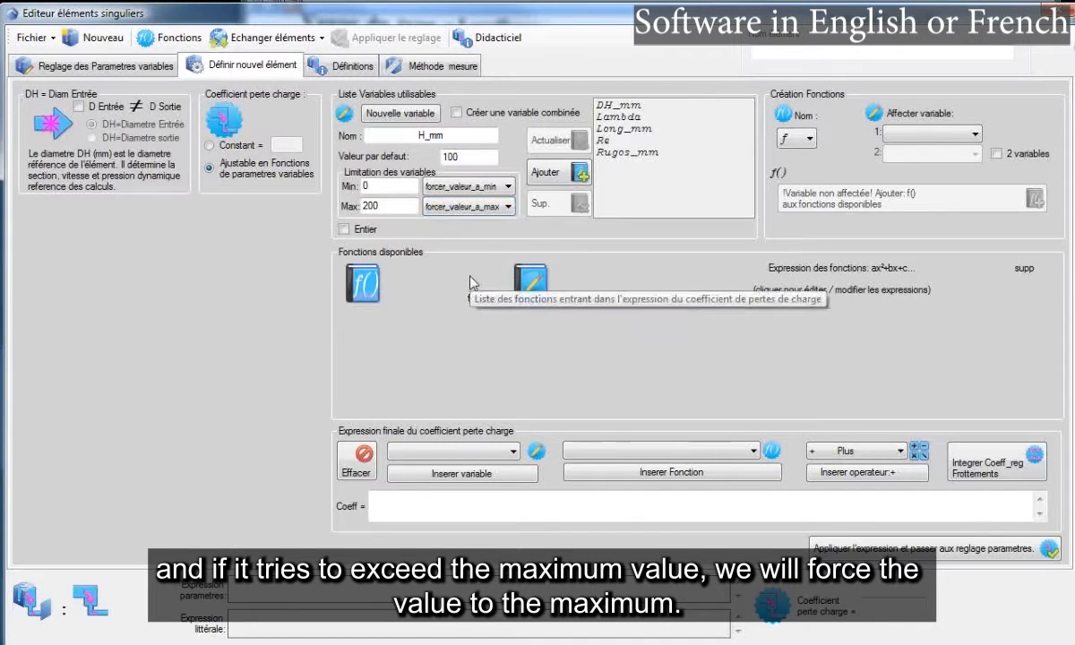
double_click(386, 205)
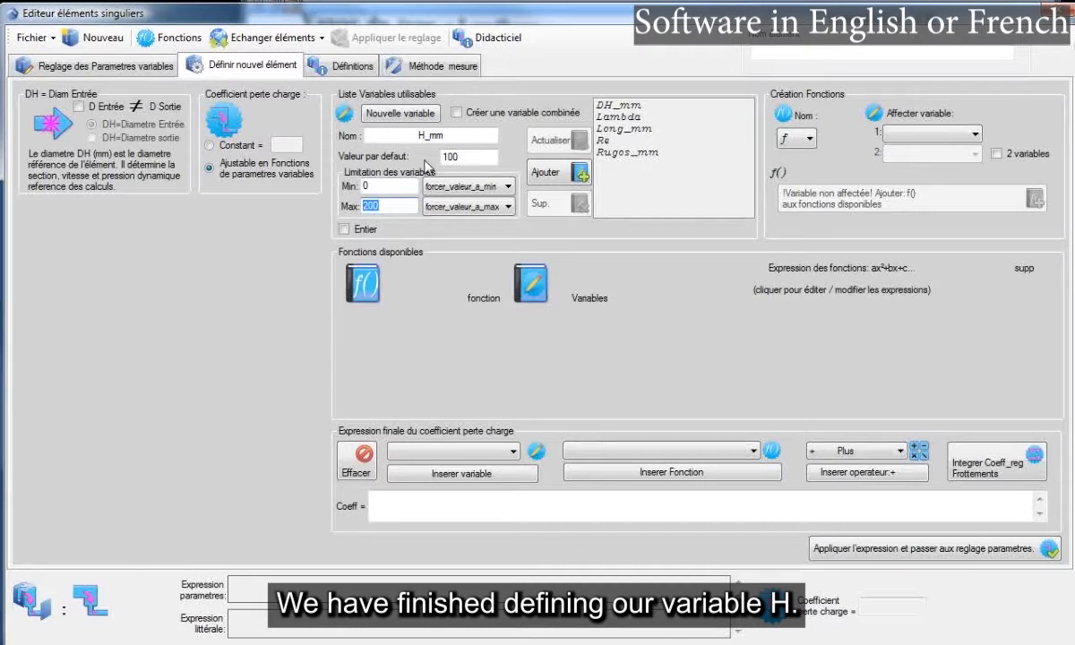
click(552, 179)
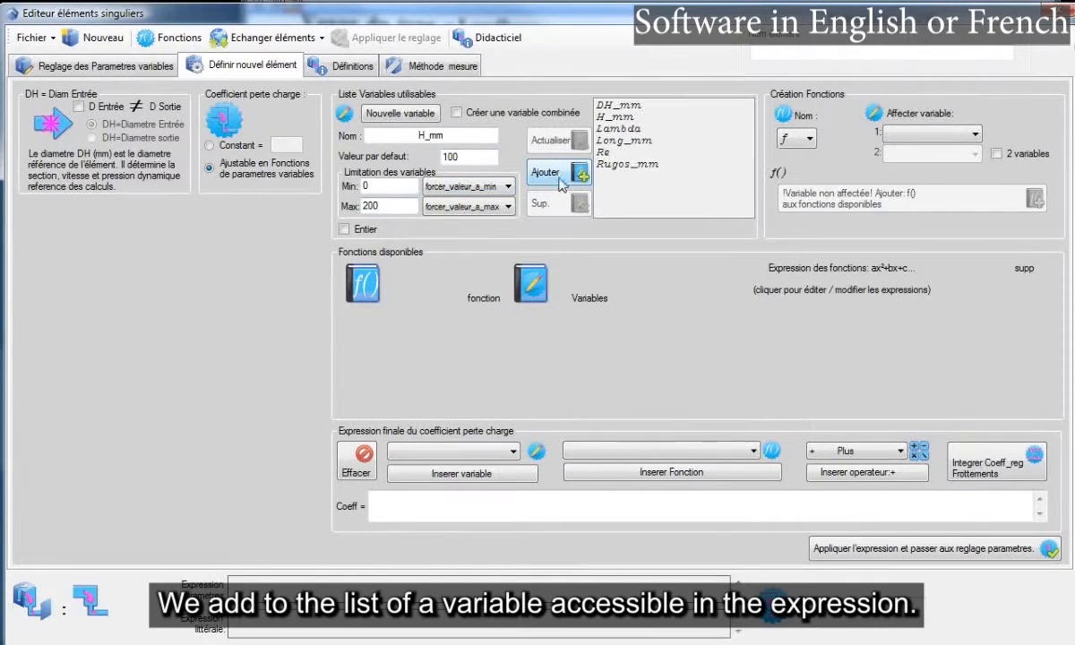
Start a combined variable, consulting the h/D0 ratio on the valve diagram, and insert H_mm as the first term of its expression.
click(637, 142)
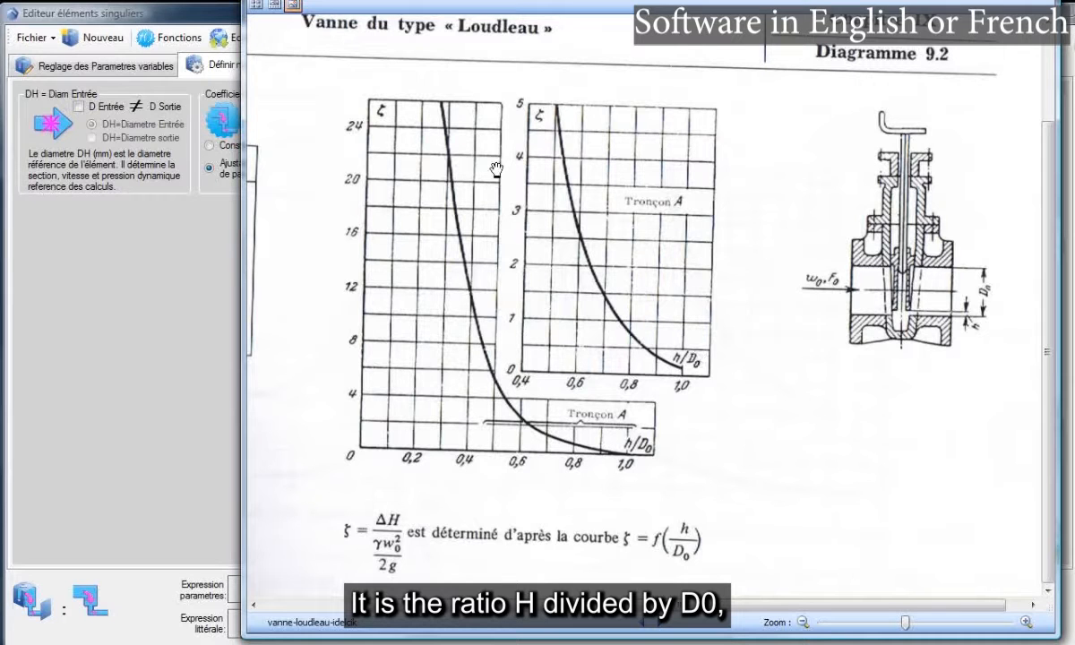
click(121, 321)
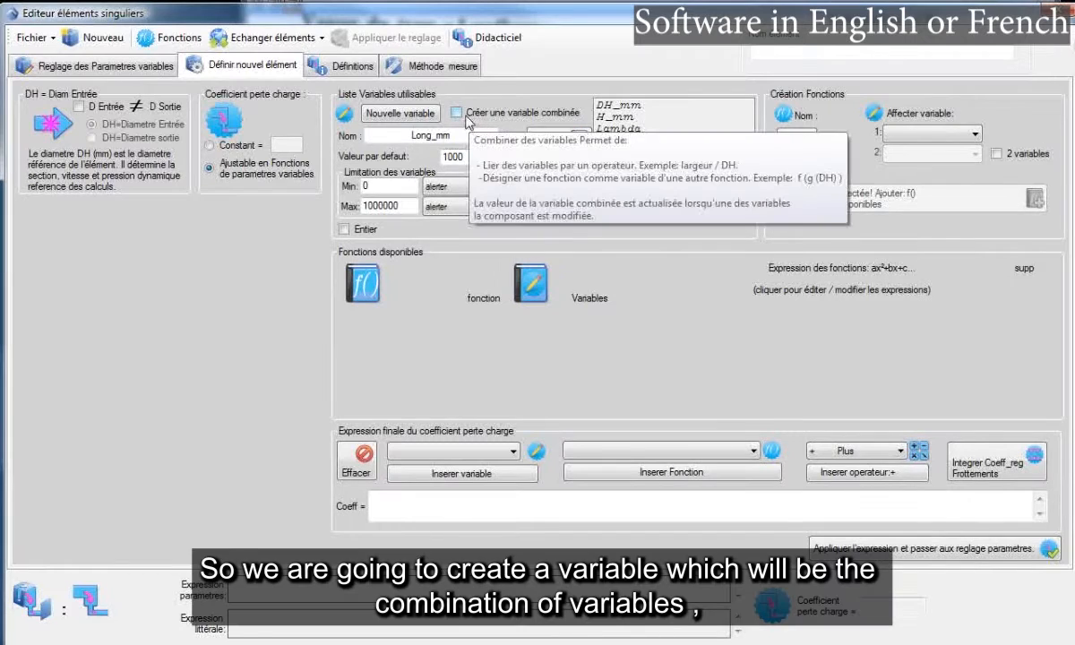
click(466, 118)
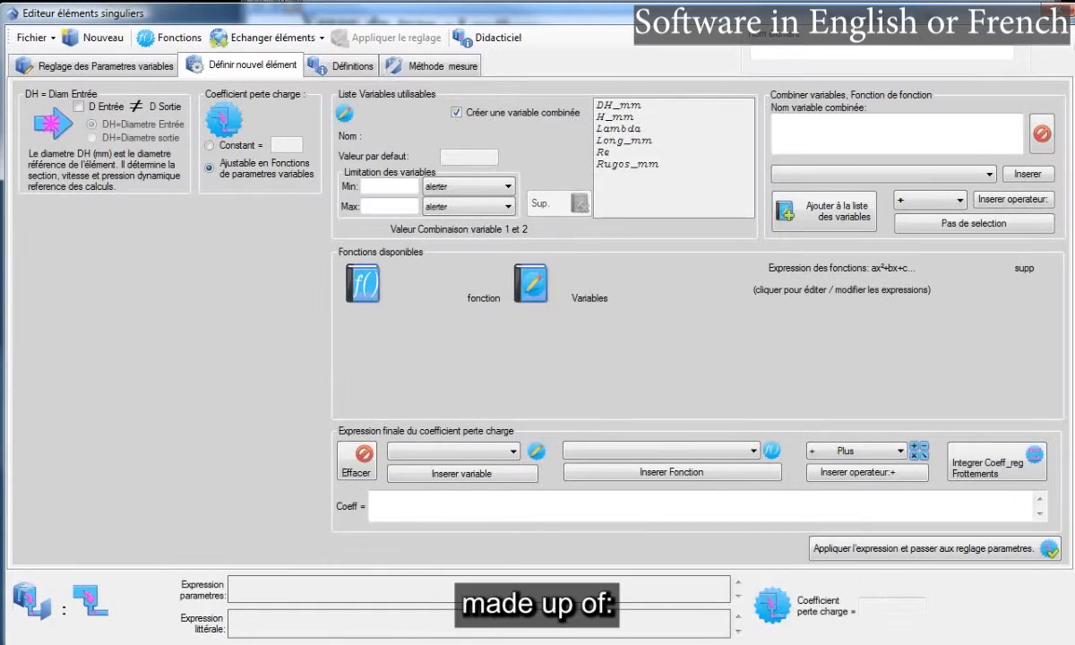
click(615, 117)
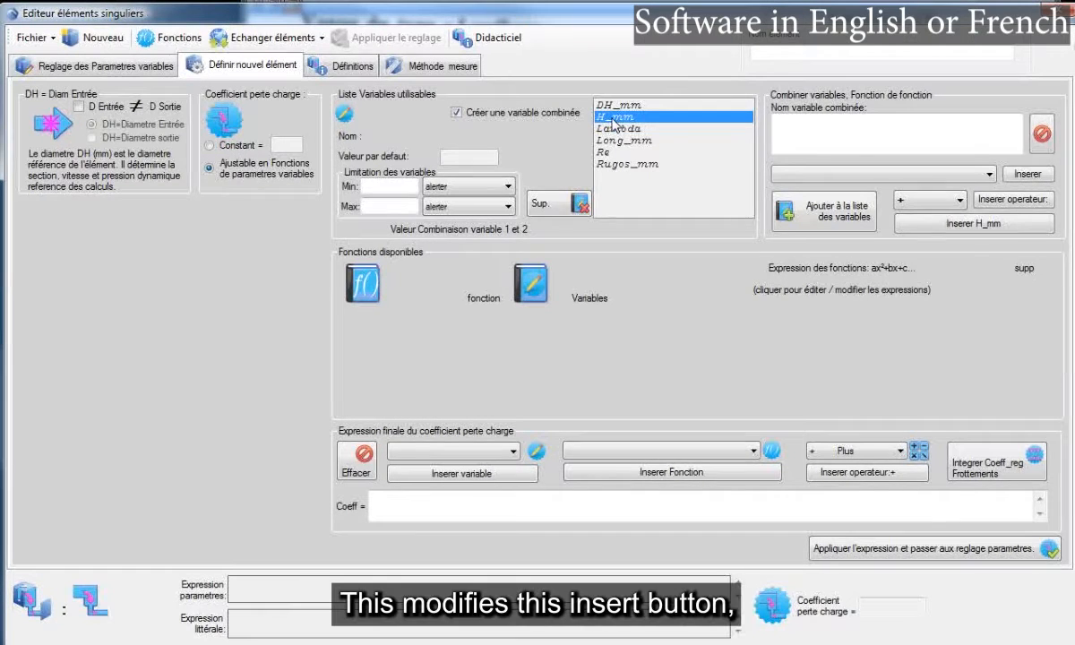
click(600, 129)
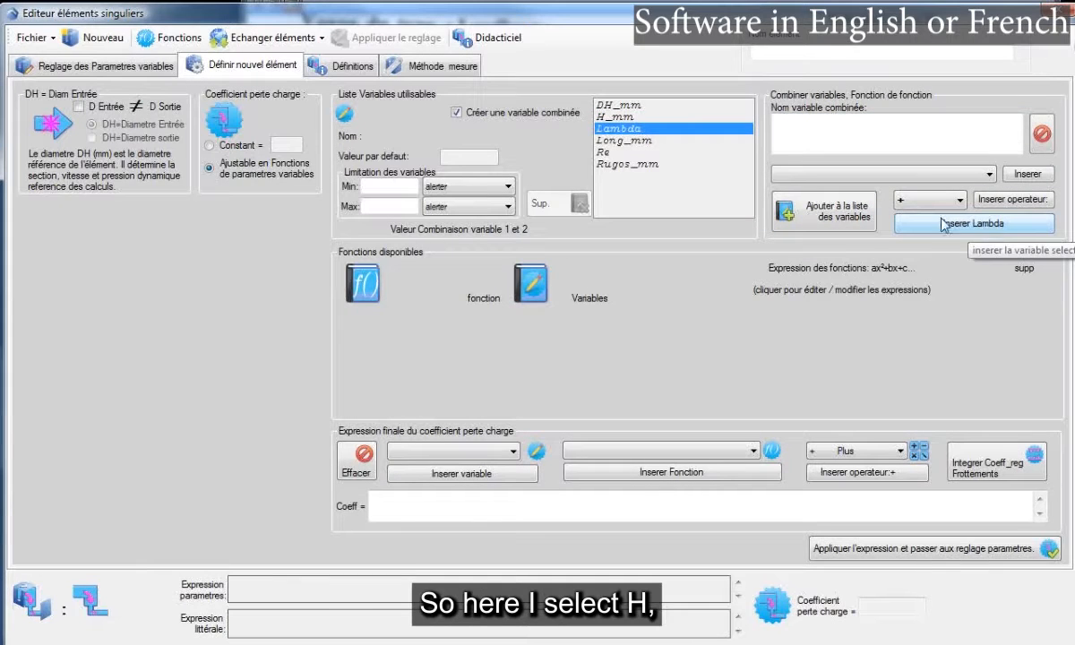
click(649, 143)
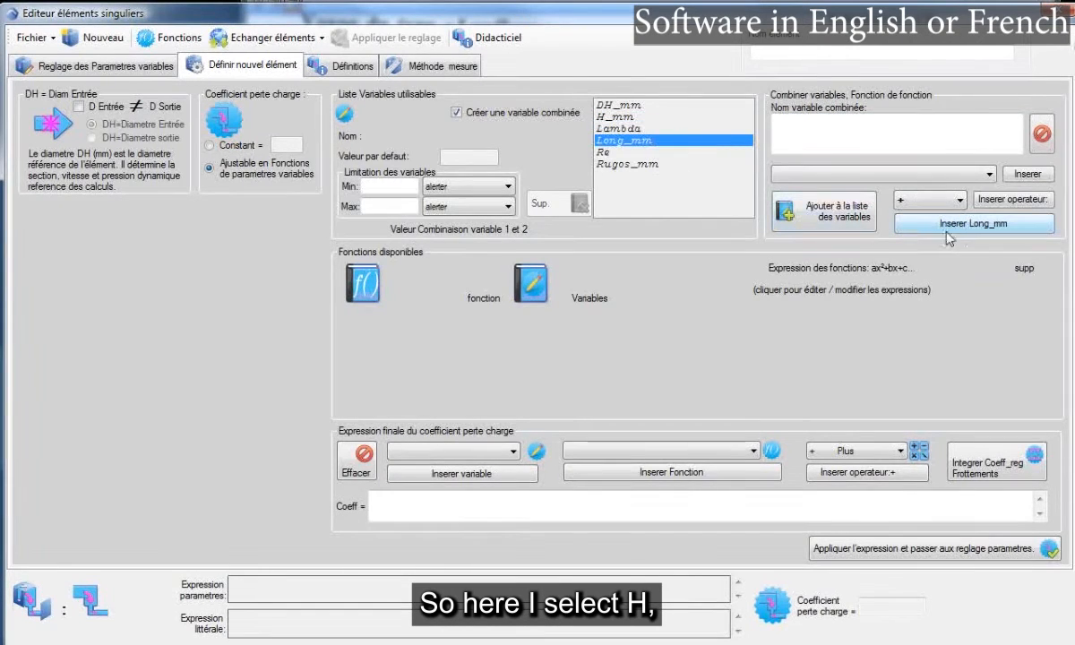
click(624, 117)
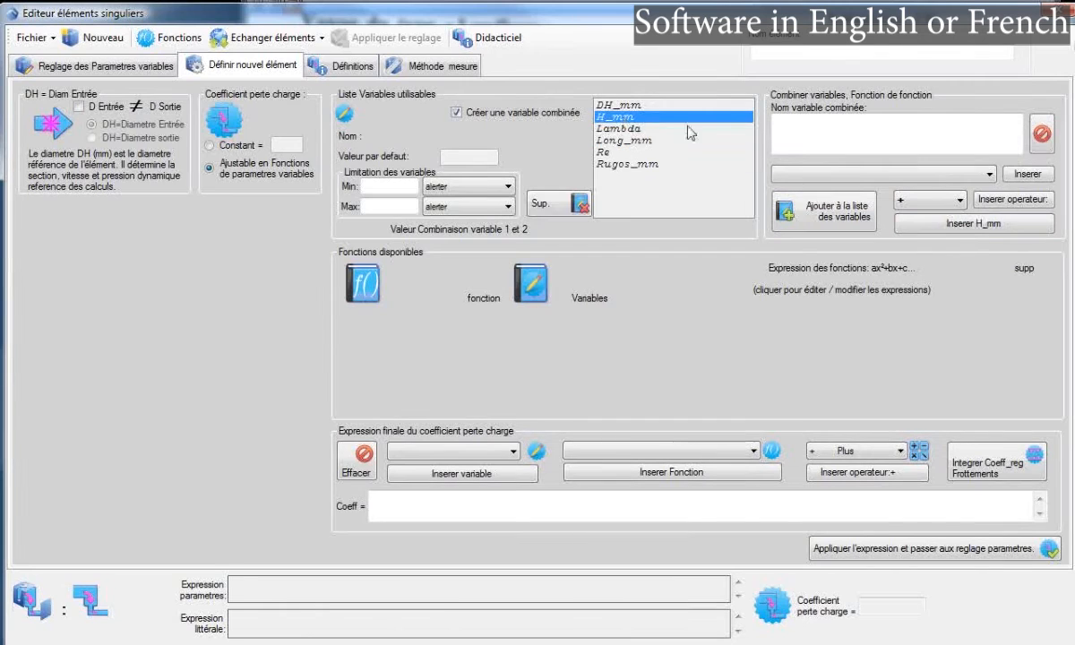
click(959, 225)
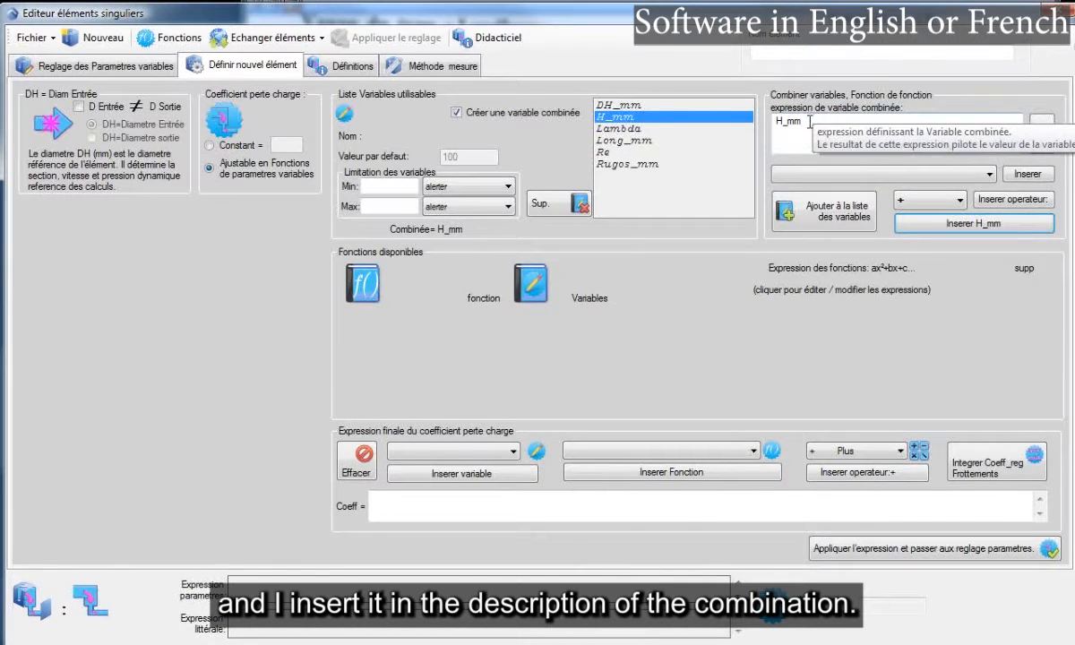
Complete the combined variable's expression as H_mm / DH_mm by inserting the division operator and DH_mm.
click(957, 203)
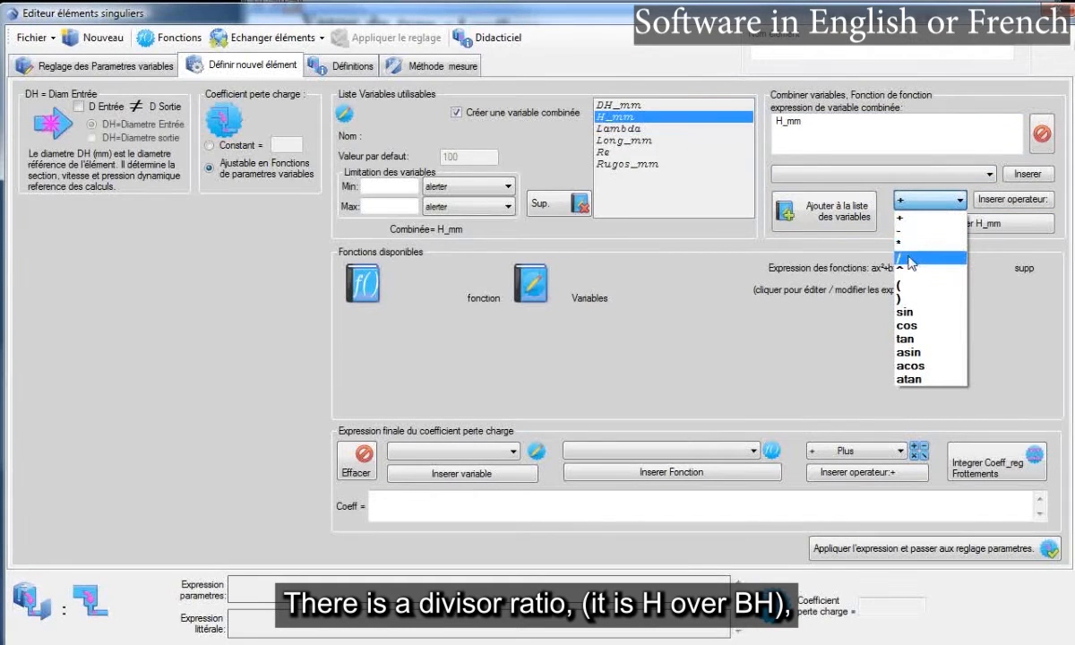
click(909, 260)
click(1020, 202)
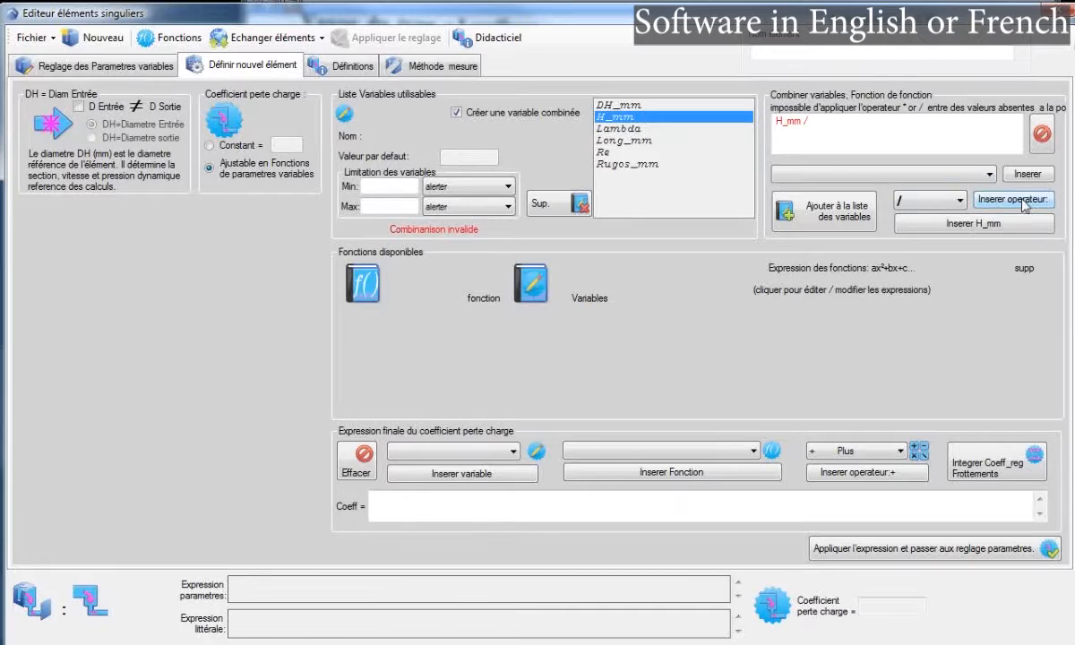
click(618, 106)
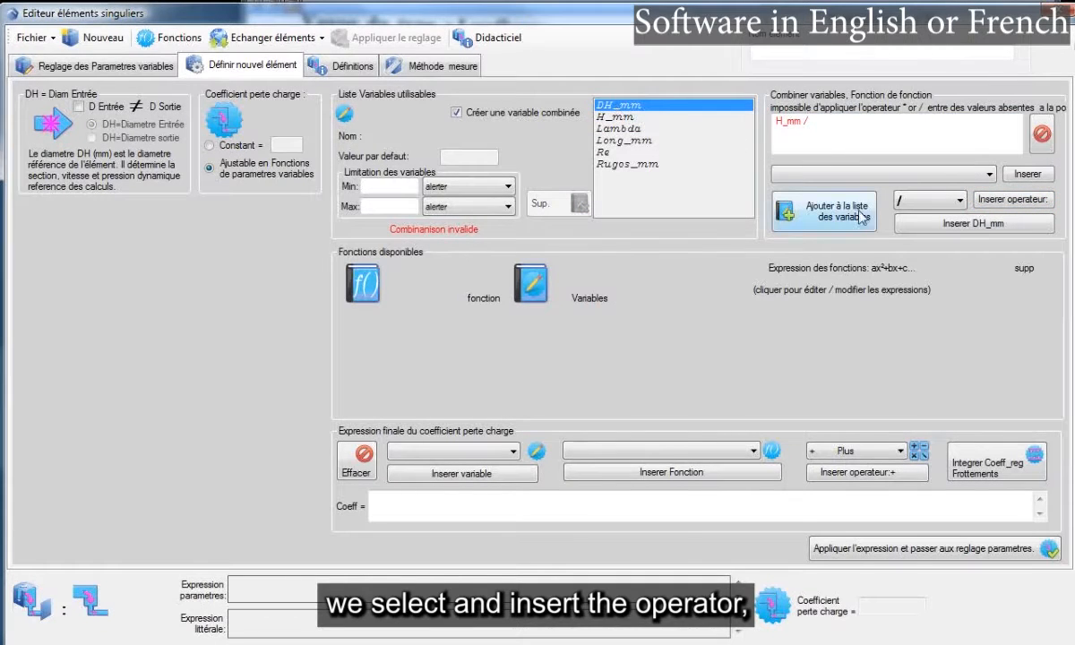
click(950, 225)
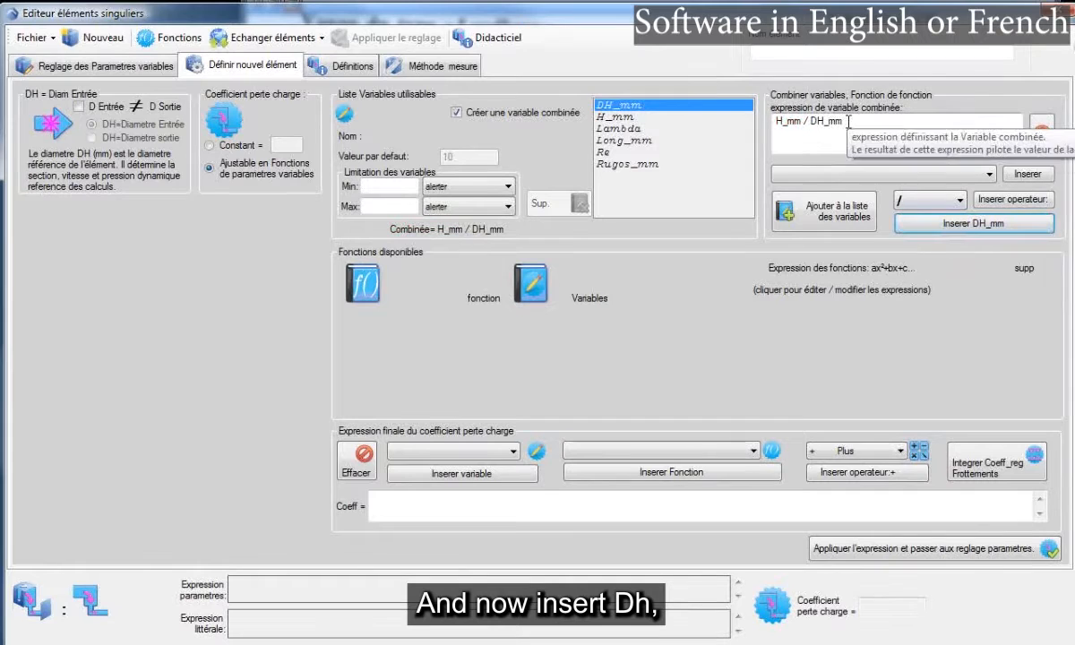
drag(844, 121, 721, 116)
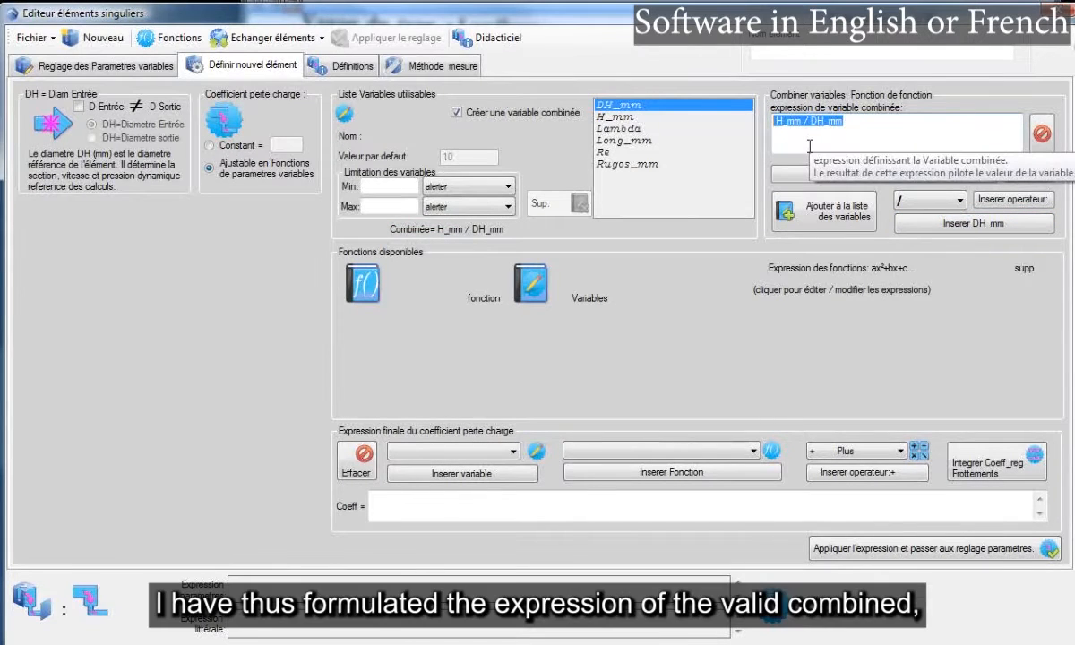
Try to add the combined variable H_mm / DH_mm to the variable list without entering its limits.
click(817, 218)
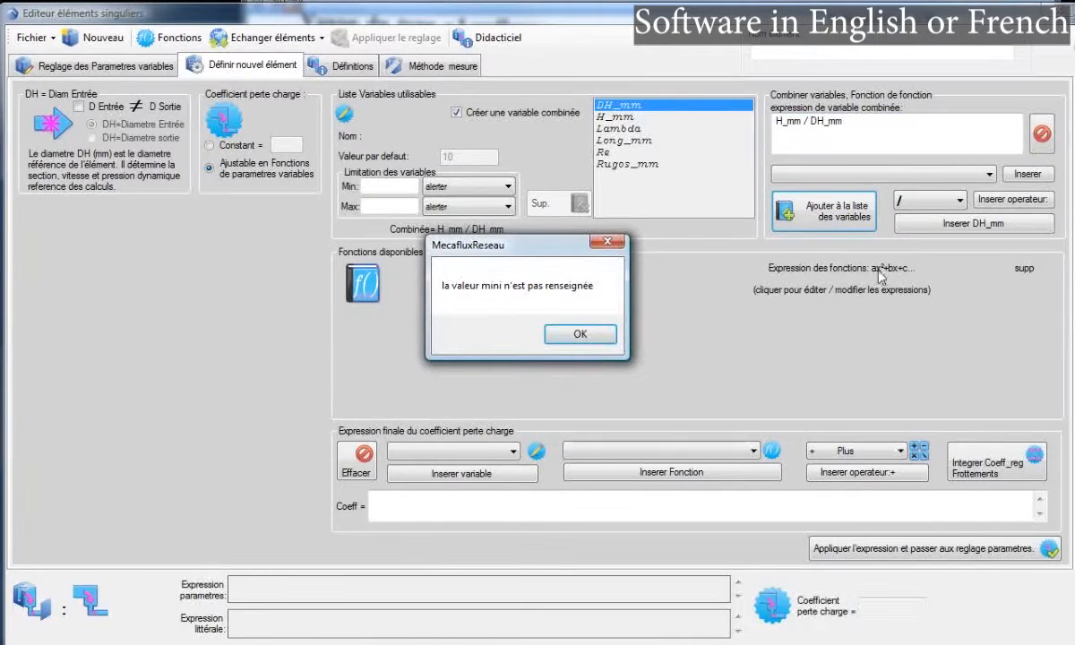
click(578, 333)
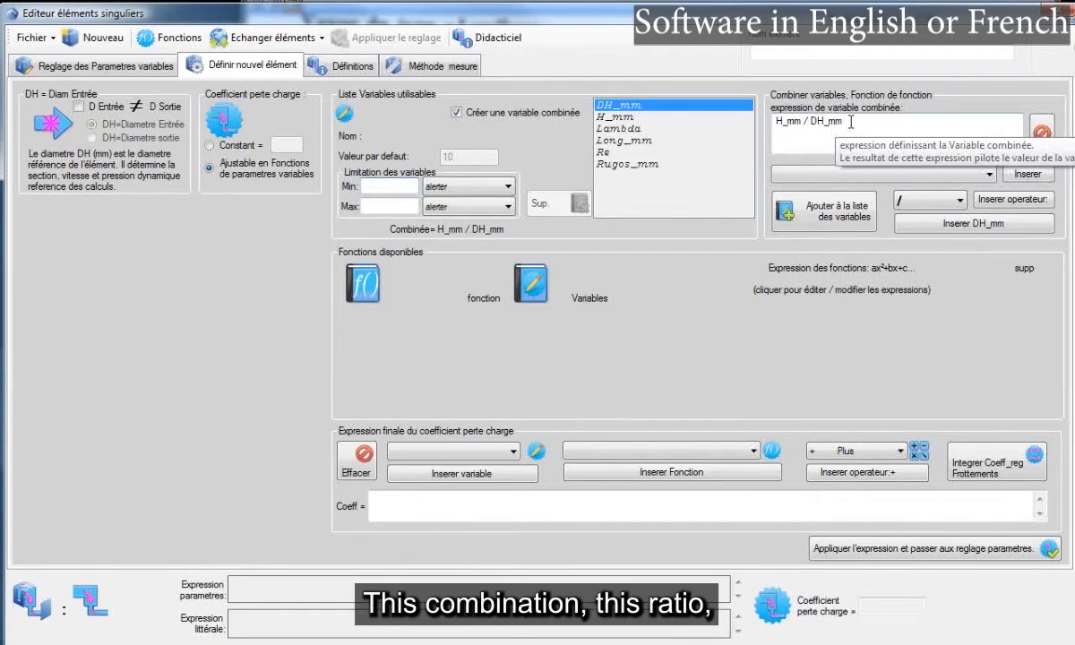
drag(849, 122, 776, 122)
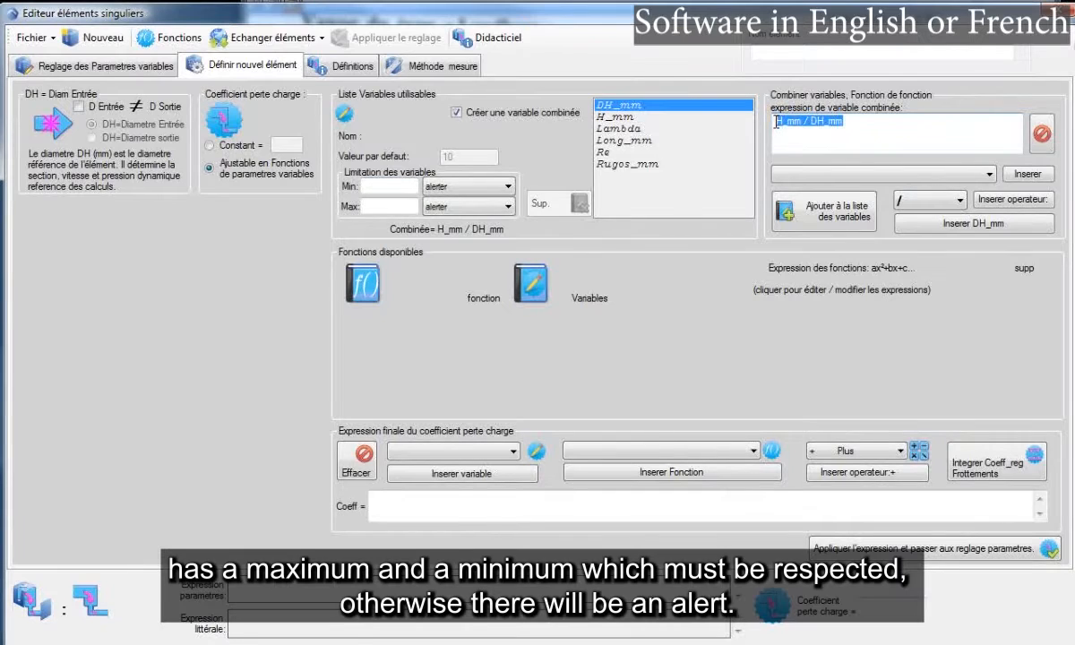
Set the combined variable's minimum to 0,25 and its maximum to 1, following the h/D0 range in the valve's data table.
click(380, 187)
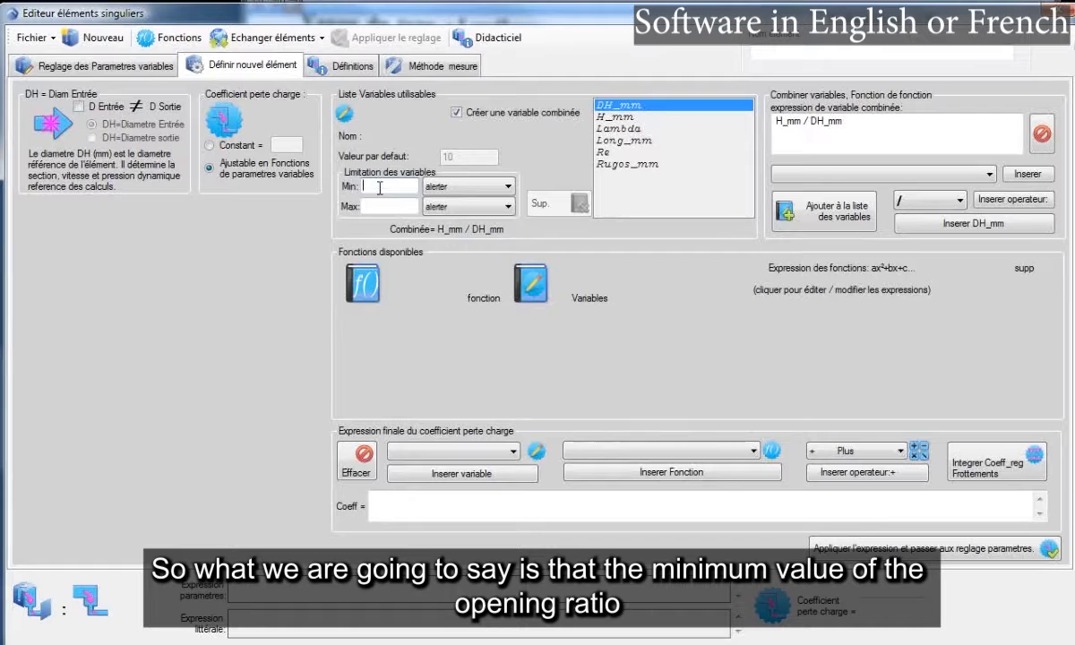
click(474, 637)
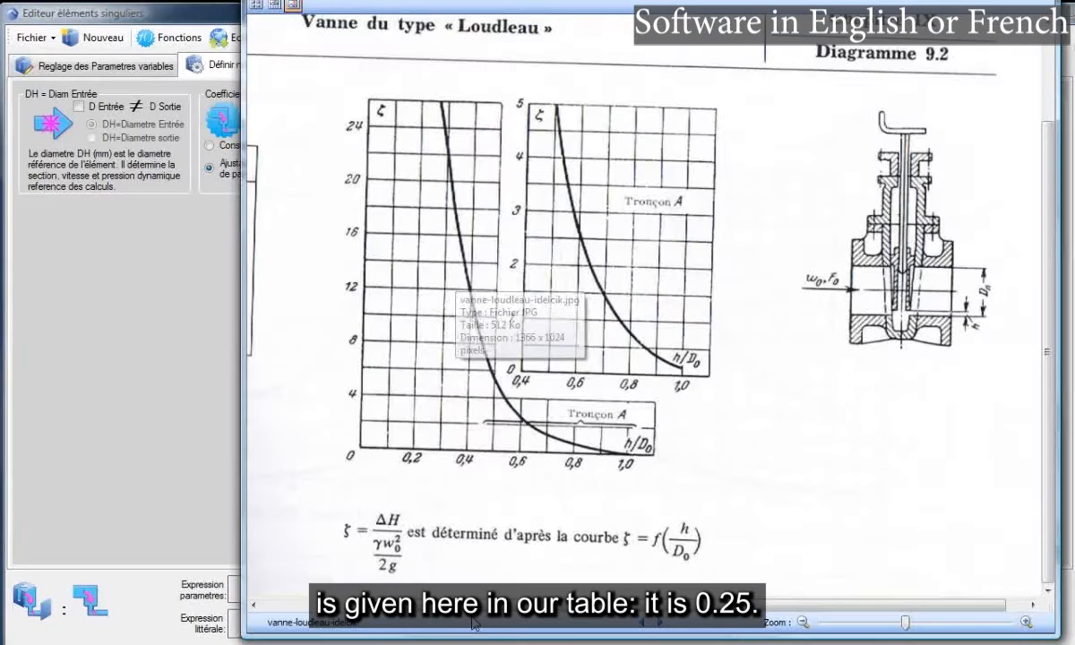
drag(478, 605, 381, 606)
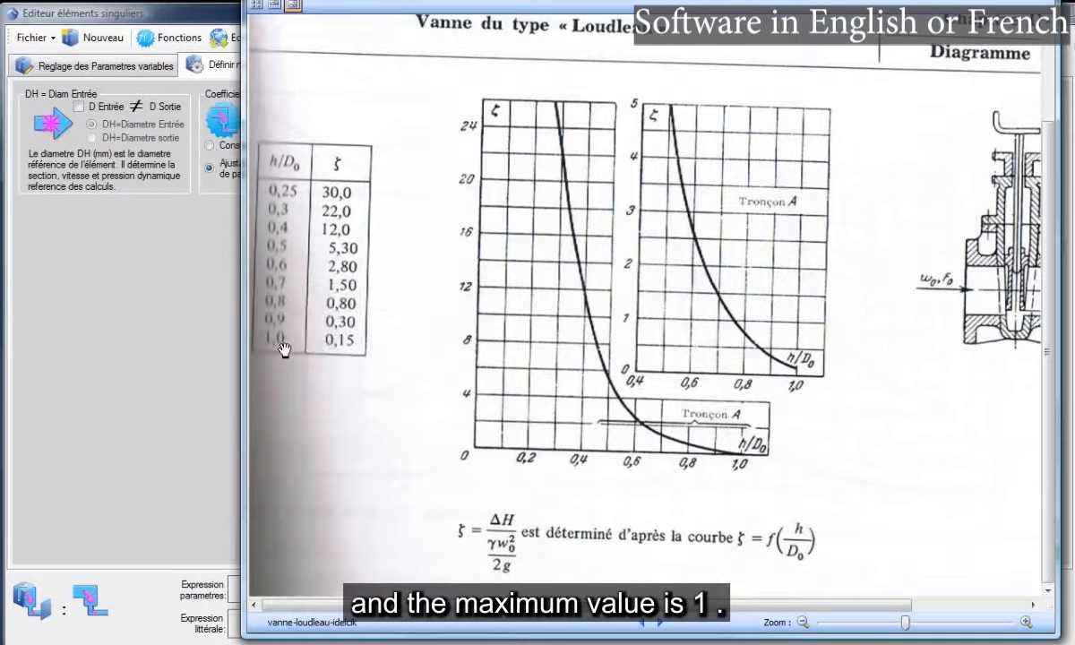
click(196, 13)
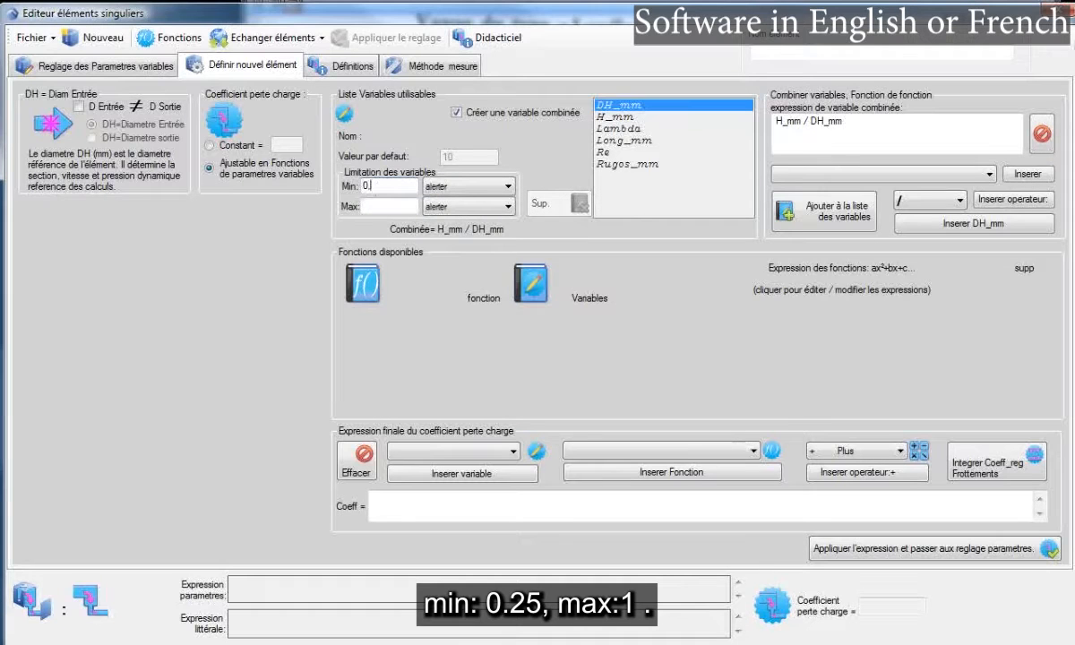
click(374, 204)
text(1)
Set the combined variable's limit behaviours to forcer_valeur_a_min for the minimum and forcer_valeur_a_max for the maximum, and add it to the variable list.
click(503, 186)
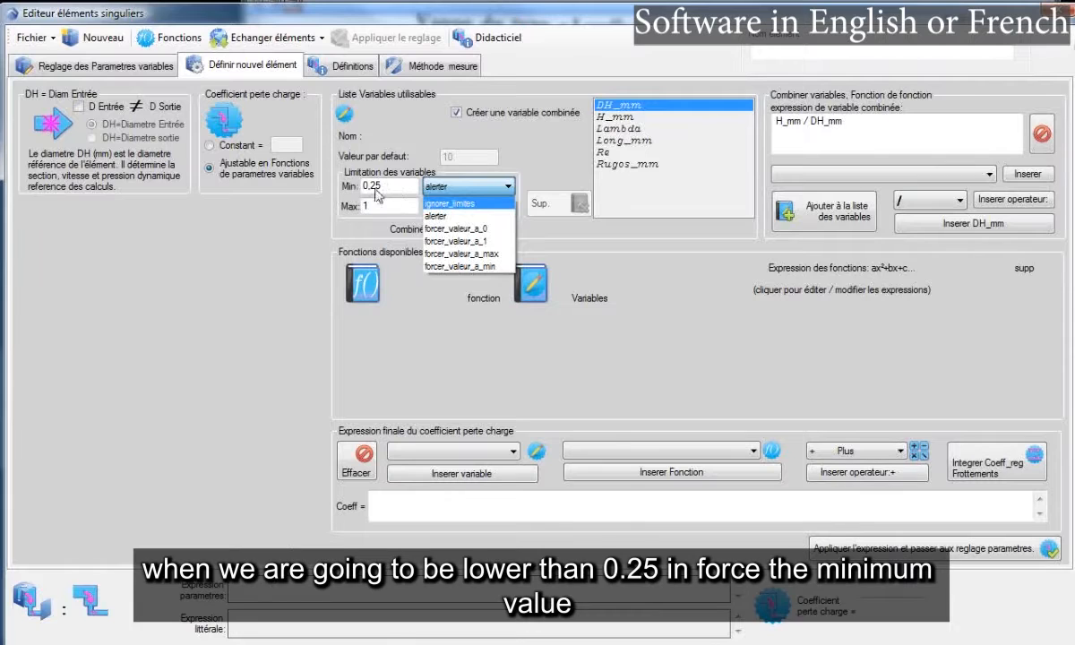
click(474, 267)
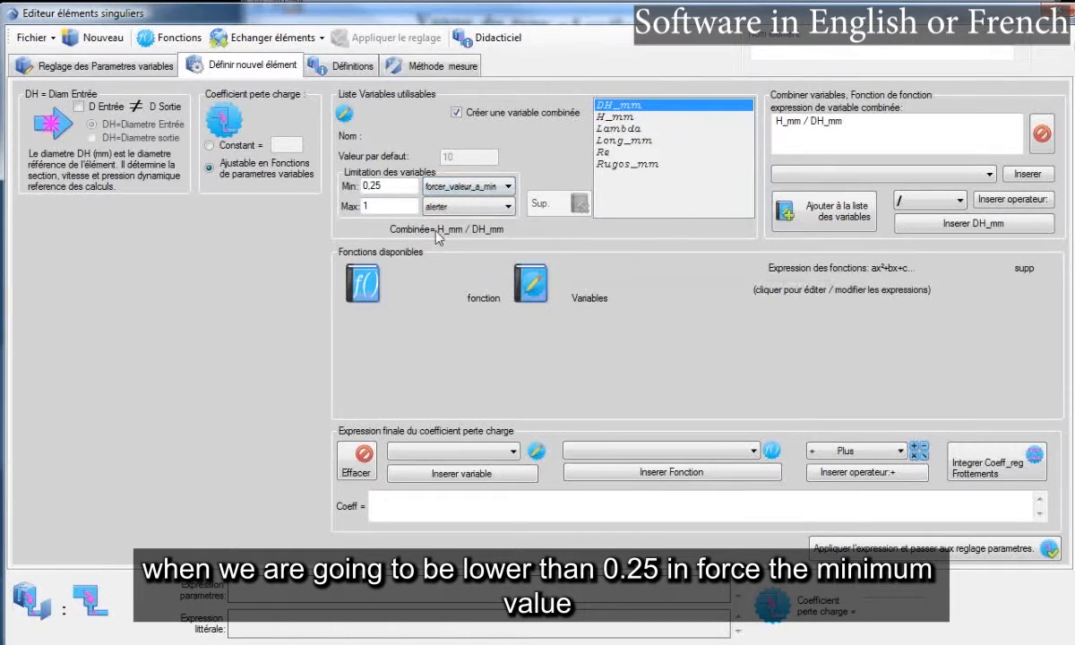
click(469, 207)
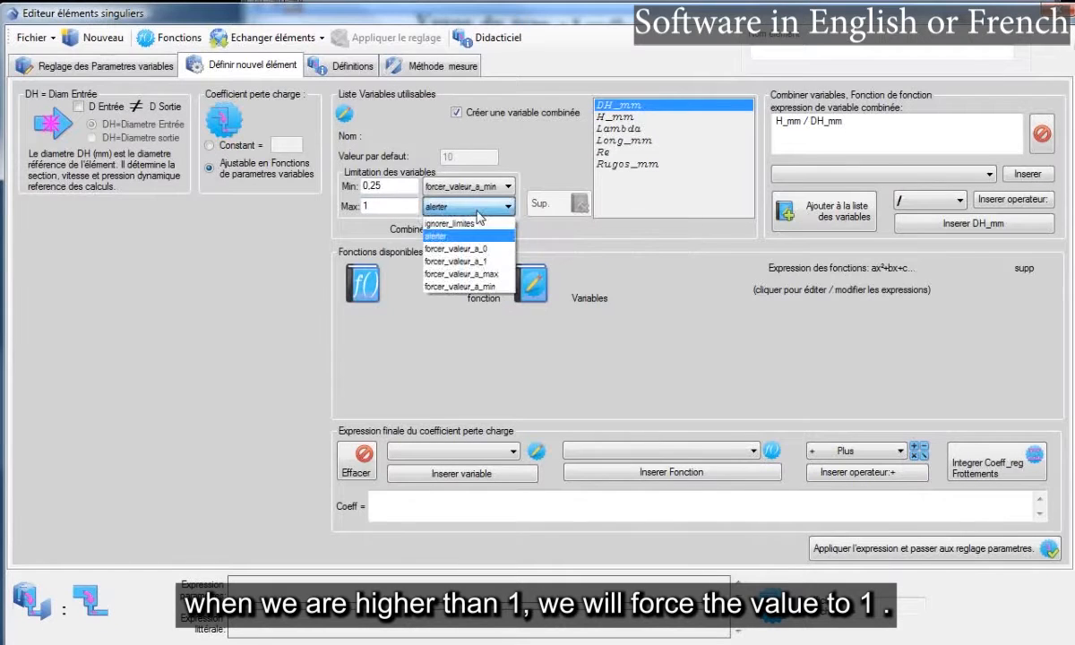
click(440, 274)
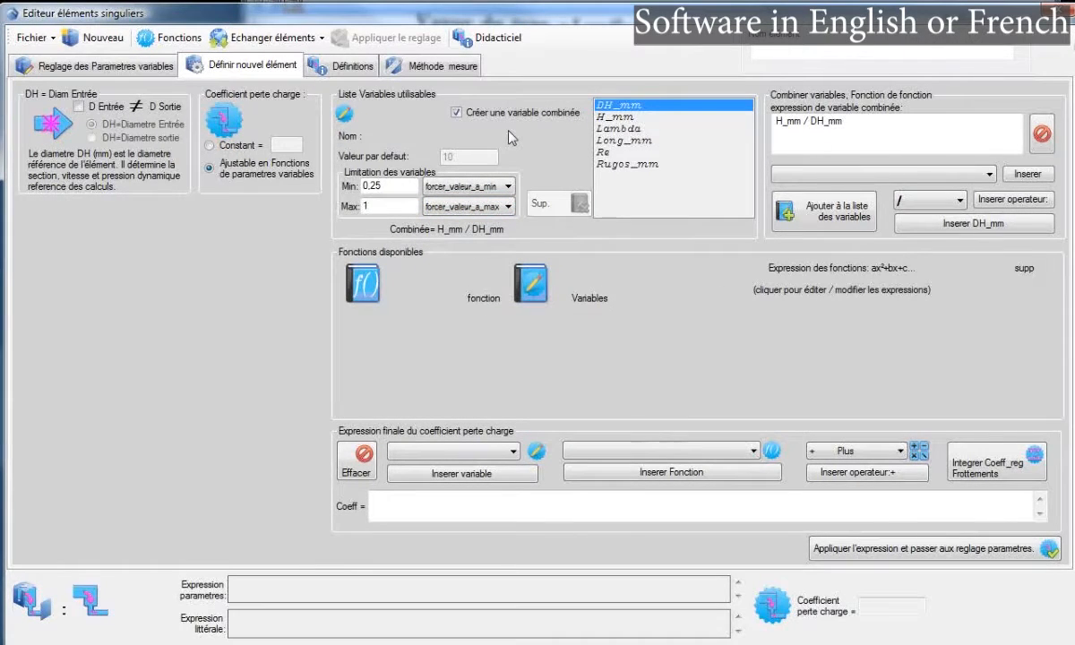
click(819, 218)
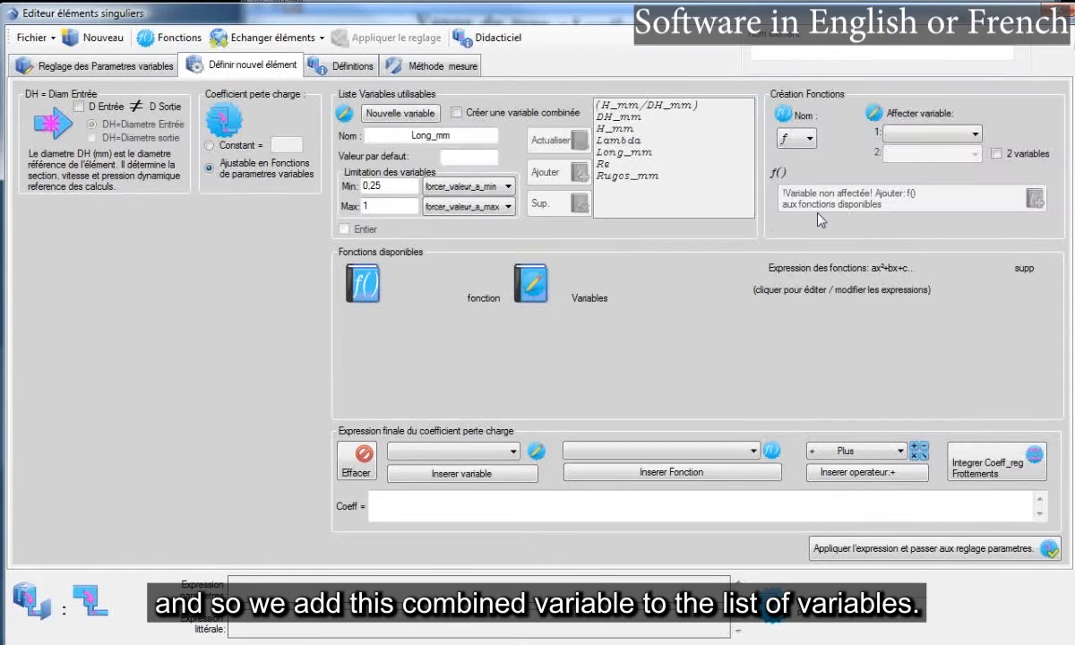
Create a function named f of the combined variable (H_mm/DH_mm), add it to the available functions and consult the valve's coefficient curve.
click(703, 105)
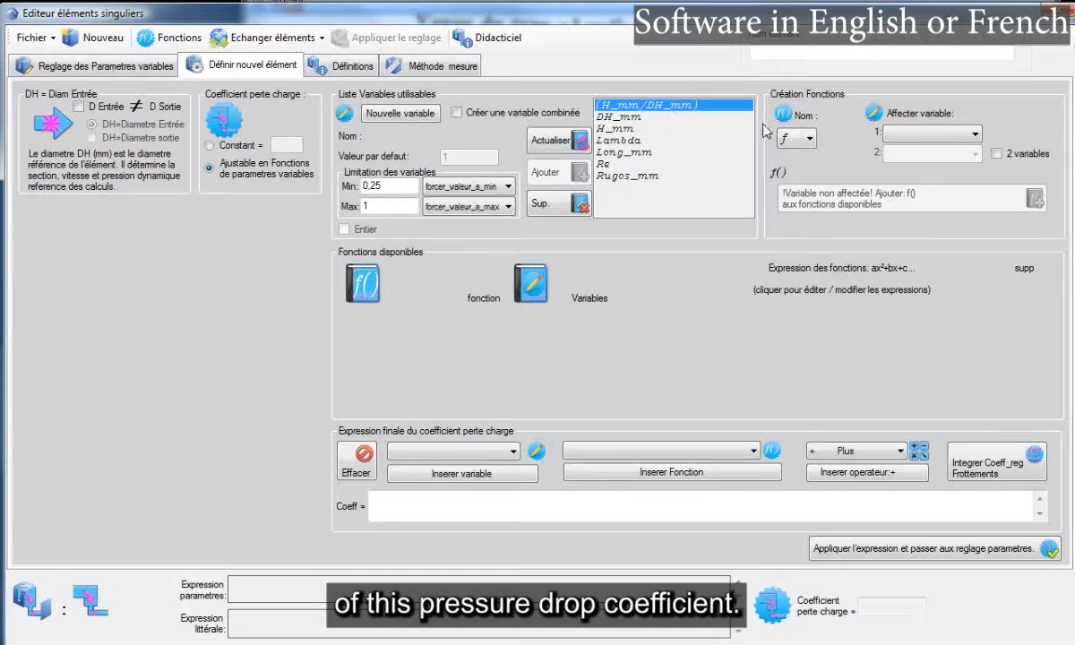
click(802, 142)
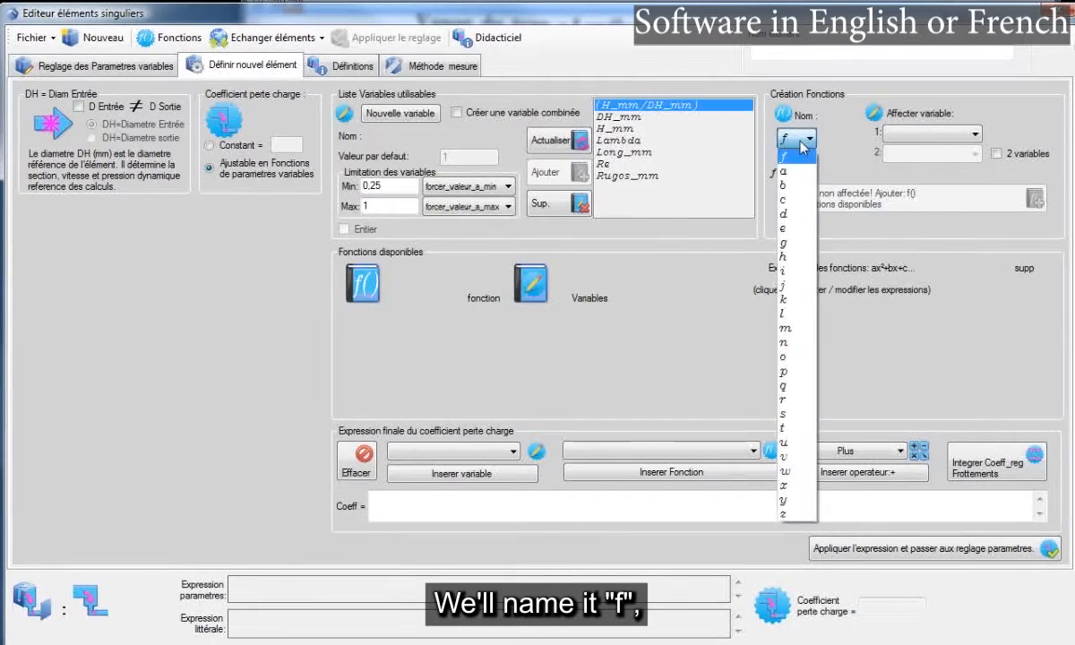
click(800, 143)
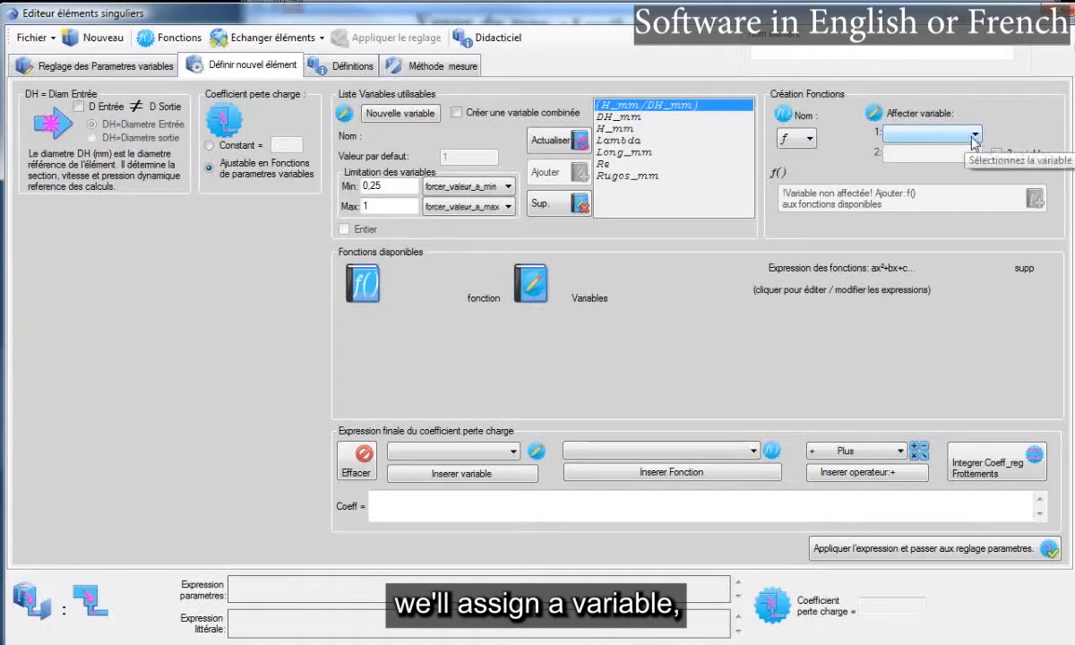
click(974, 135)
click(951, 150)
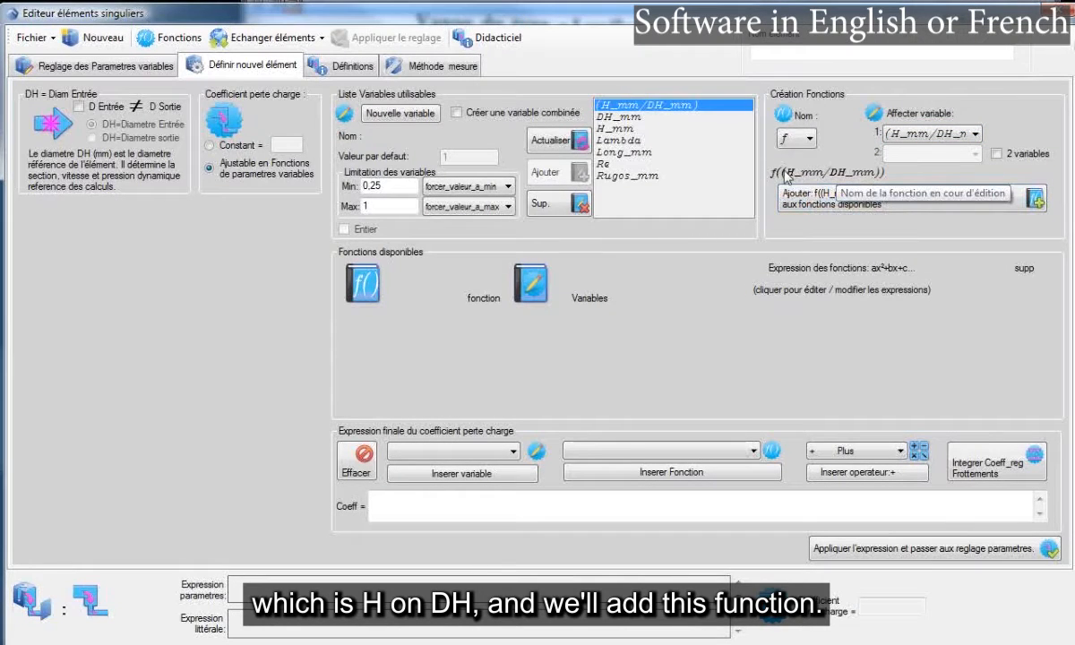
click(817, 206)
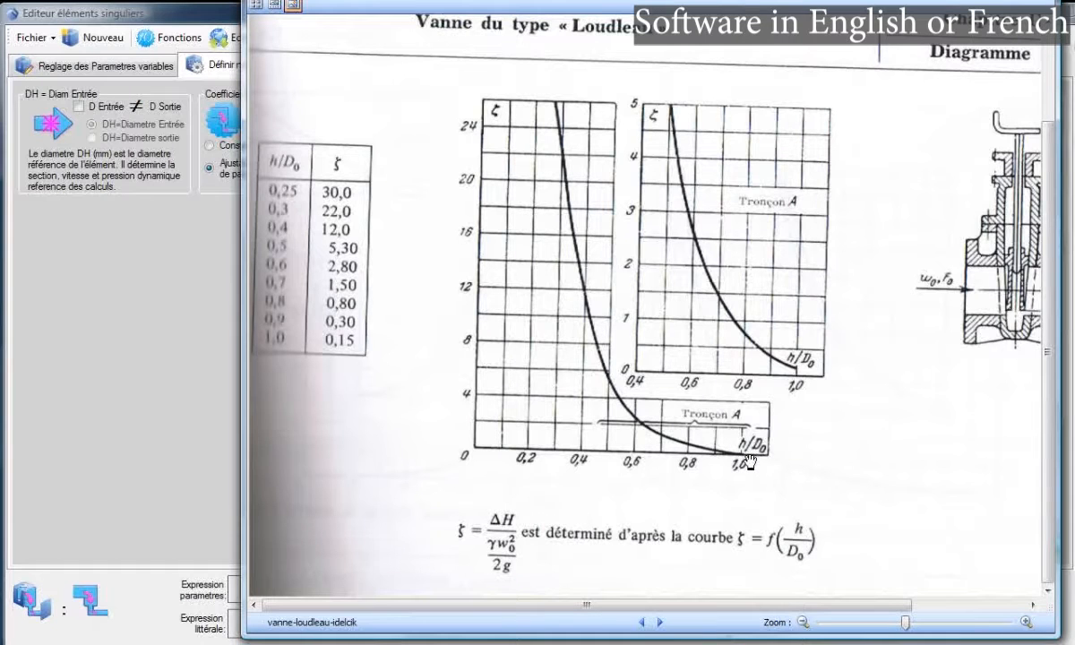
click(180, 19)
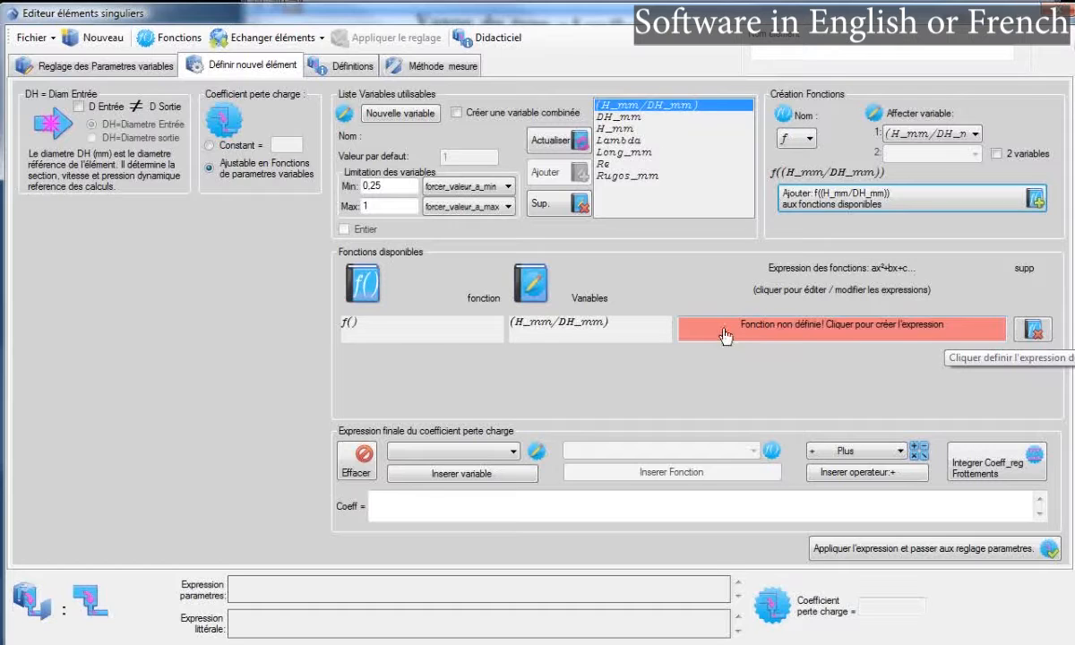
Open the expression editor of function f and place its window beside the valve's h/D0 data table.
click(807, 333)
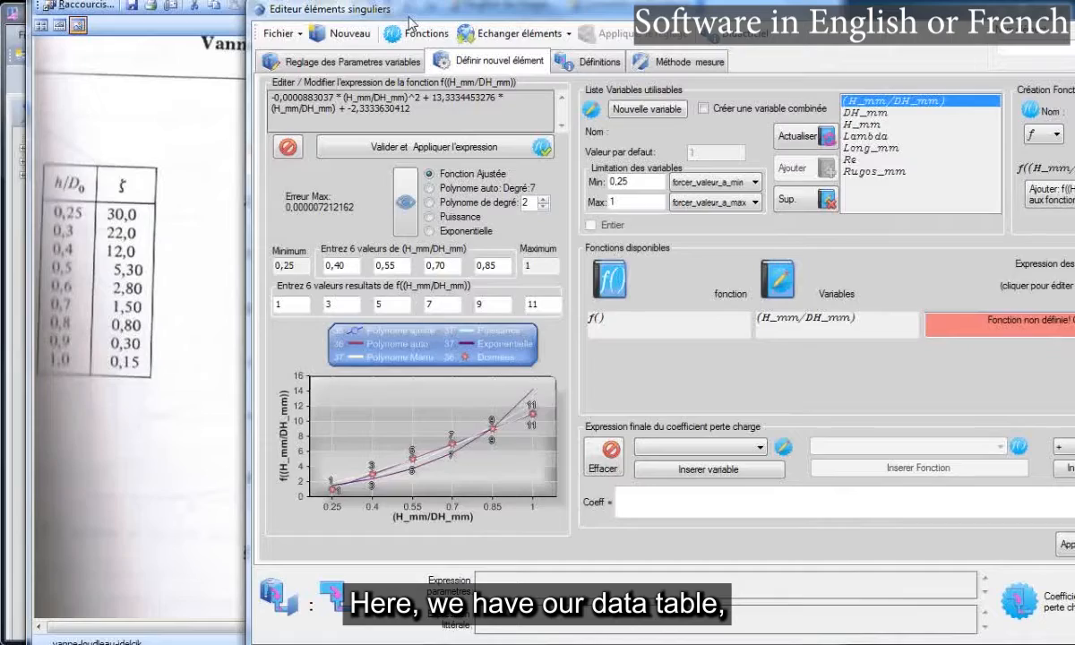
drag(397, 15, 340, 16)
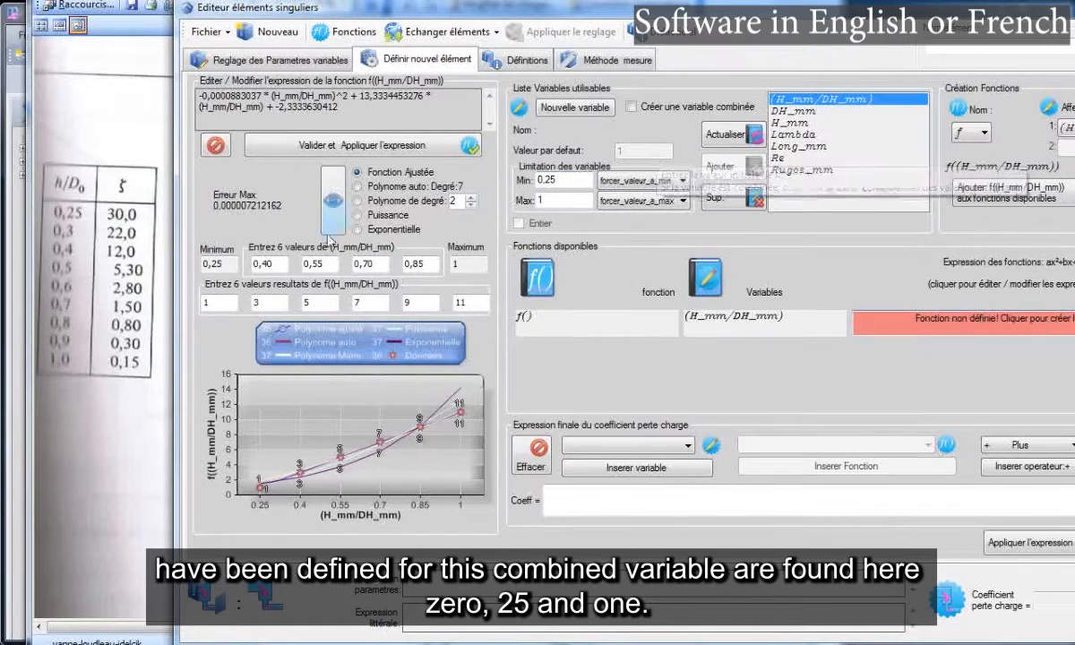
drag(221, 265, 188, 260)
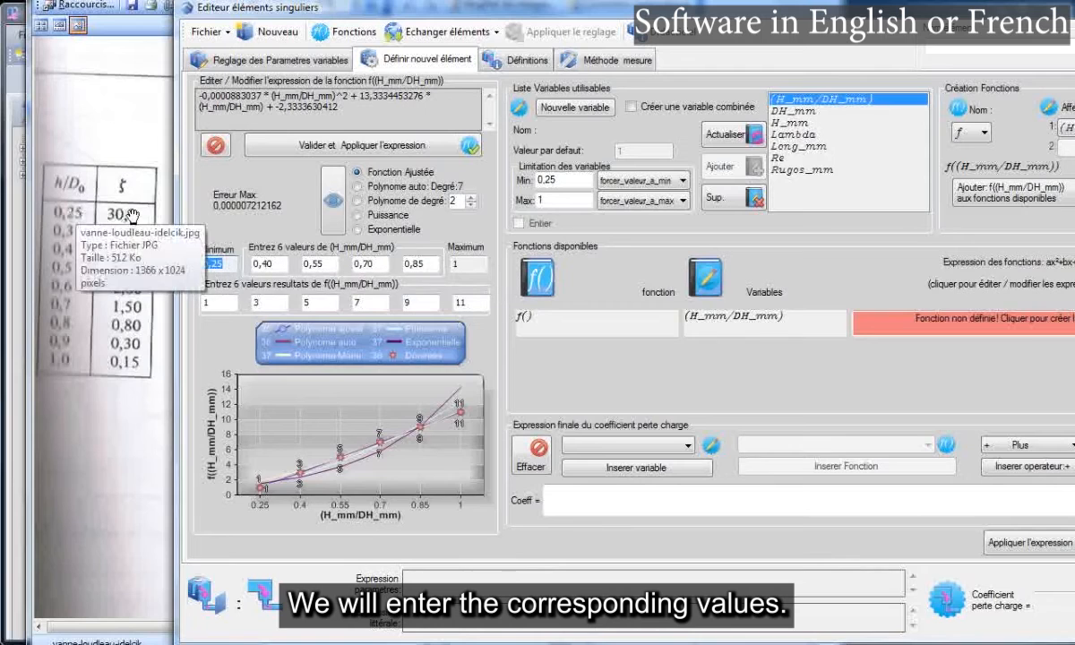
Set the results of f to 30 for the minimum ratio 0,25 and 0,15 for the maximum ratio 1.
click(217, 302)
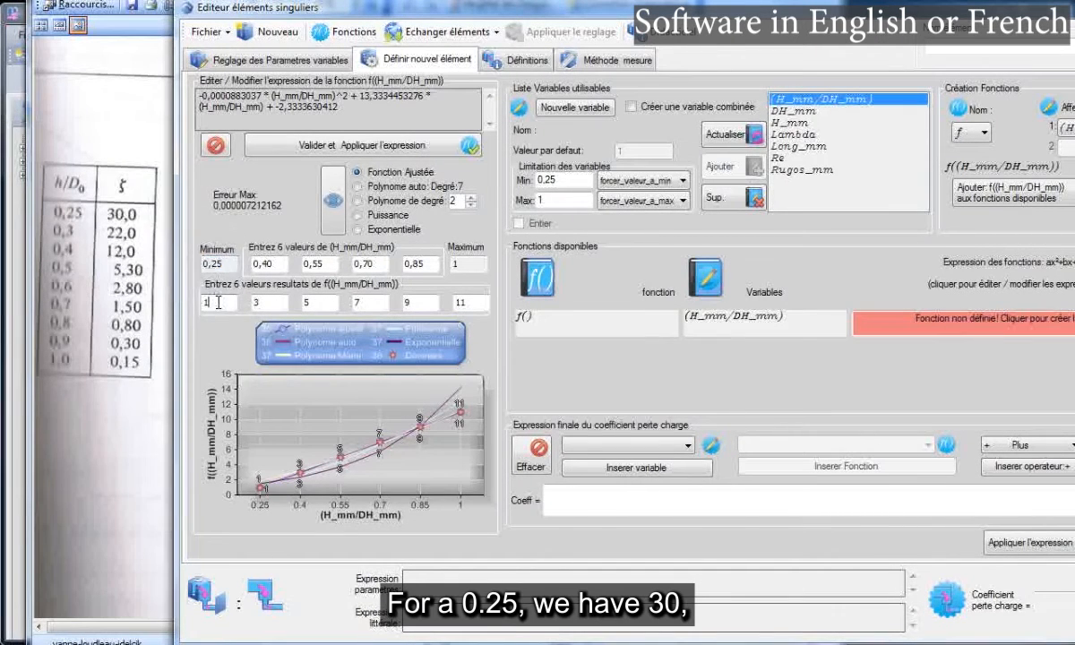
key(BackSpace)
text(30)
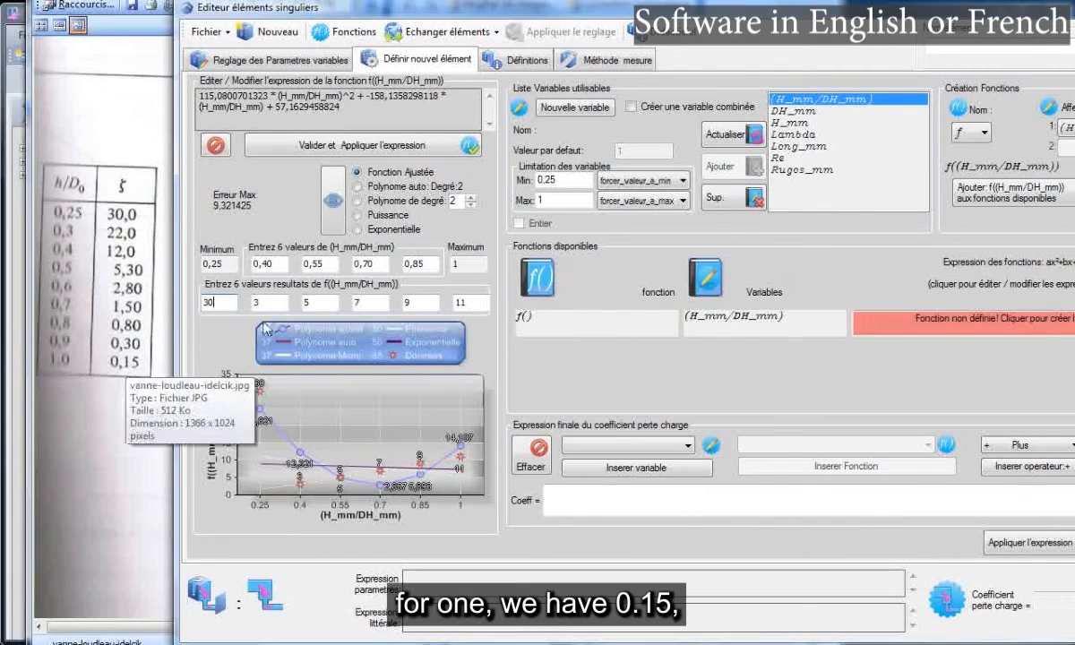
double_click(471, 302)
text(0,15)
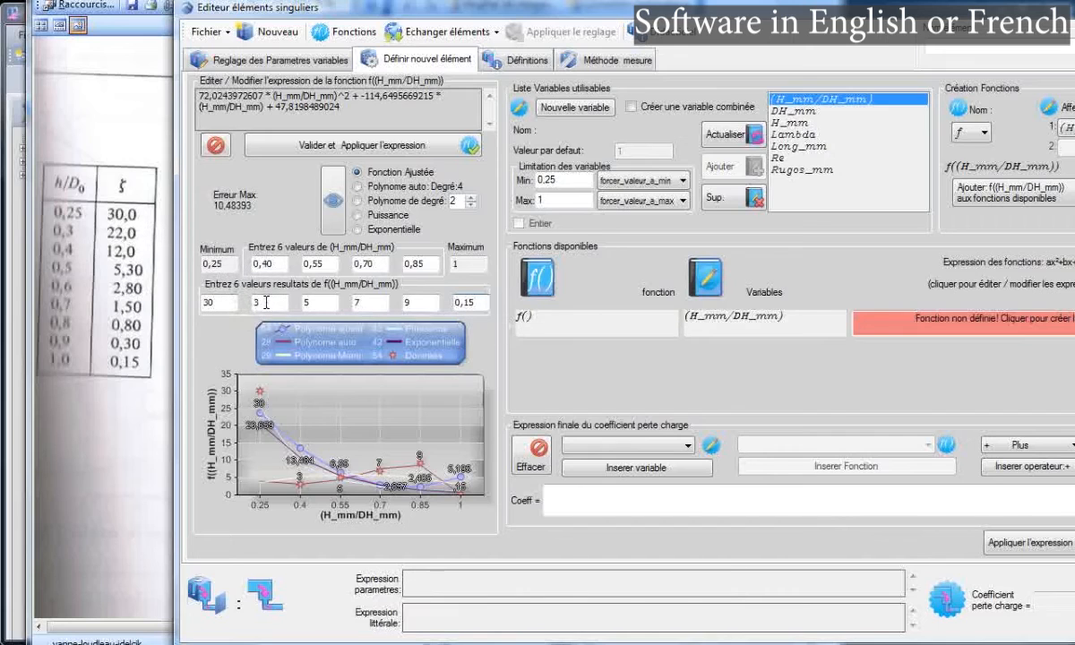
Enter the result 12 for ratio 0,40, and set the third data point to ratio 0,50 with result 5,3.
text(12)
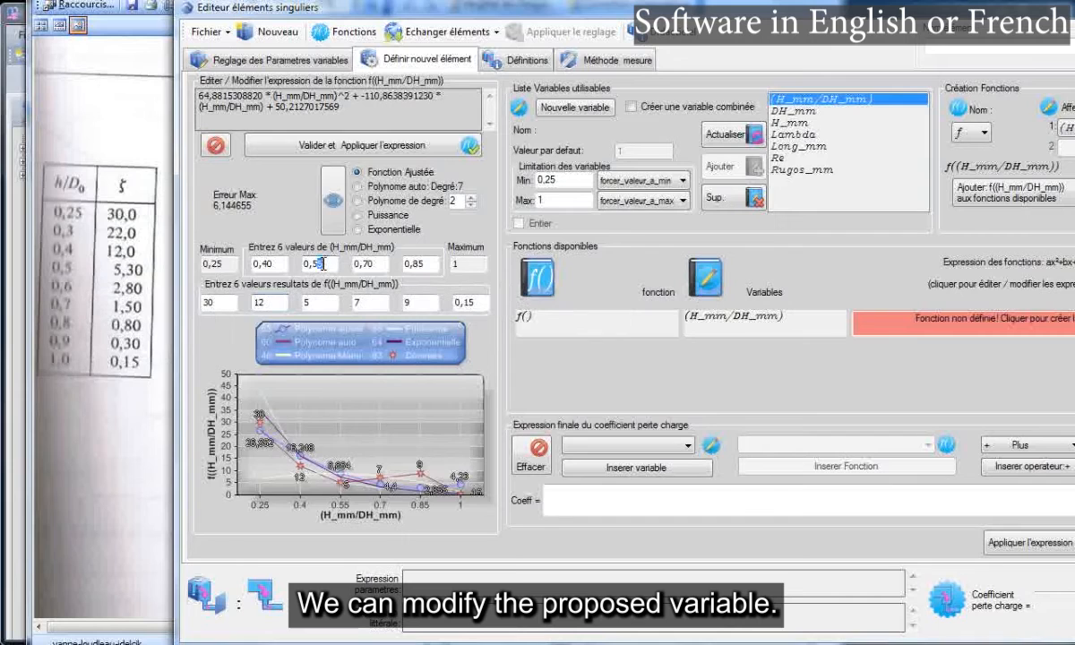
text(0)
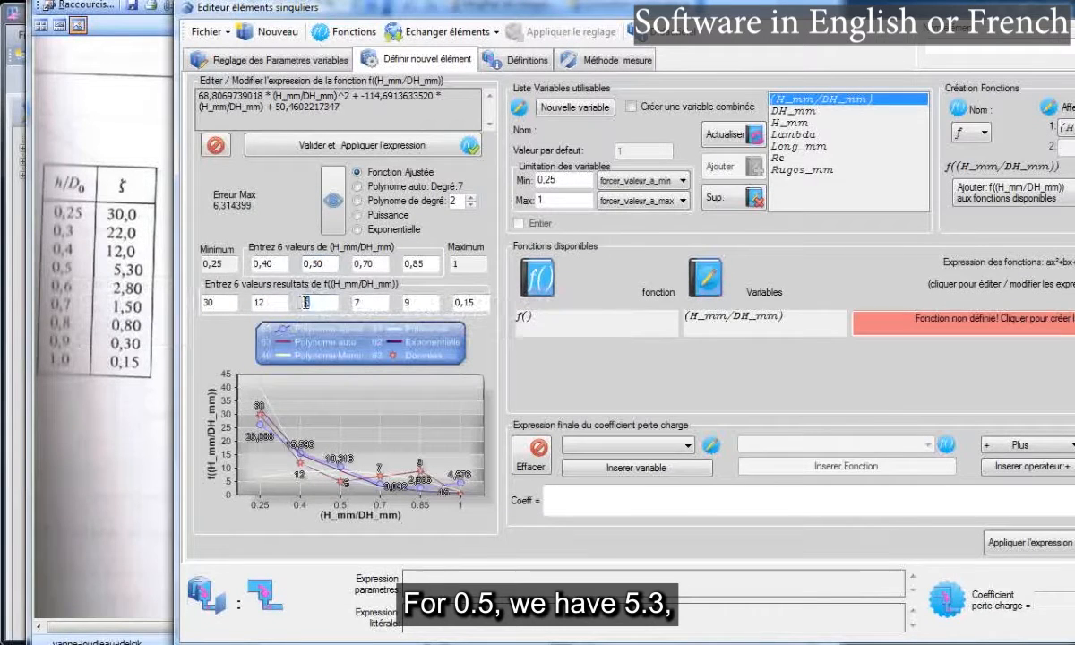
double_click(305, 302)
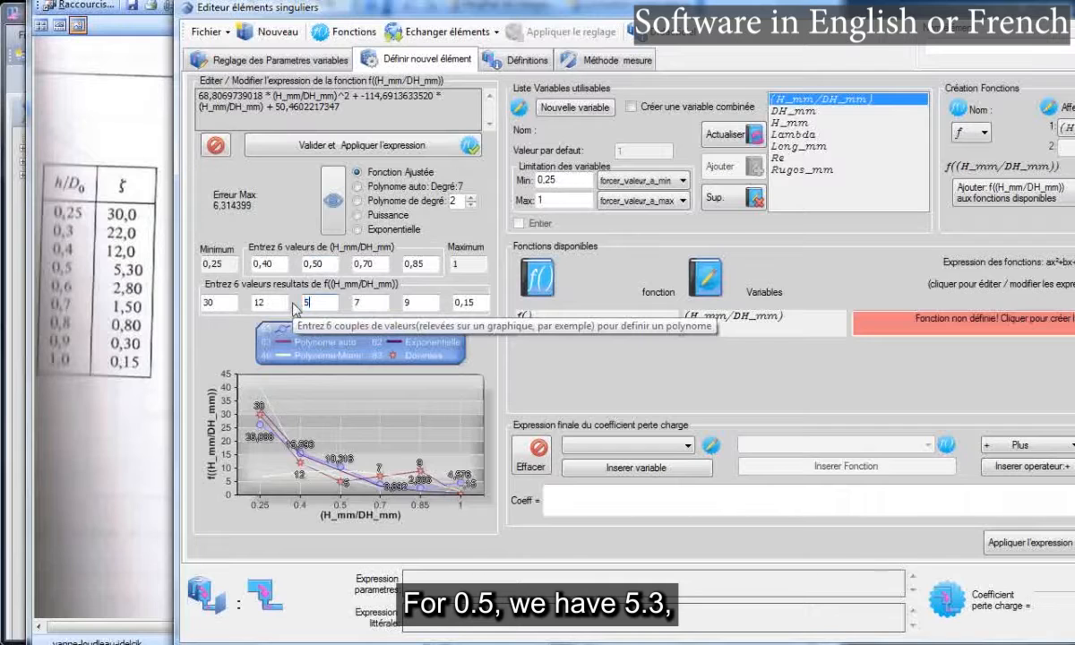
text(5,3)
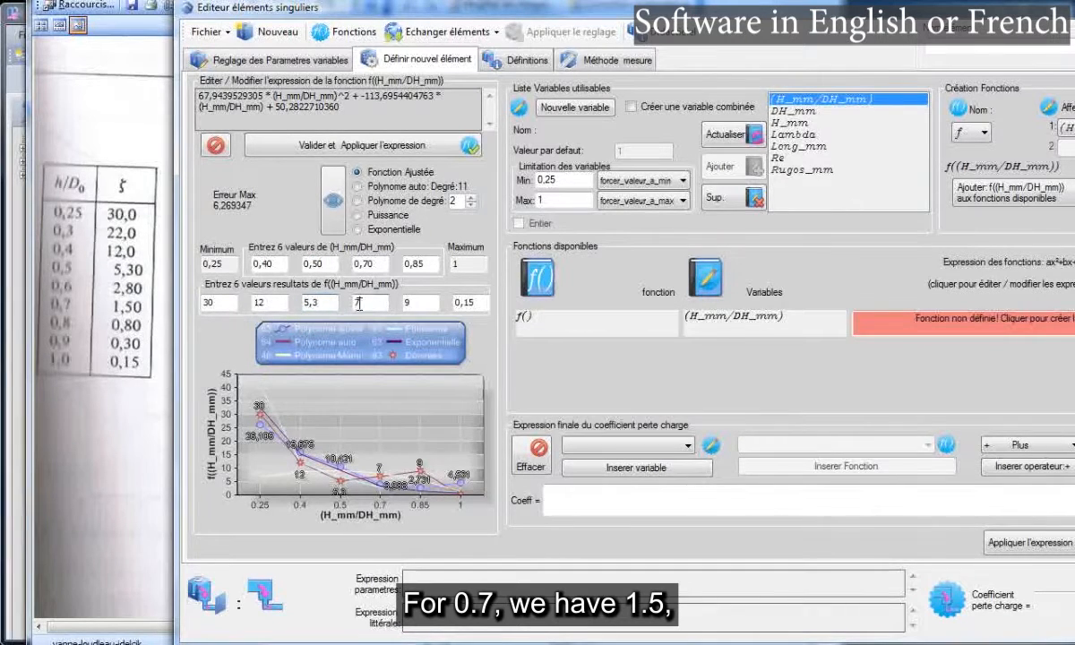
Enter the result 1,5 for ratio 0,70, and set the fifth data point to ratio 0,90 with result 0,3.
text(1,5)
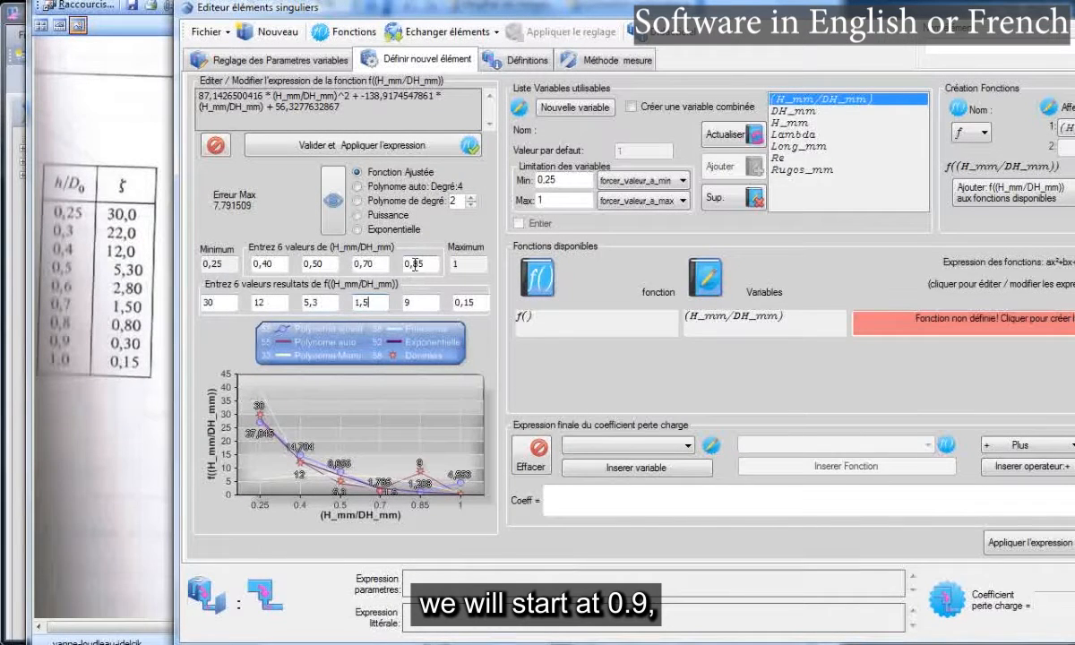
drag(413, 263, 423, 264)
text(90)
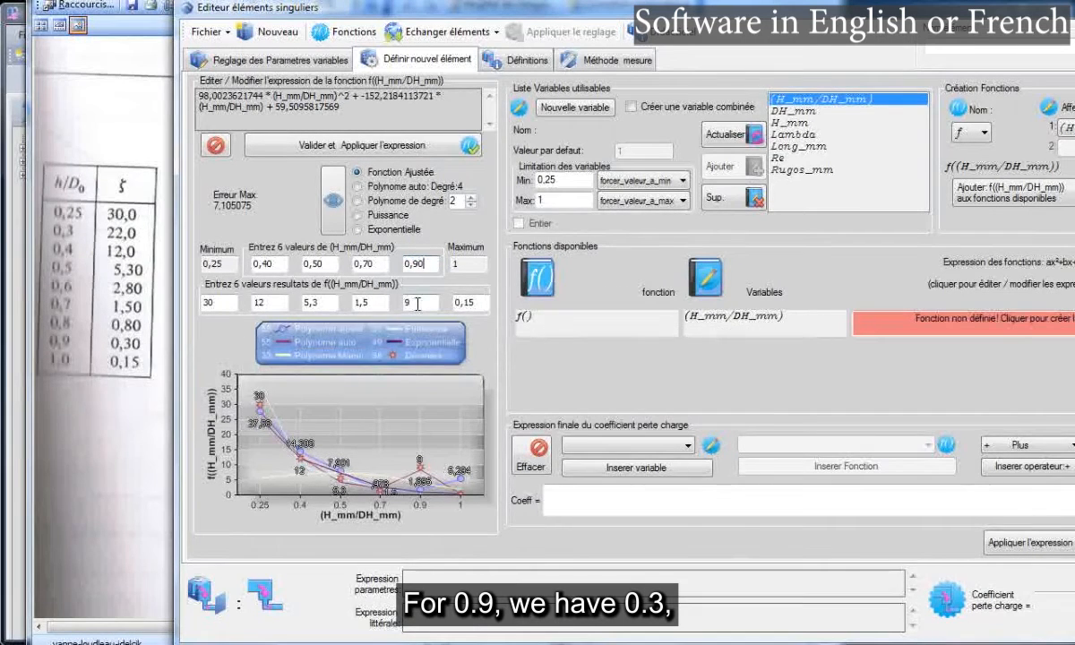
drag(415, 305, 392, 308)
text(0,3)
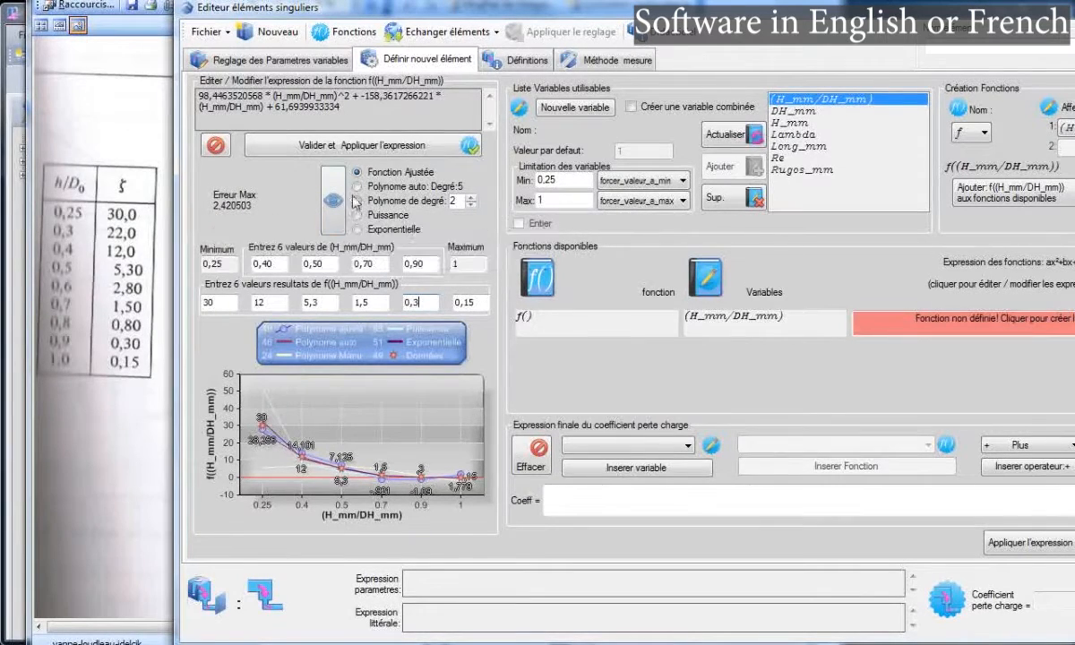
Compare the expressions and curves of the adjusted, automatic polynomial, degree 2 polynomial, power and exponential fits against the entered data.
click(358, 187)
click(358, 200)
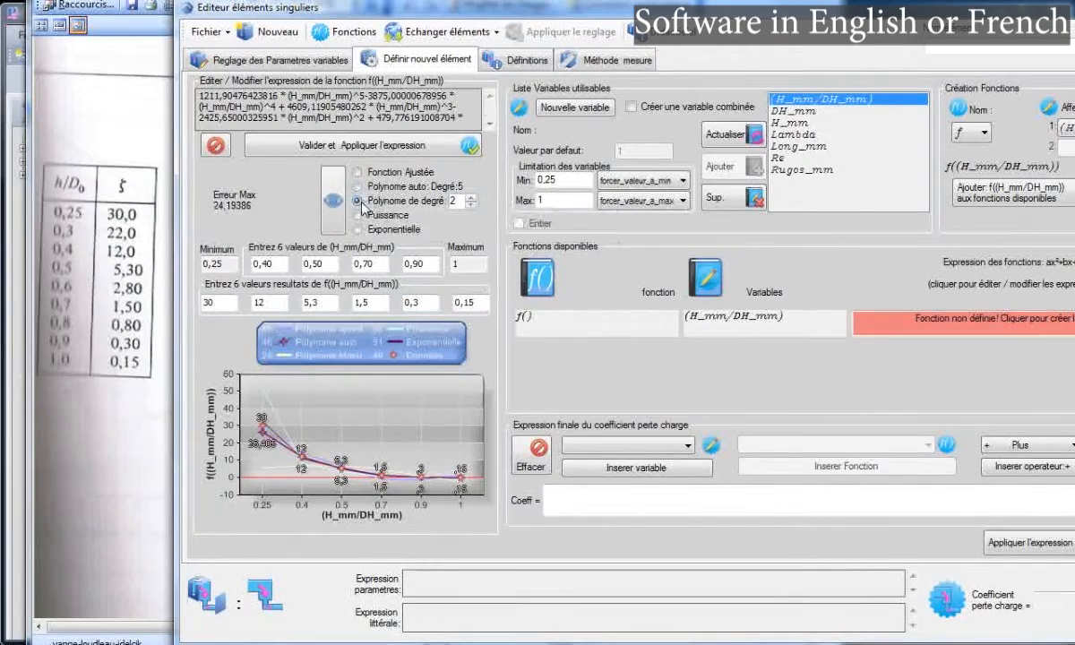
click(359, 216)
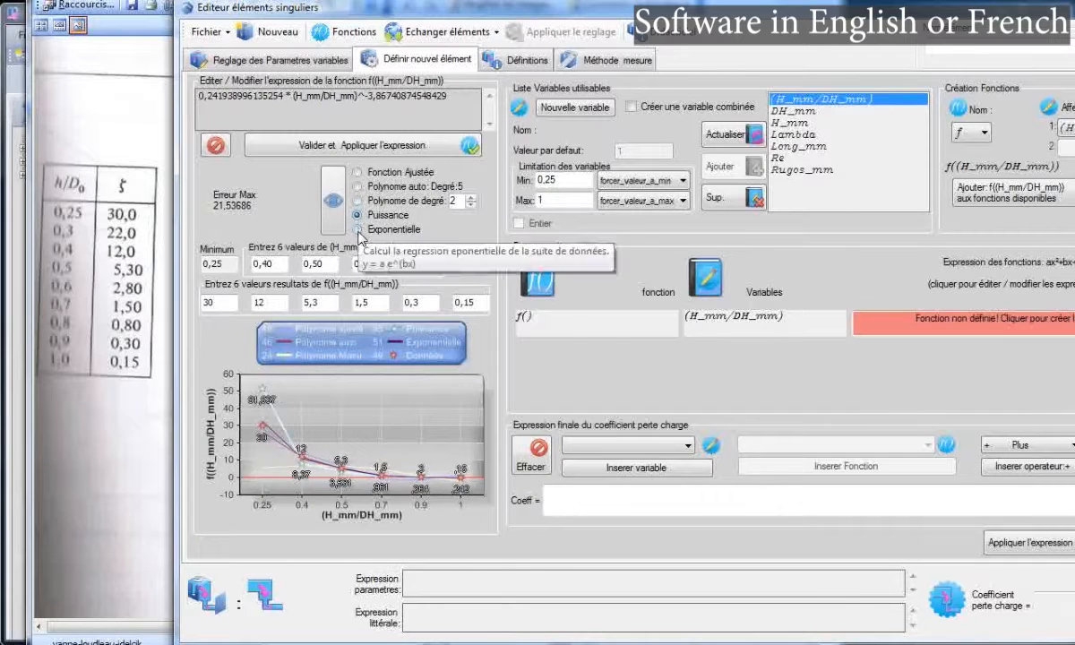
click(358, 229)
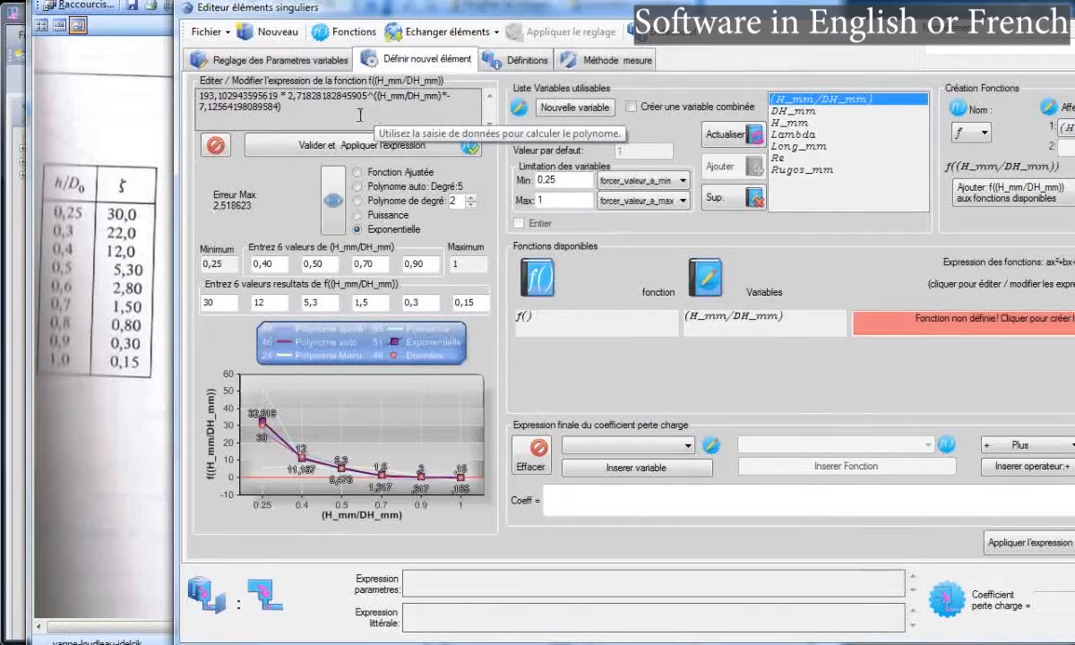
drag(285, 107, 192, 89)
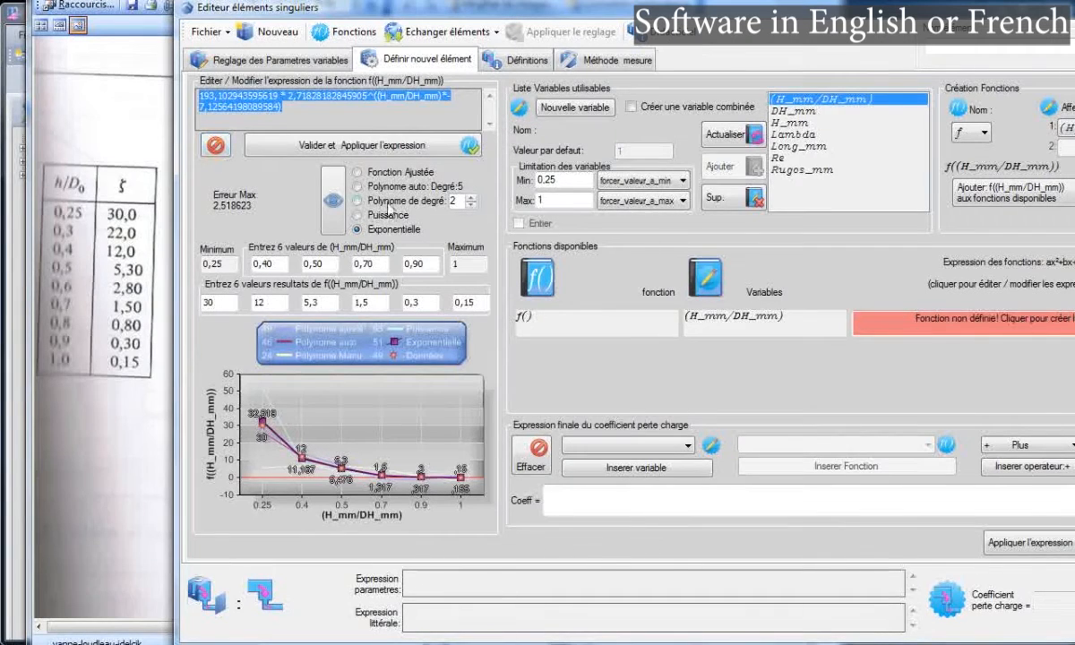
click(365, 171)
click(361, 186)
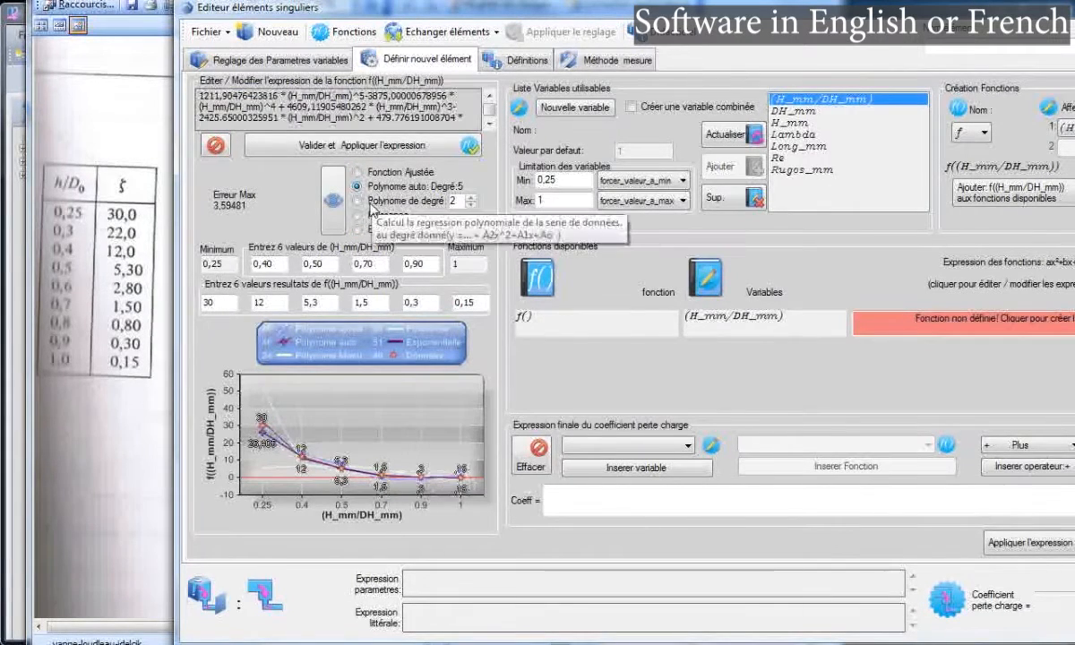
click(359, 201)
click(359, 215)
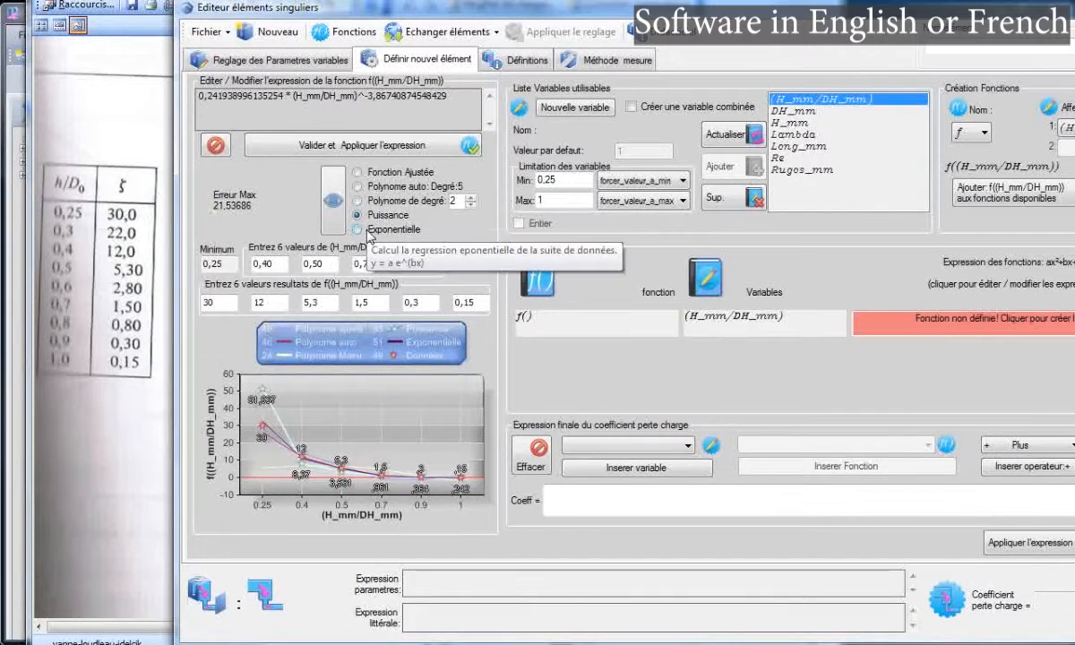
click(359, 229)
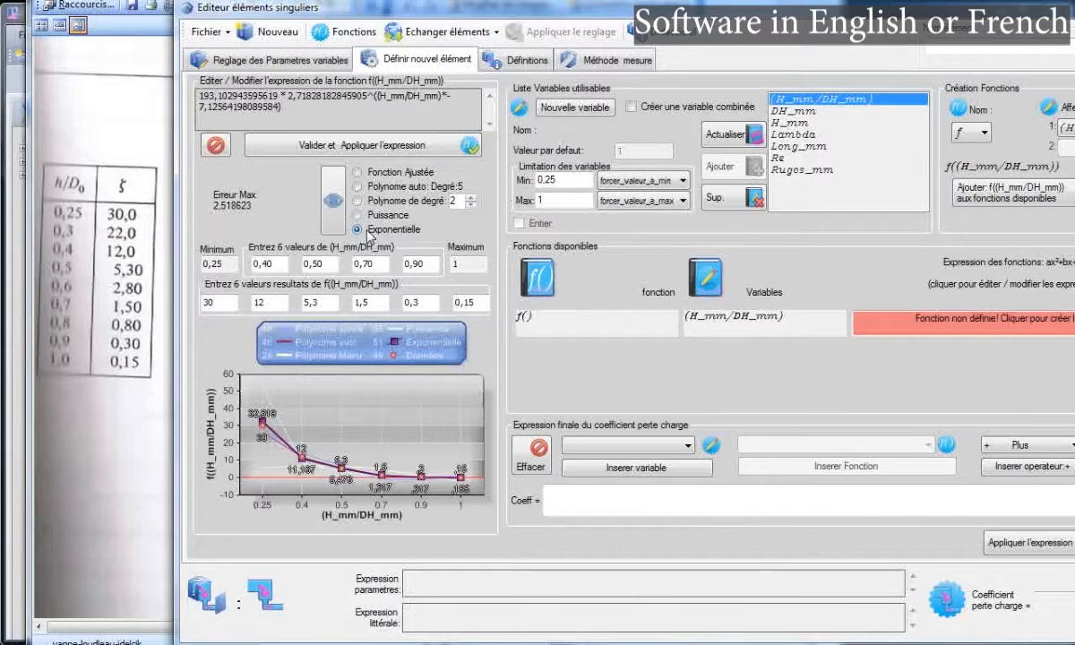
Examine the maximum error of each regression type and compare the fits with the valve's published coefficient curve.
mouse_move(242, 207)
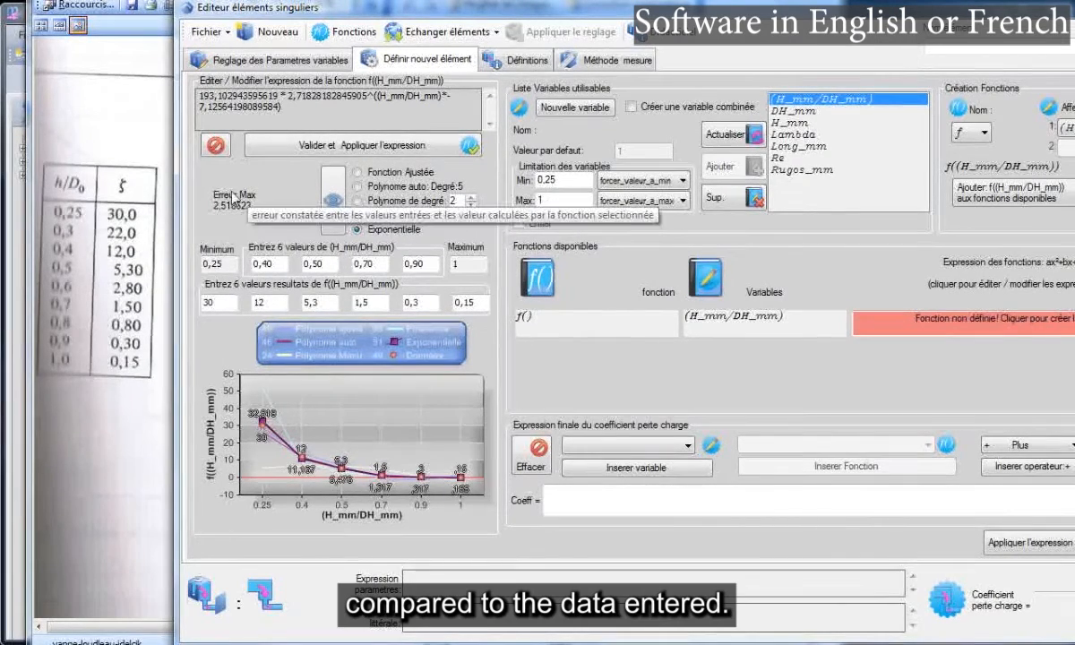
click(377, 218)
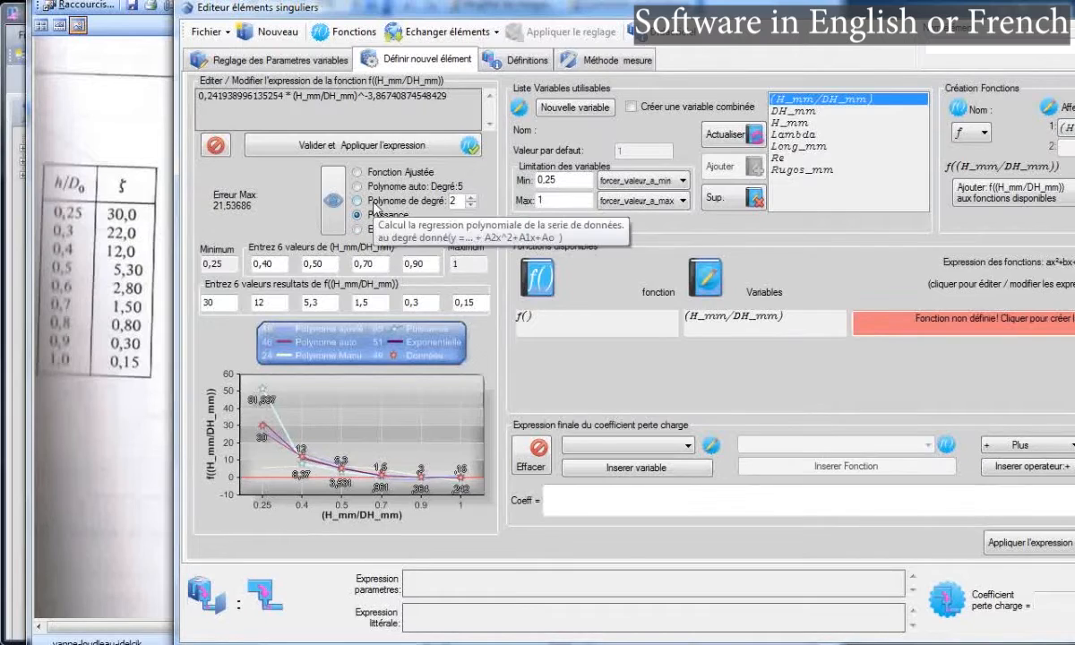
click(376, 201)
click(375, 188)
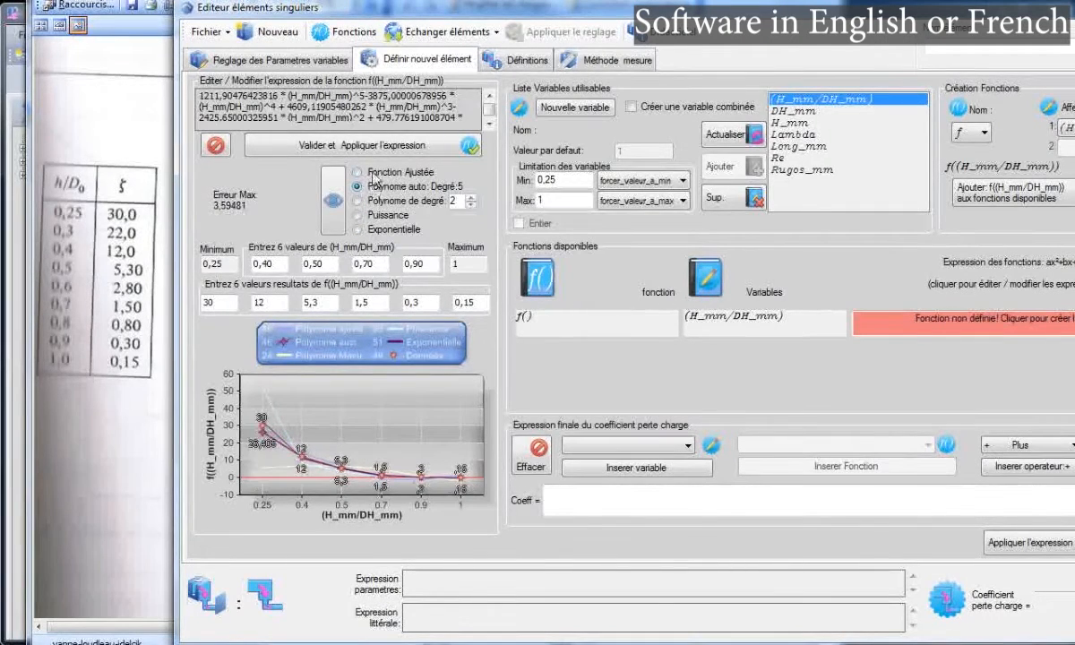
click(372, 172)
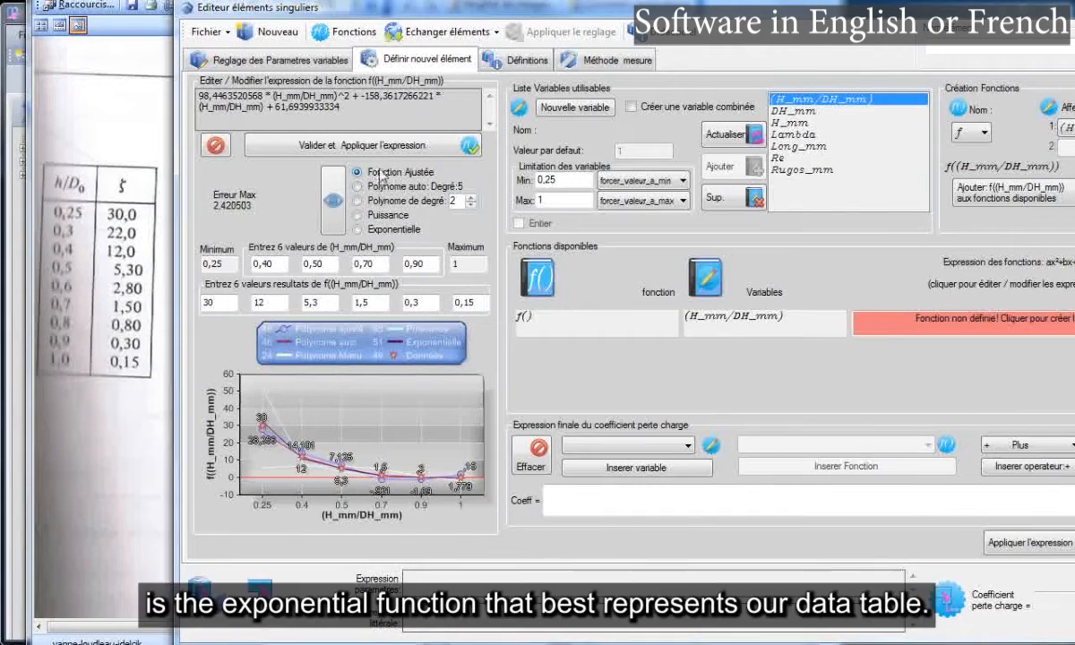
click(371, 229)
click(358, 215)
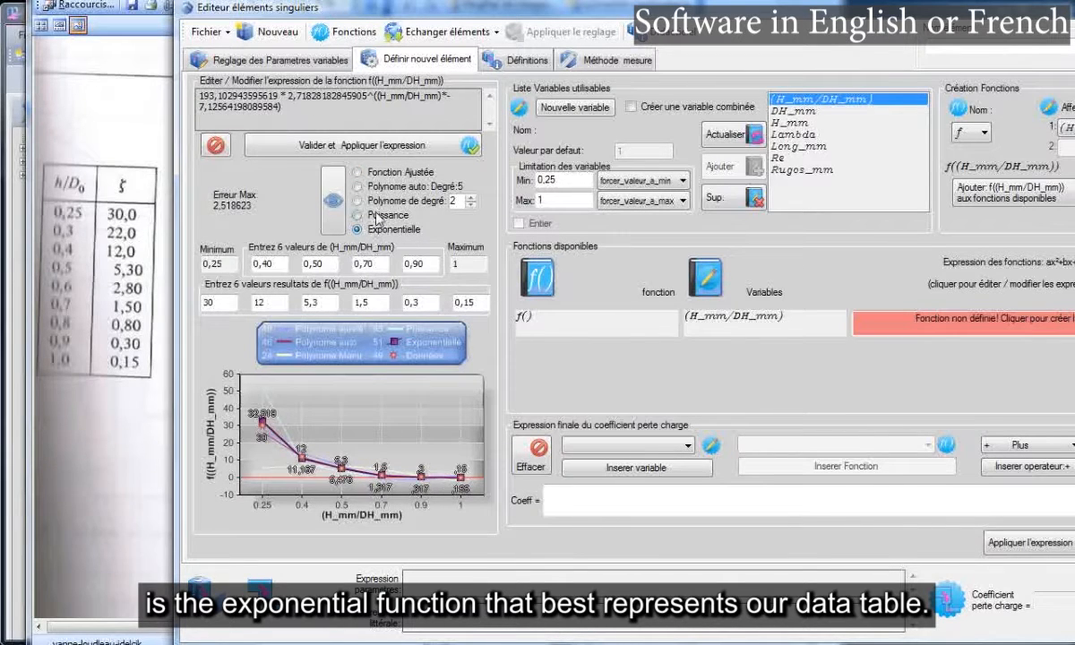
click(377, 197)
click(380, 185)
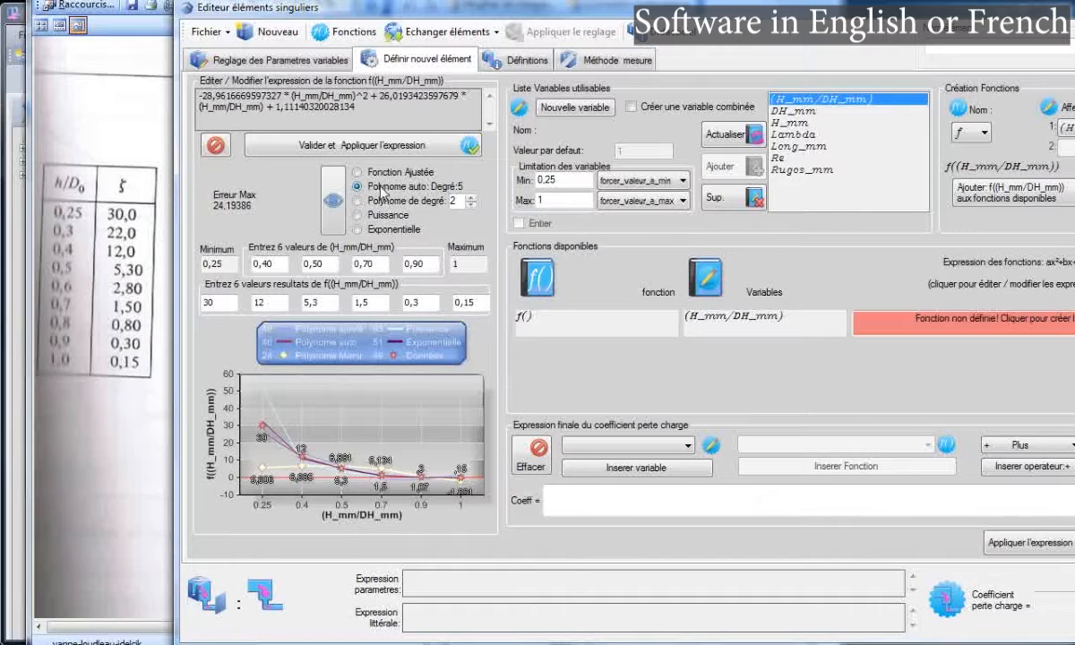
click(379, 177)
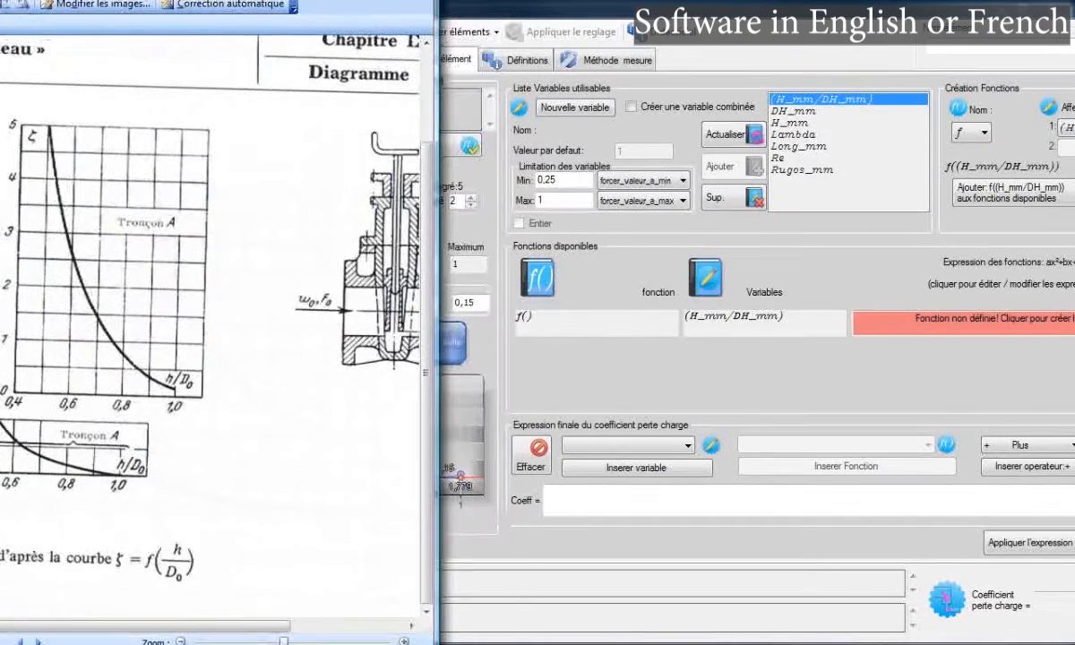
click(578, 9)
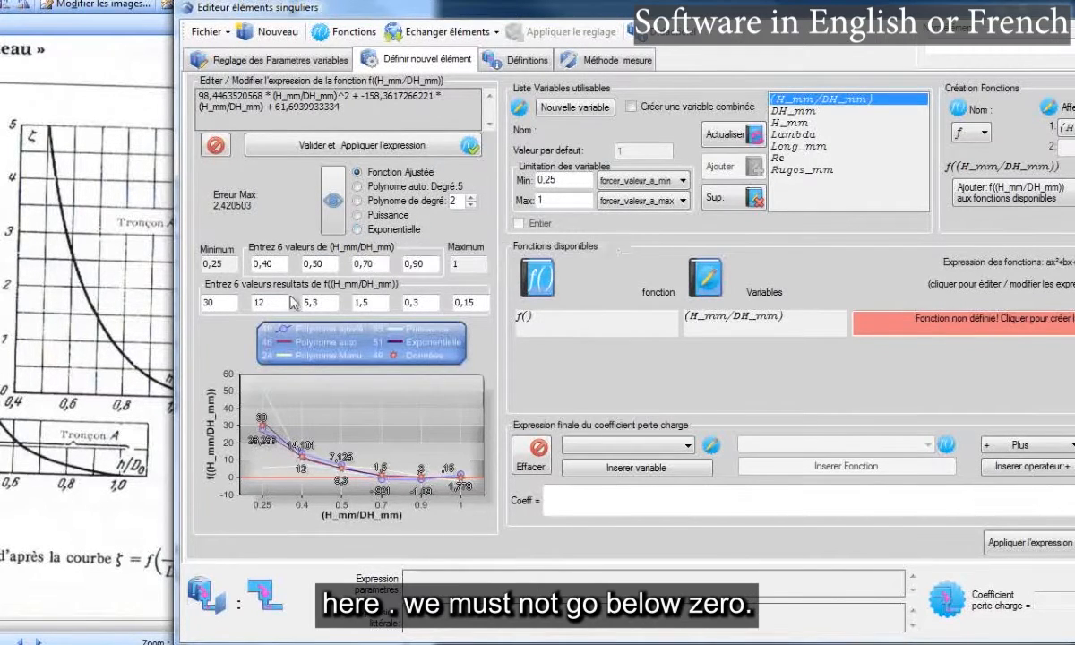
Choose the Exponentielle regression for f and apply its expression to the function.
click(358, 229)
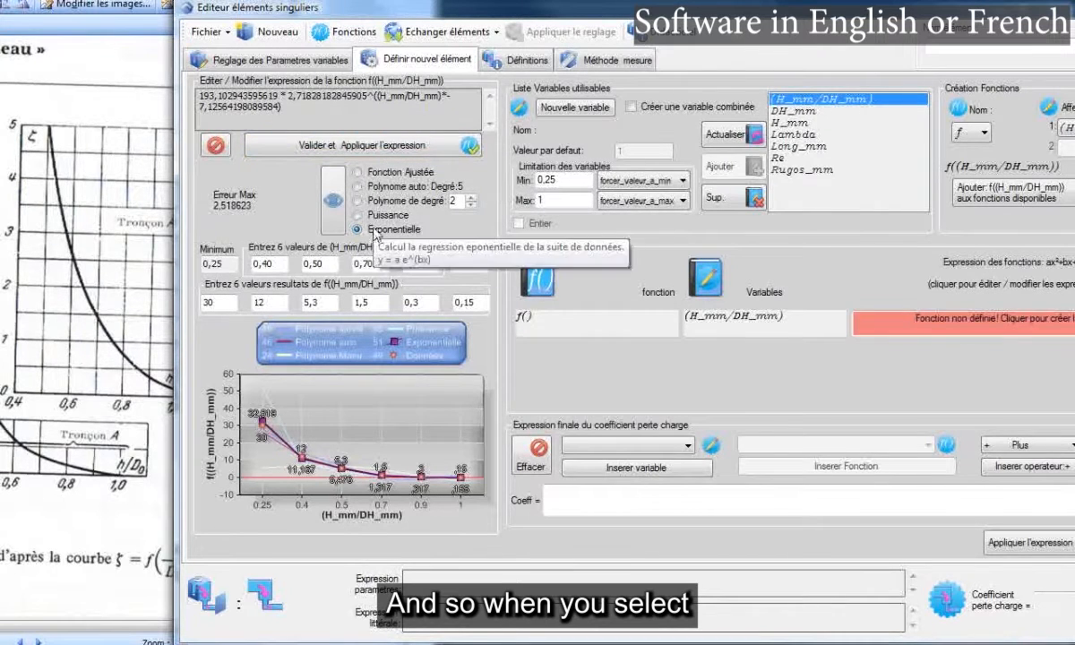
click(375, 218)
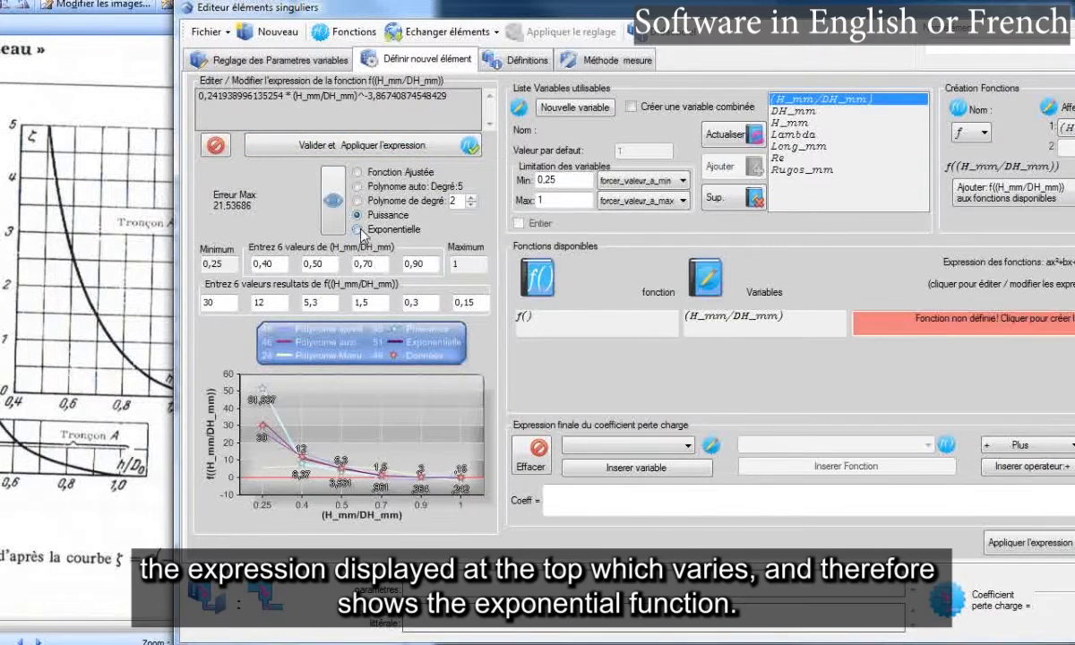
click(358, 229)
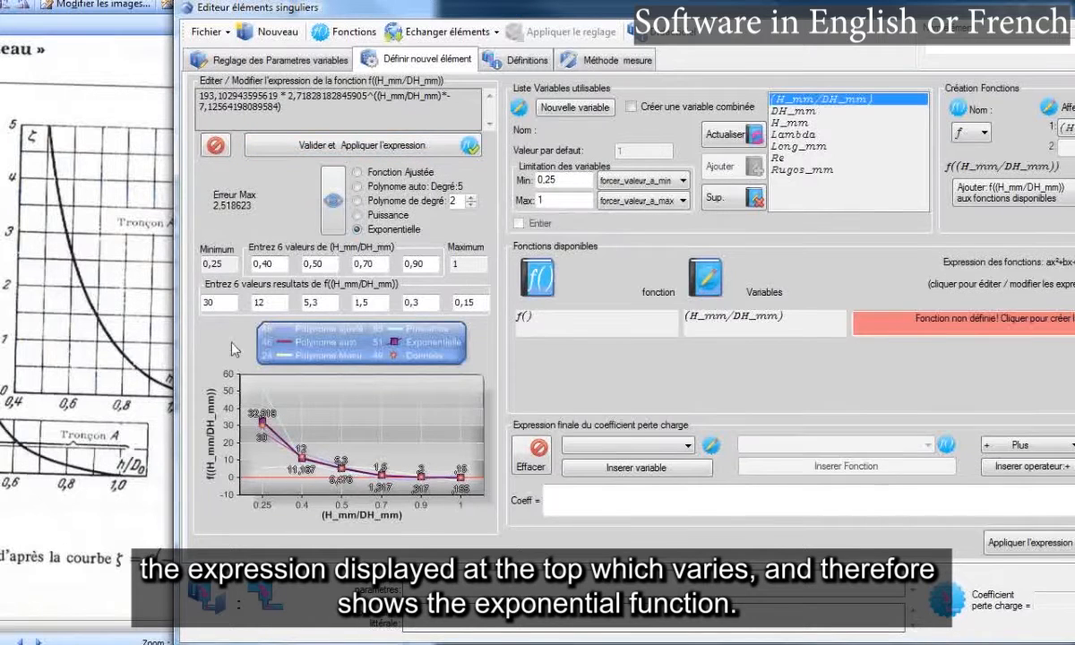
click(343, 148)
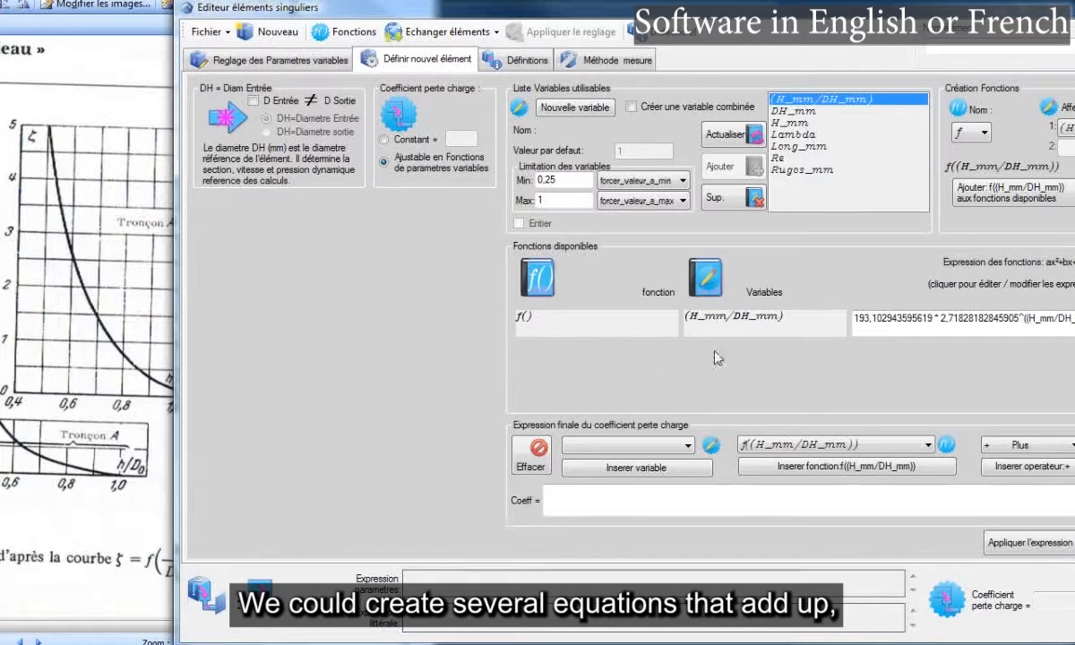
Insert the function f((H_mm/DH_mm)) into the final expression of the pressure loss coefficient.
click(585, 504)
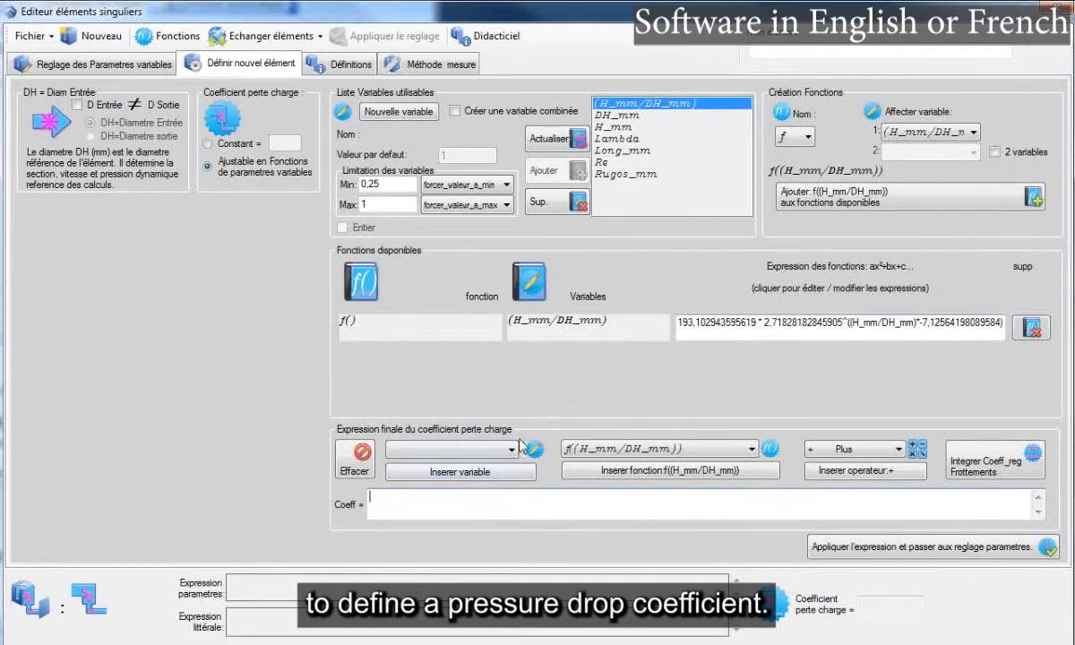
click(483, 513)
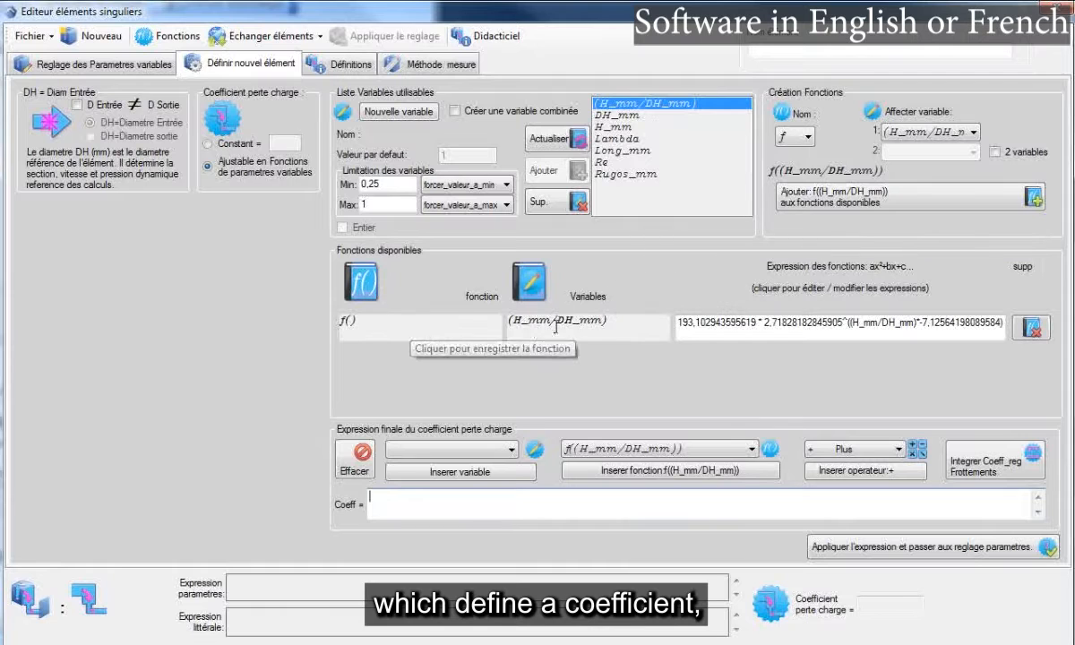
drag(614, 320, 509, 324)
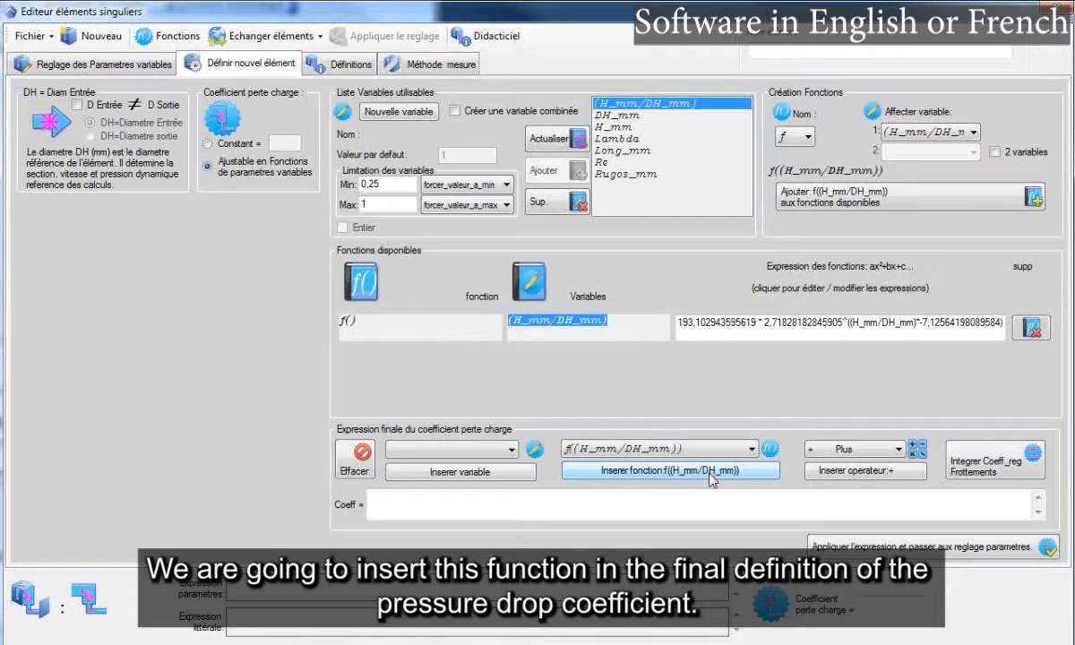
click(670, 475)
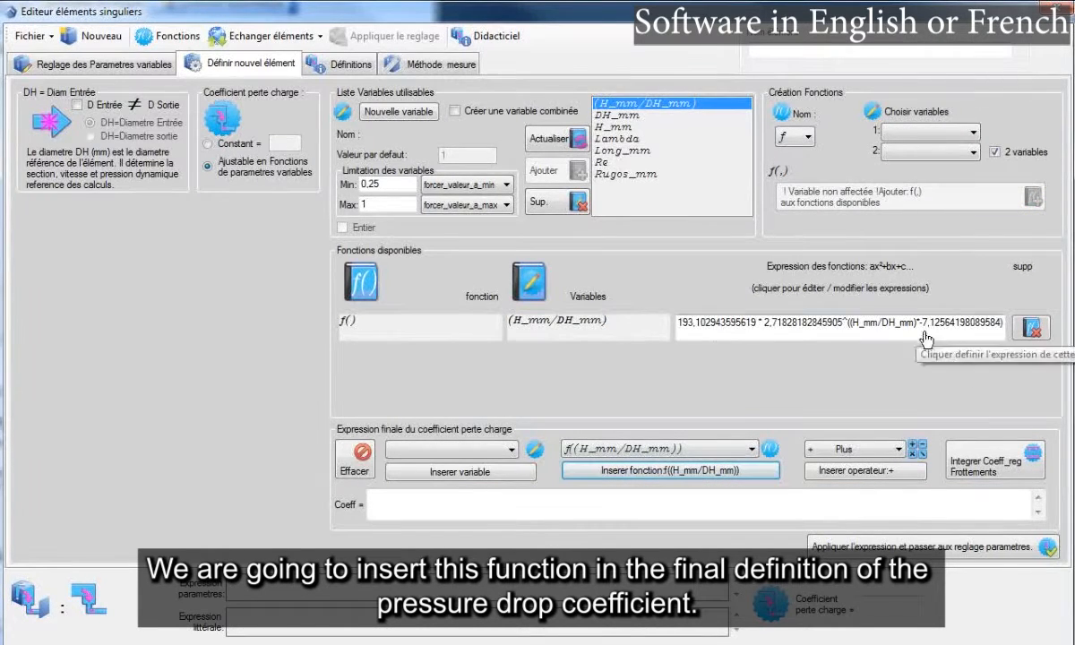
click(751, 451)
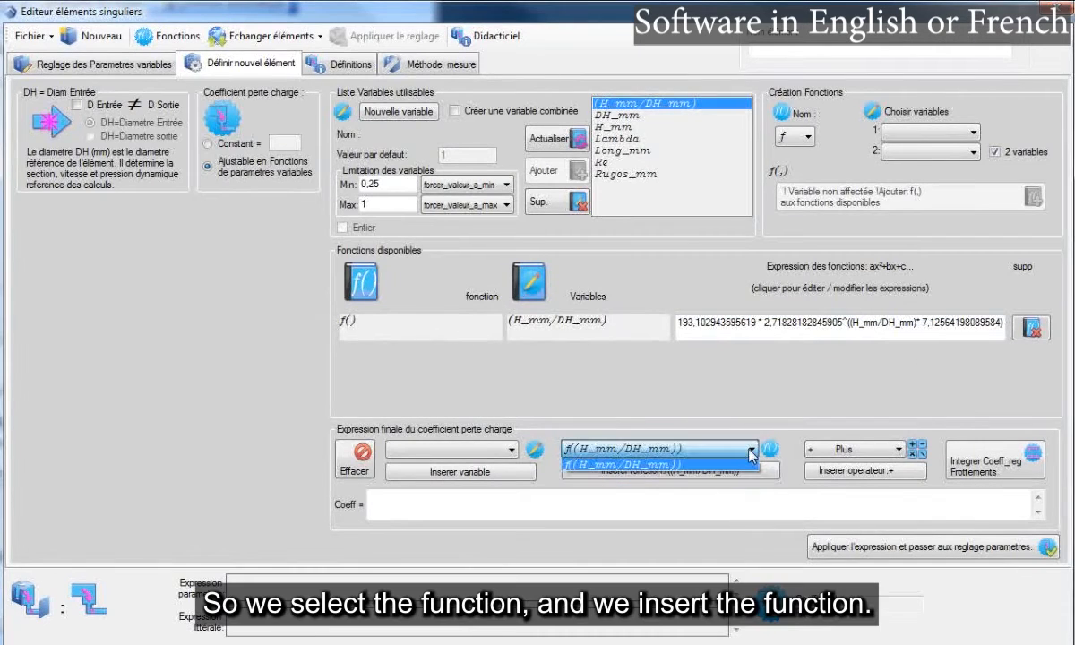
click(751, 449)
click(661, 471)
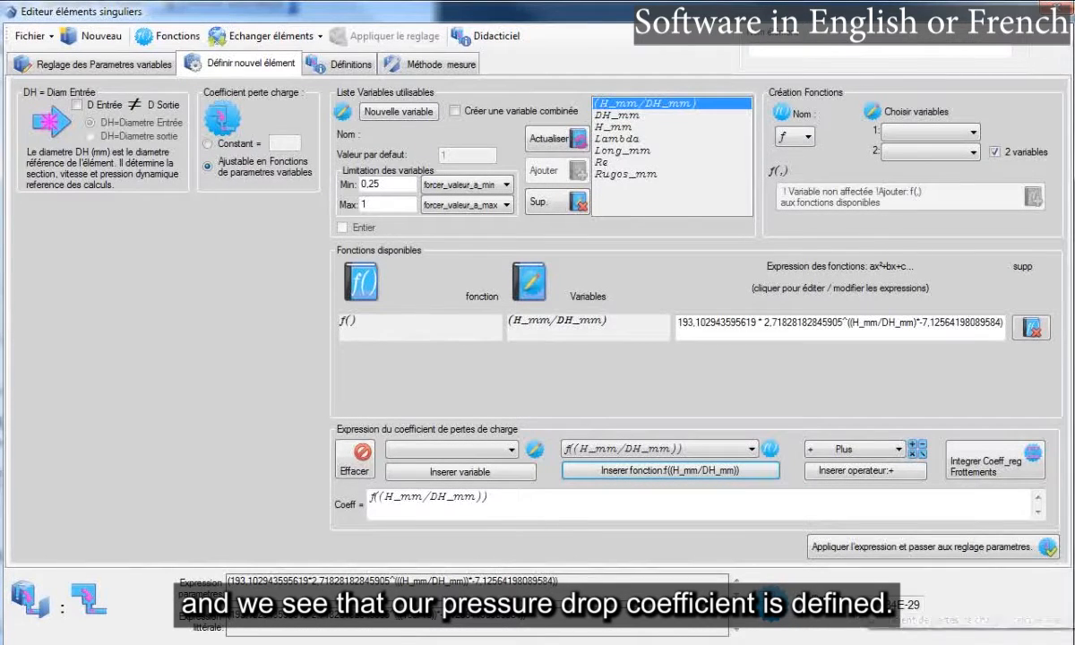
drag(858, 606, 960, 605)
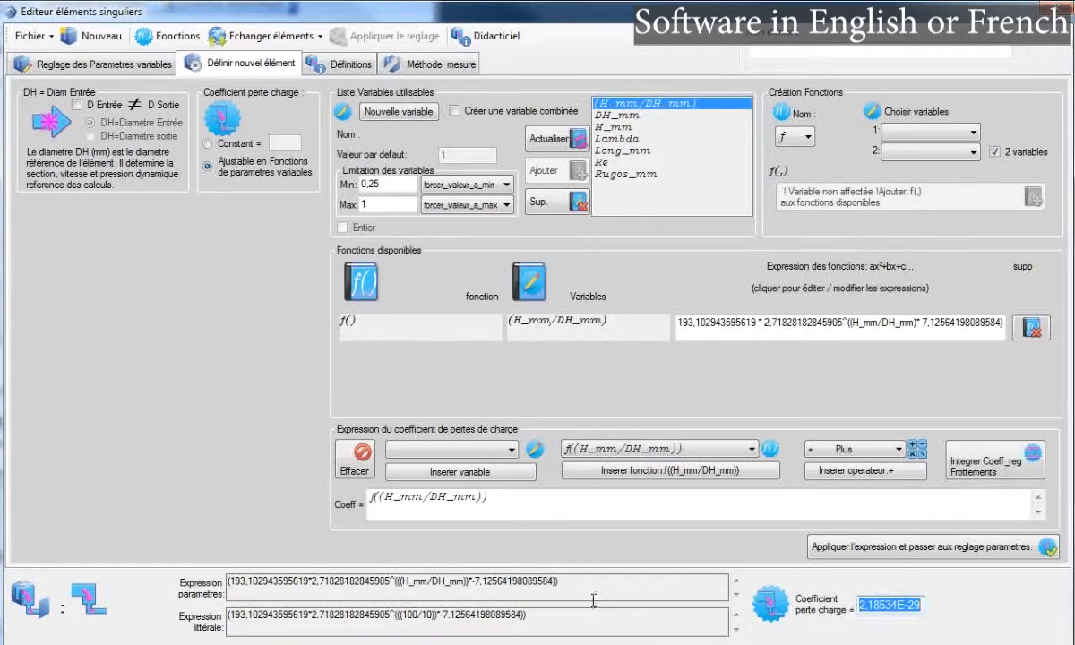
Apply the coefficient expression, go on to the parameter settings and set the inlet diameter to 200 mm.
click(899, 548)
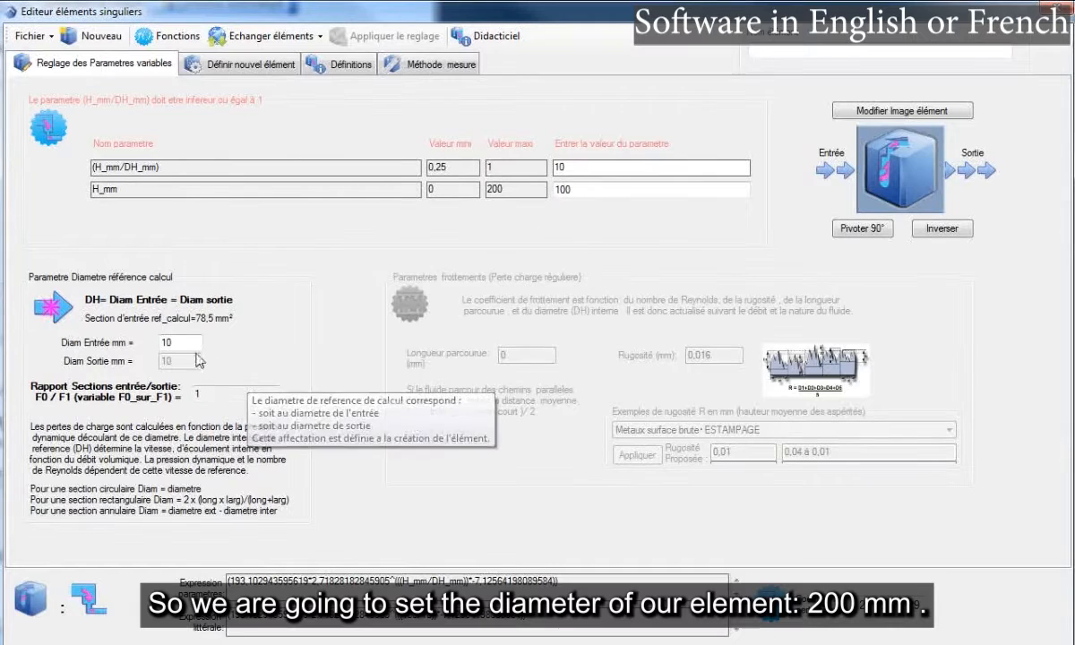
drag(180, 342, 107, 341)
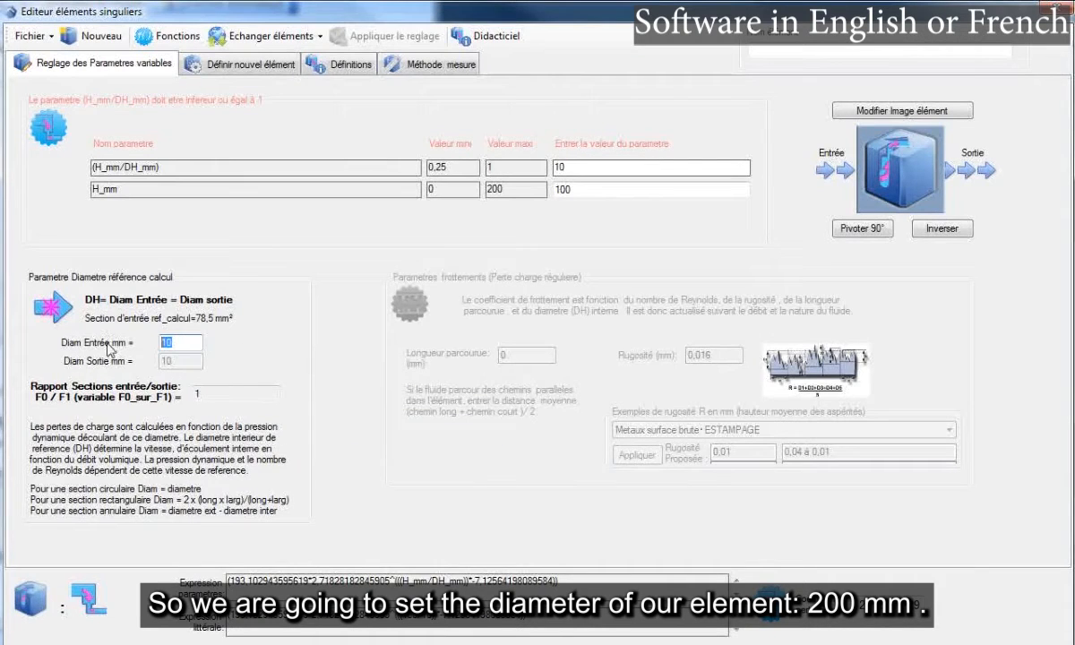
text(200)
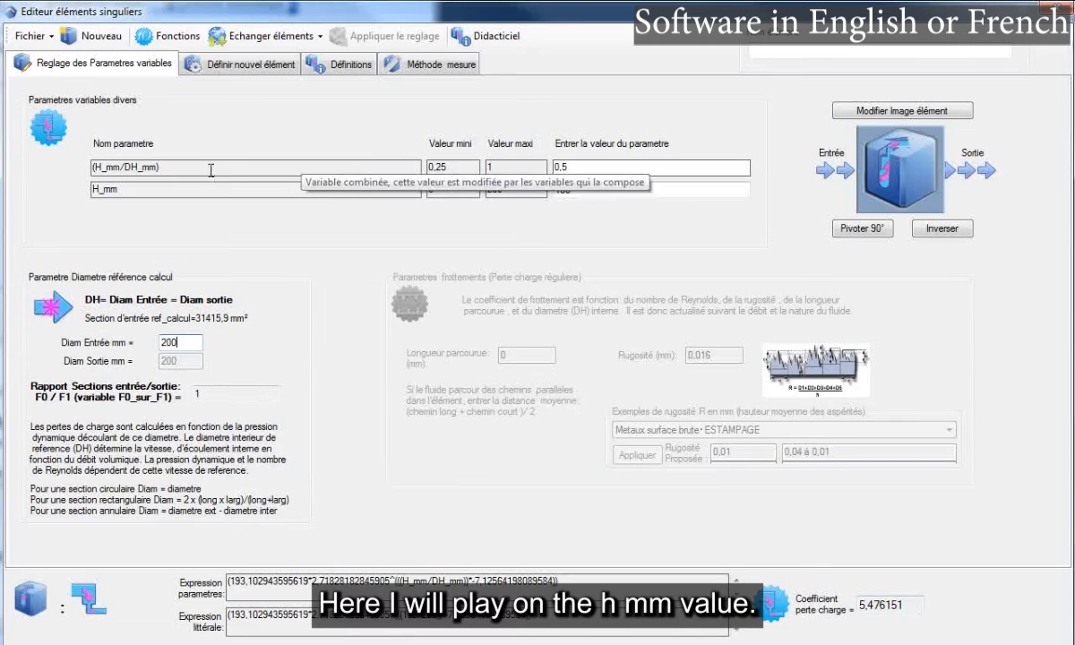
Set the valve opening parameter H_mm to 150 and check the pressure loss coefficient.
double_click(128, 190)
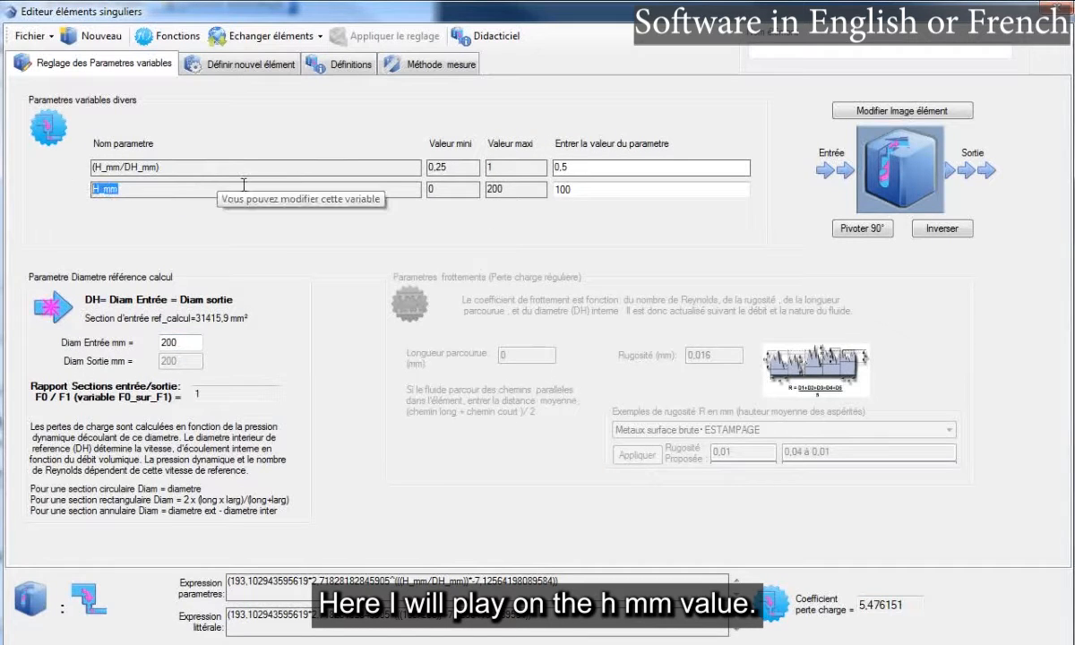
click(575, 188)
drag(576, 188, 550, 188)
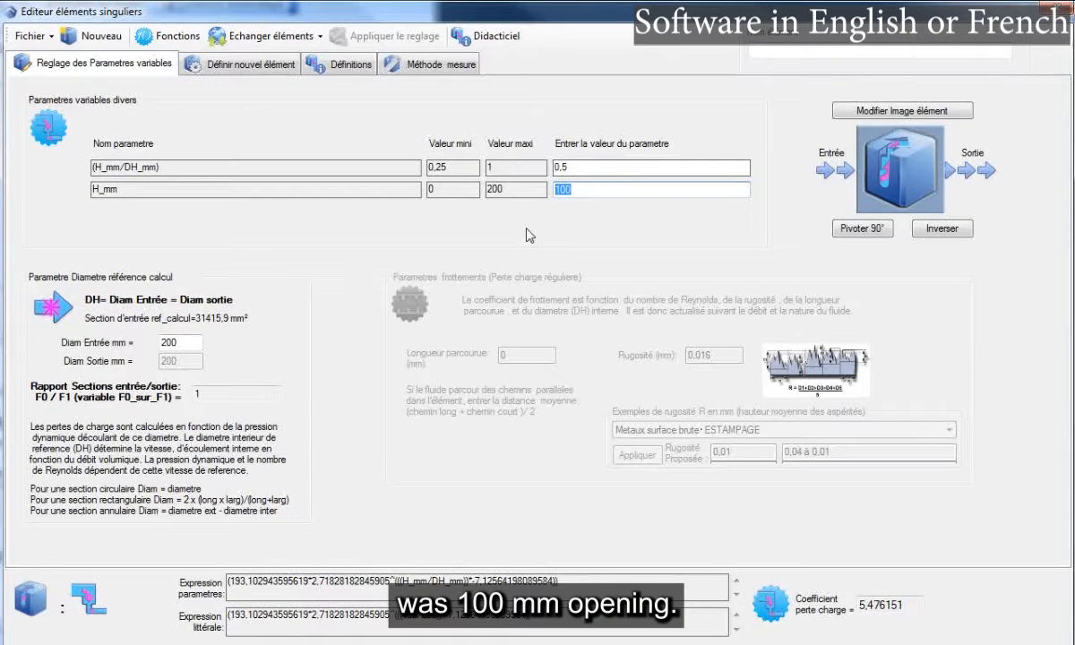
click(557, 189)
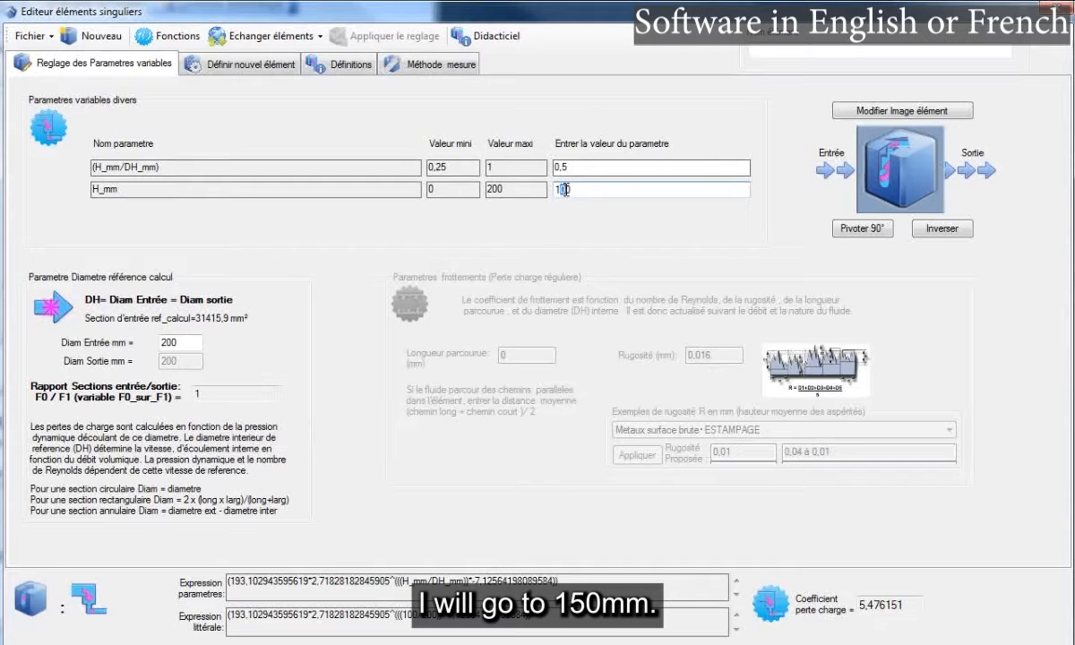
key(Delete)
text(5)
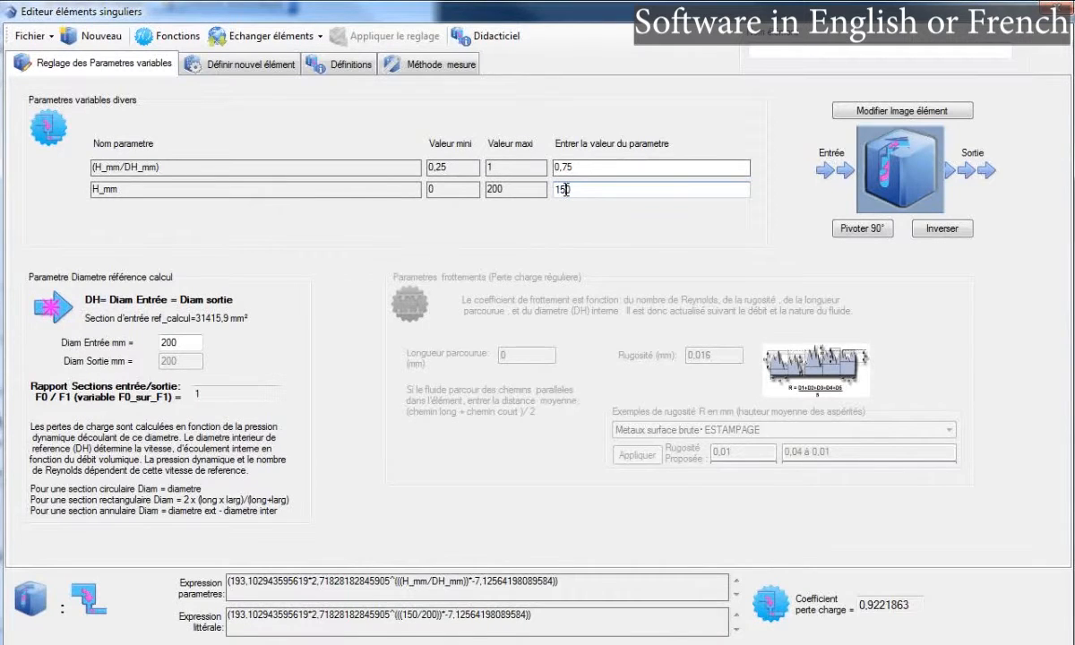
double_click(915, 606)
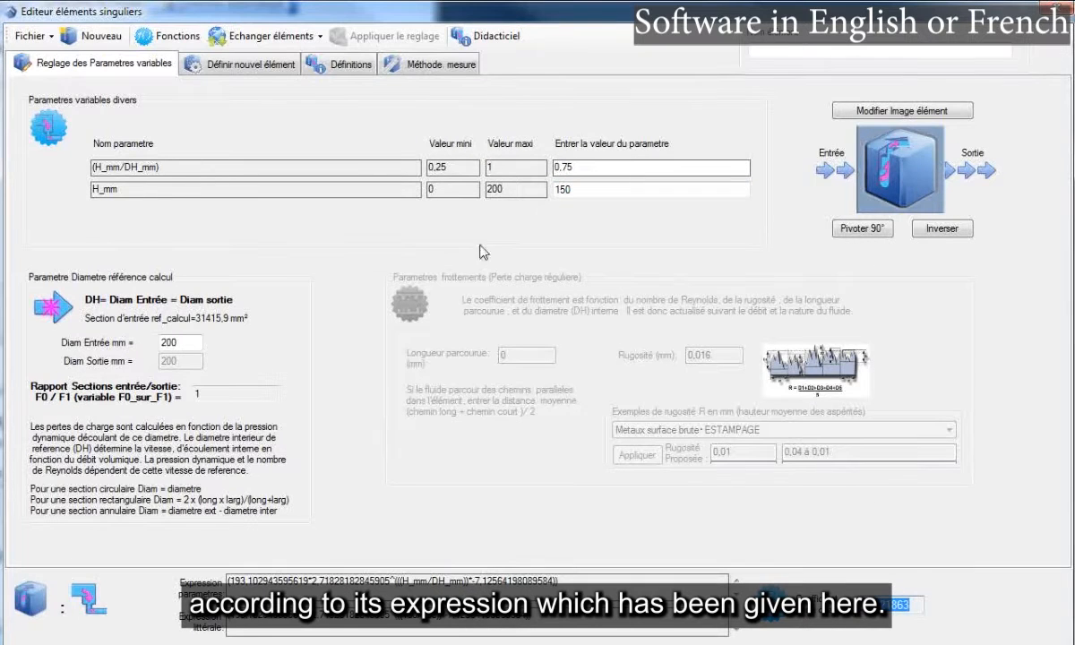
Review the element's function expression, set H_mm back to 100 and name the element Vanne_loudleau.
click(256, 68)
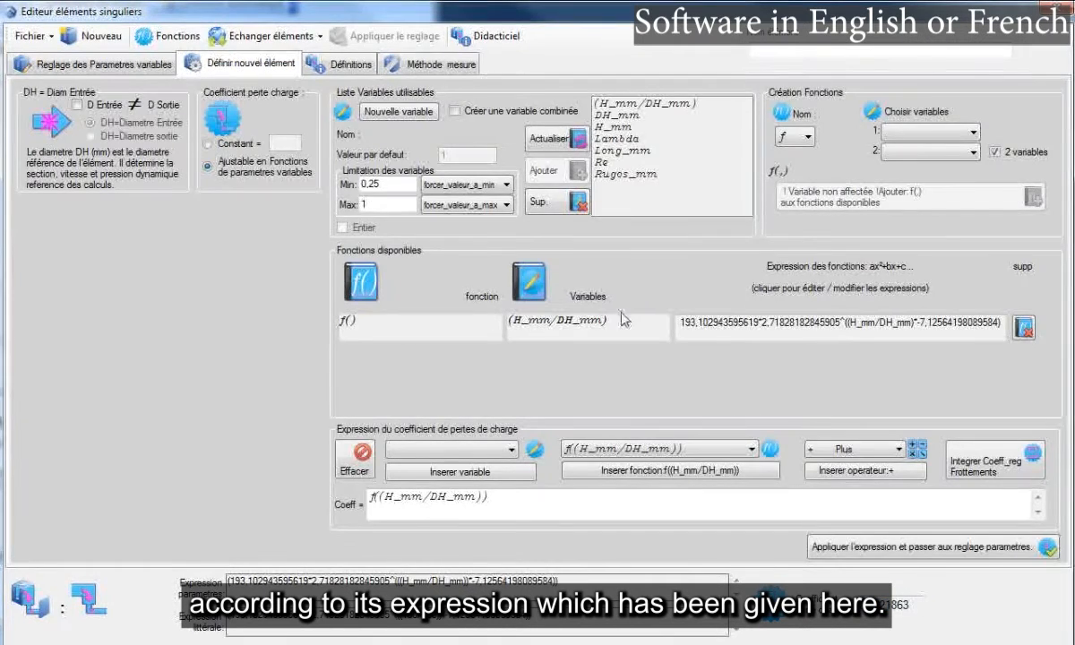
click(108, 66)
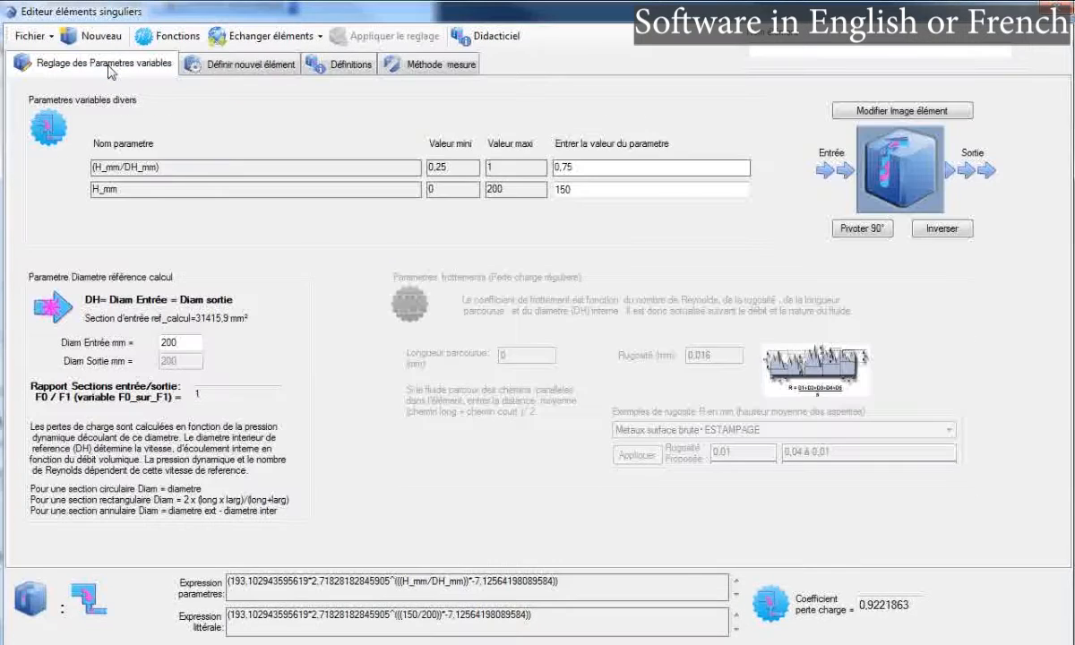
click(566, 188)
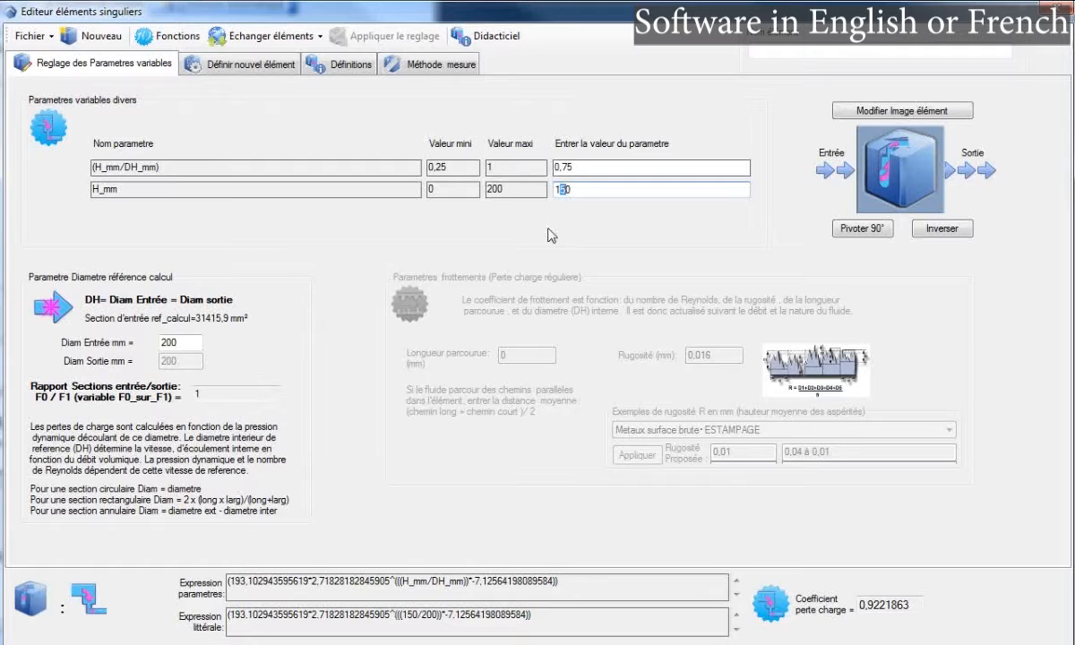
text(0)
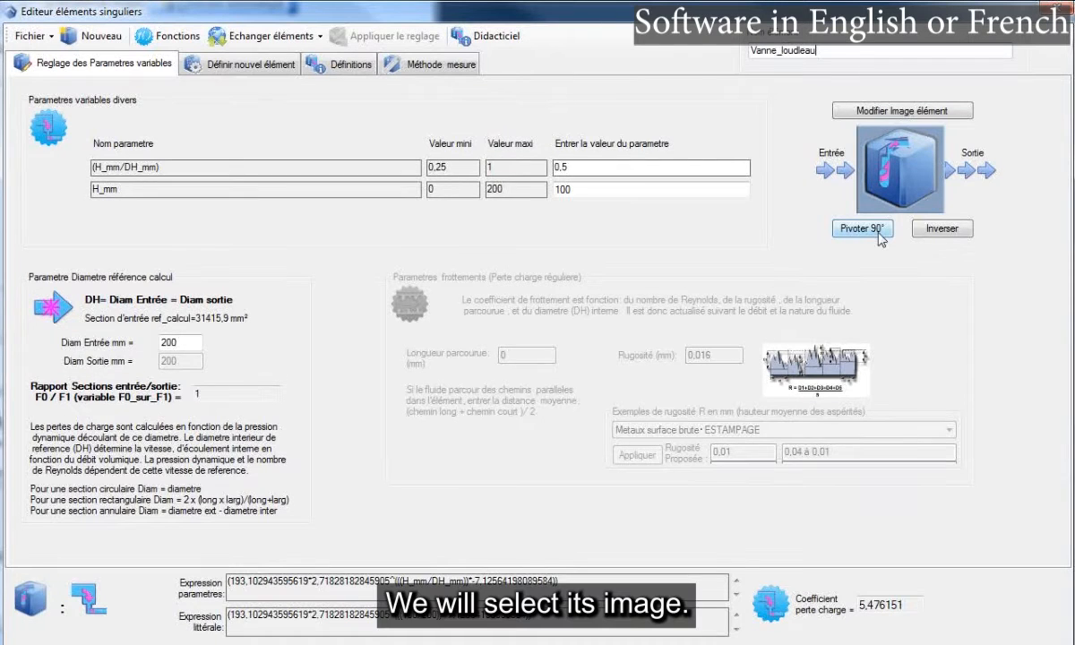
Replace the element's image with the valve drawing from the didacticiels folder.
click(927, 112)
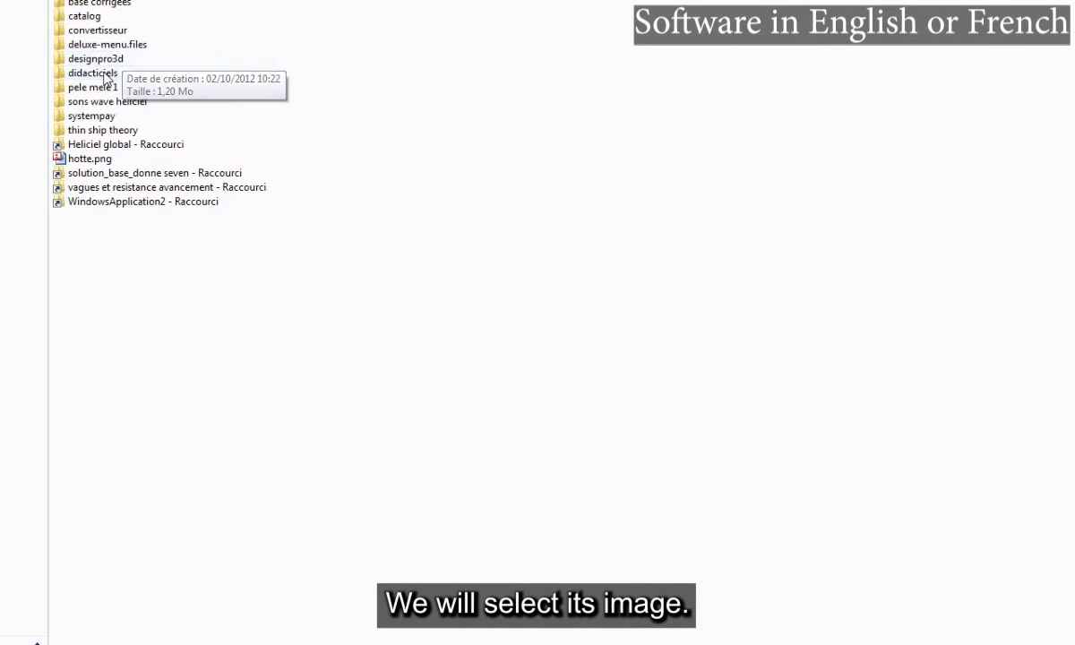
double_click(102, 76)
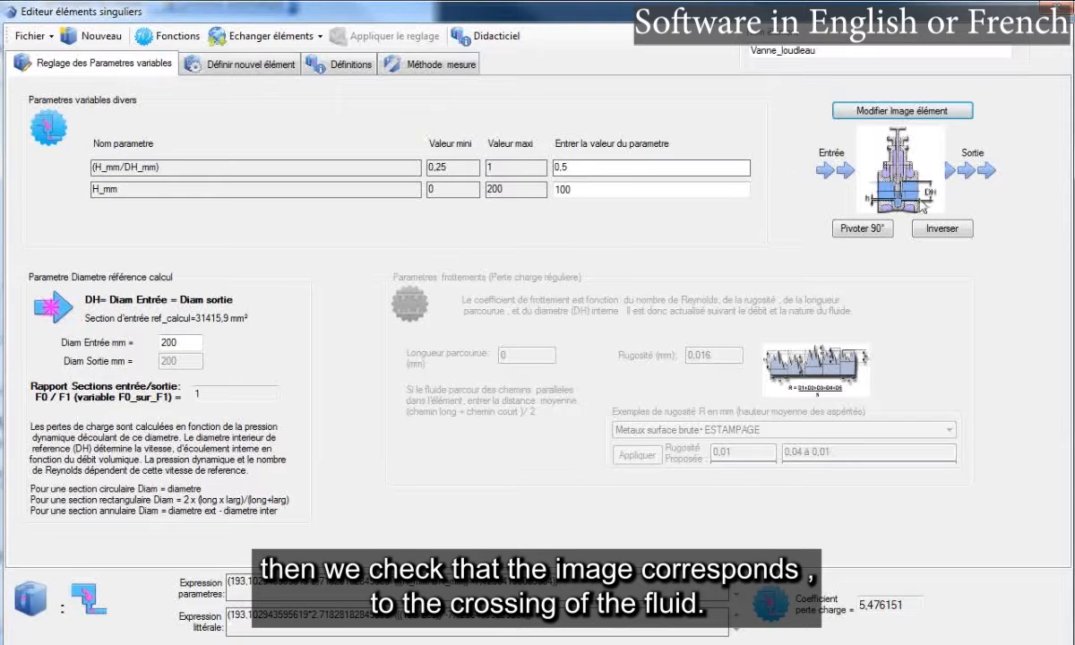
Try rotating the element's image through a full turn in 90° increments.
click(873, 230)
click(875, 231)
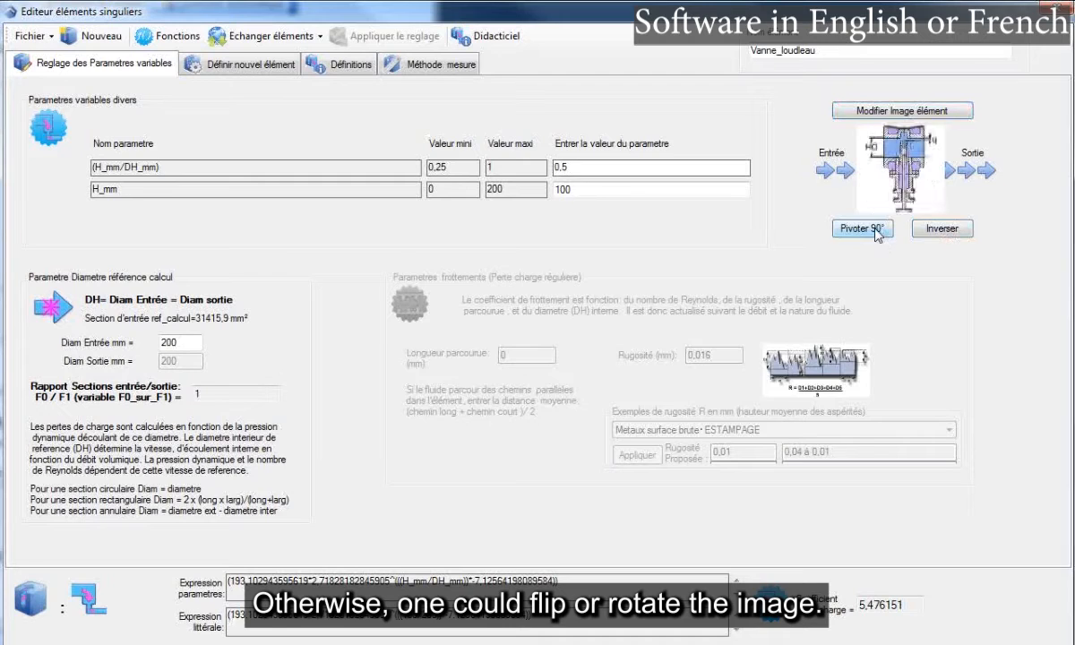
click(875, 230)
click(875, 230)
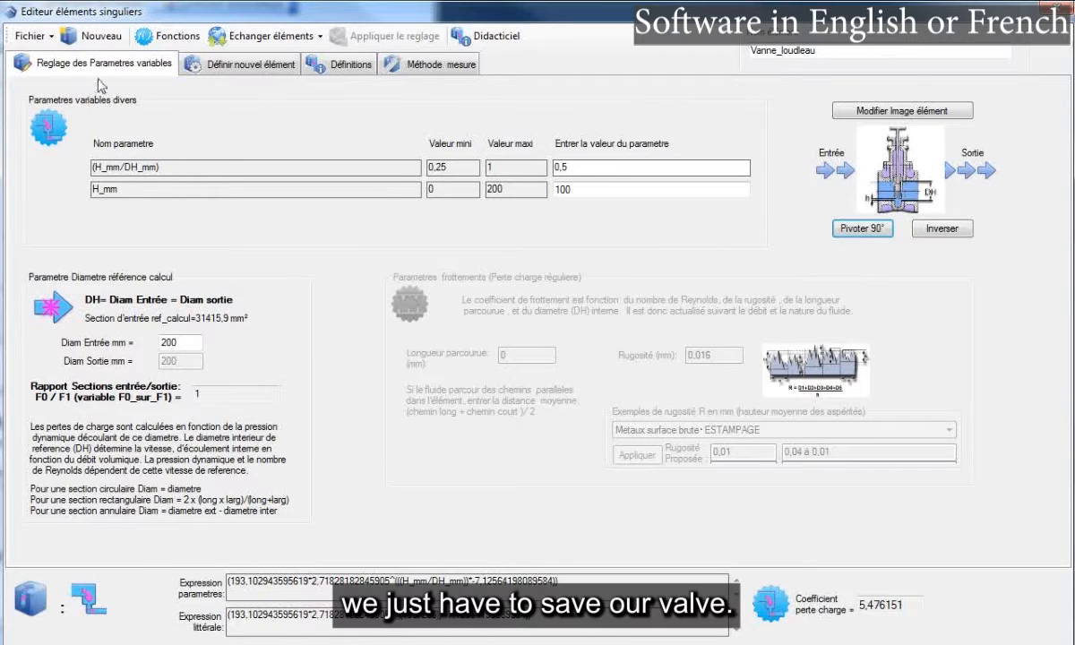
Save the Vanne_loudleau element to the singular elements library.
click(45, 38)
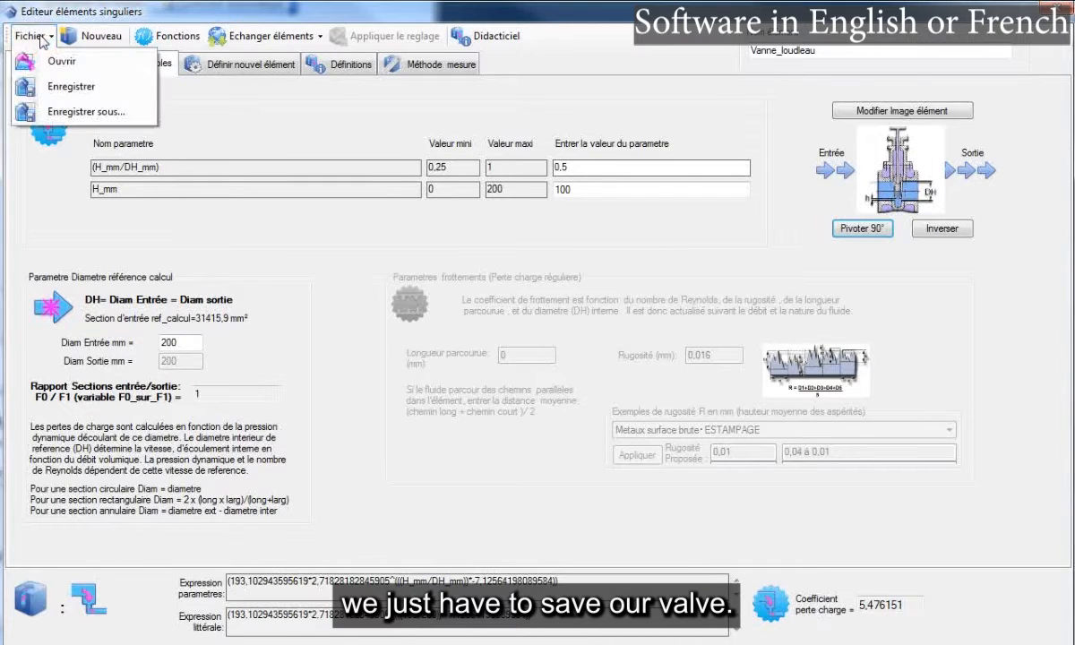
click(66, 90)
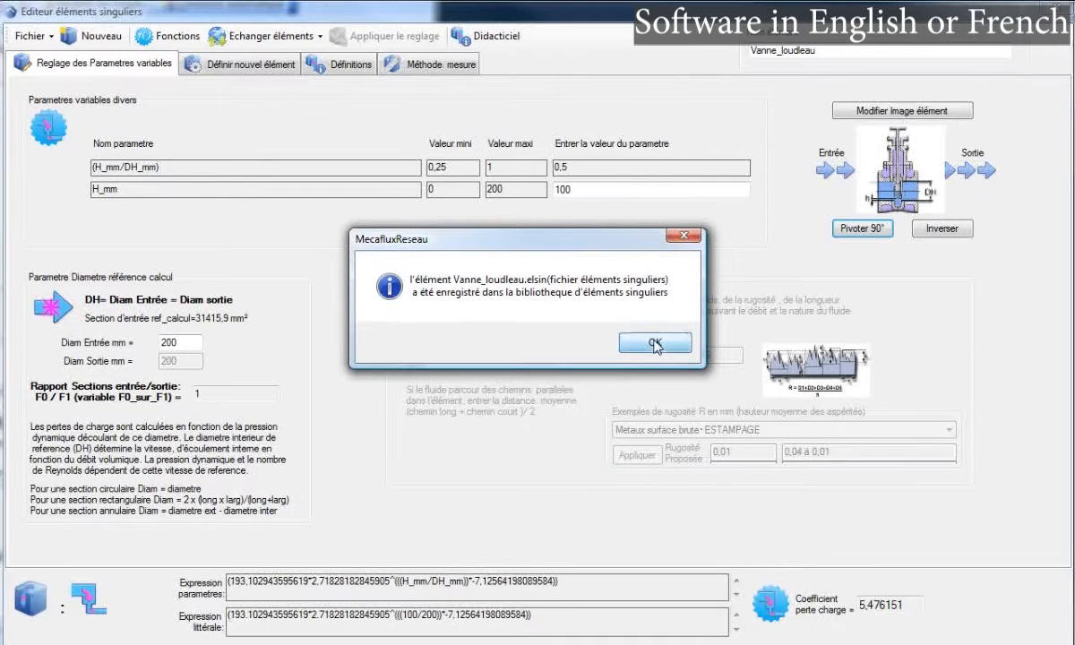
click(653, 344)
Review the element's definition alongside the published Loudleau valve diagram and coefficient table.
click(254, 72)
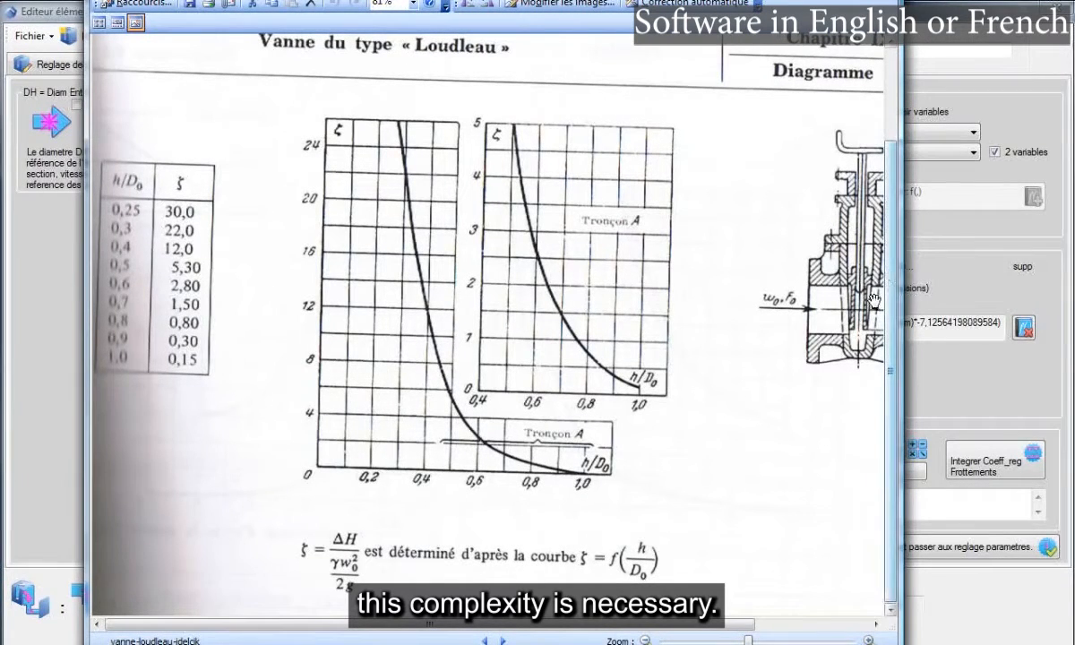
mouse_move(674, 627)
mouse_down()
mouse_move(725, 627)
mouse_move(674, 629)
mouse_up()
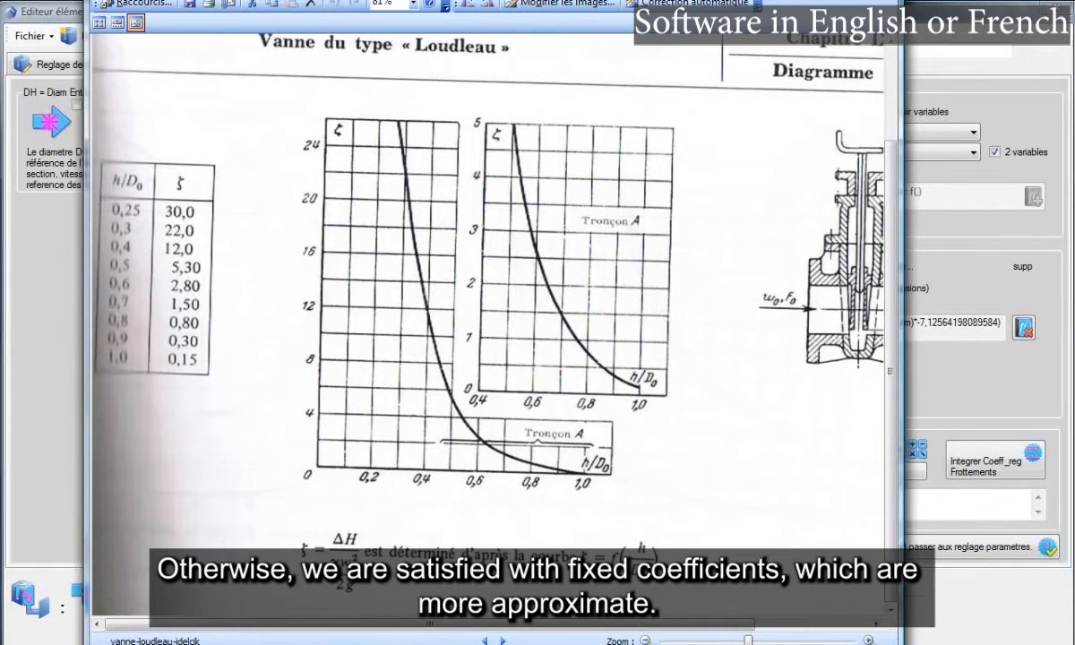
drag(492, 1, 475, 0)
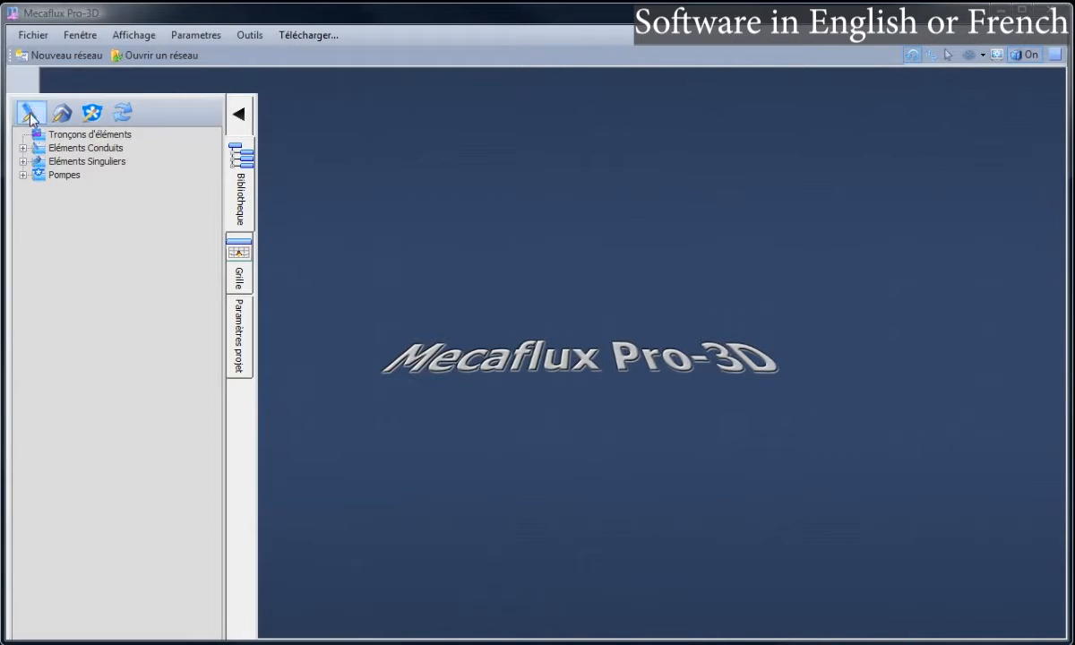
Start a network in Mecaflux Pro-3D by placing the library conduit D_200_mm_Rugos_0_19_mm with a length of 1 m and validate it.
click(23, 149)
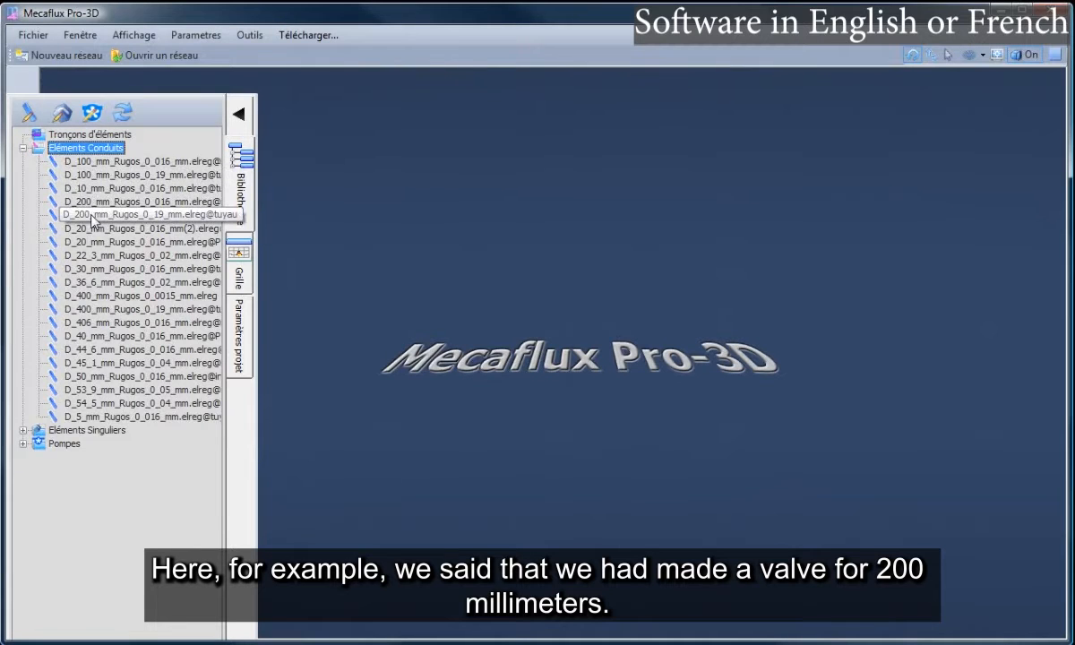
drag(89, 214, 614, 325)
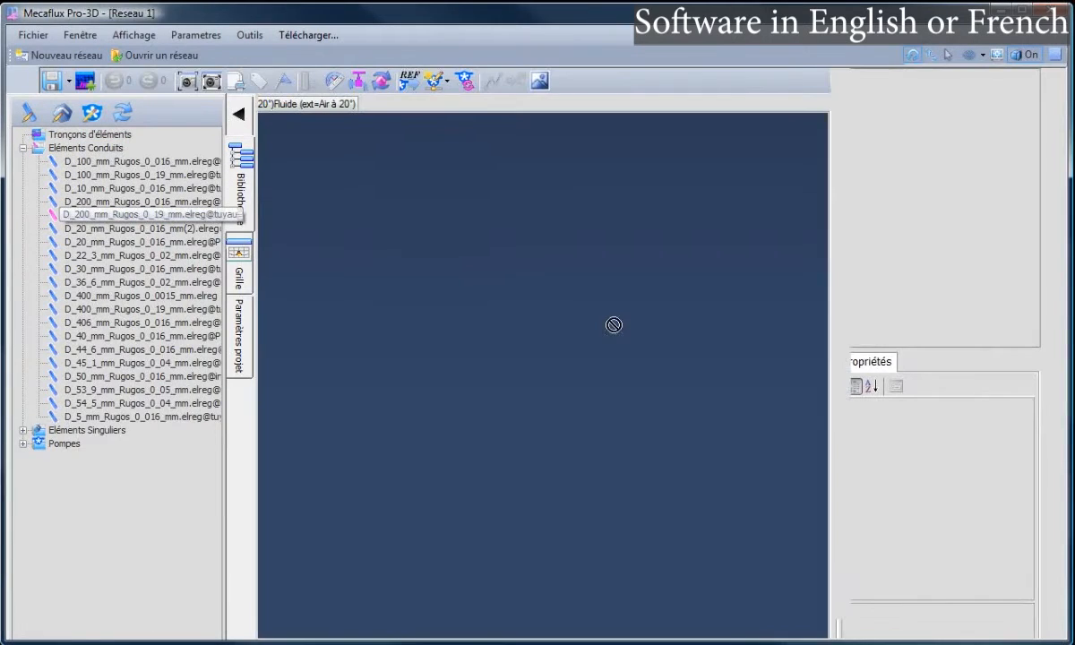
drag(641, 349, 643, 352)
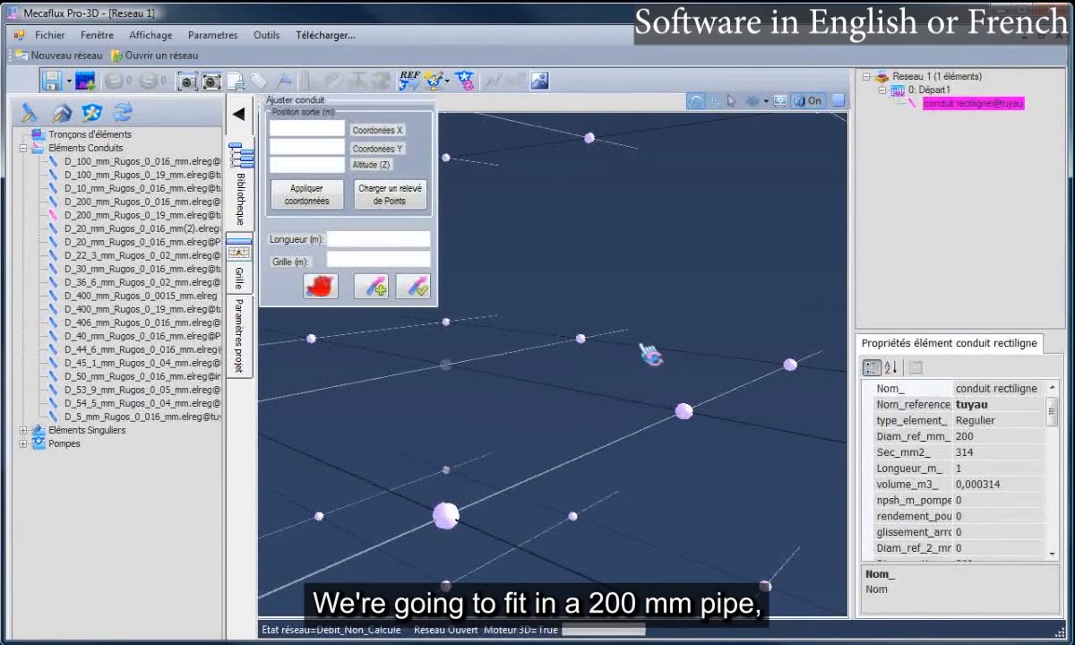
click(577, 376)
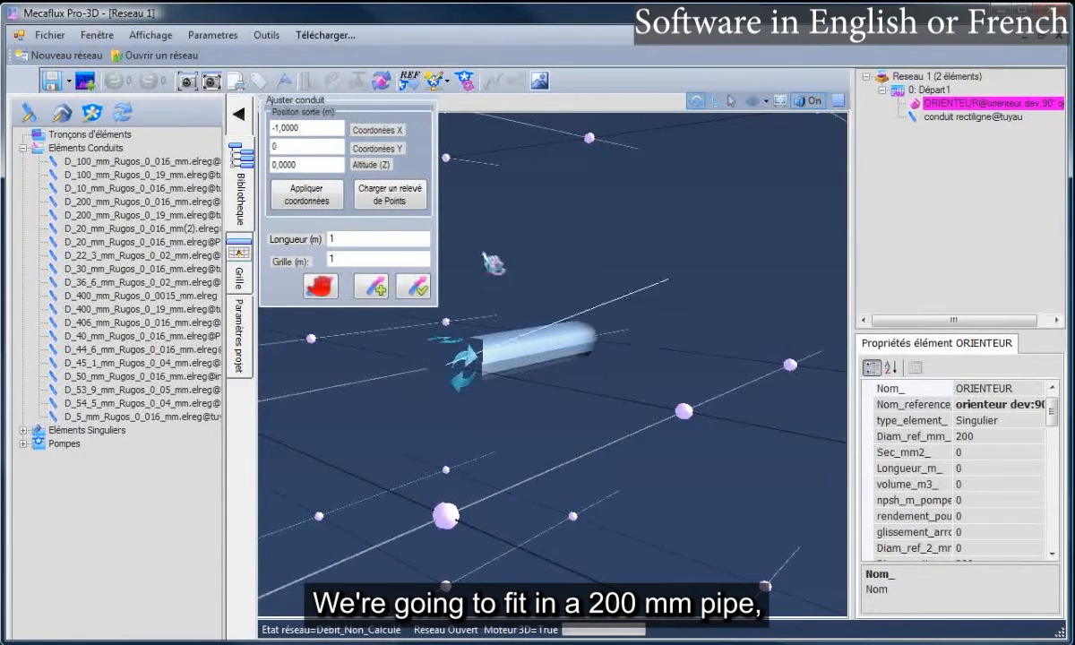
click(413, 287)
drag(570, 430, 531, 428)
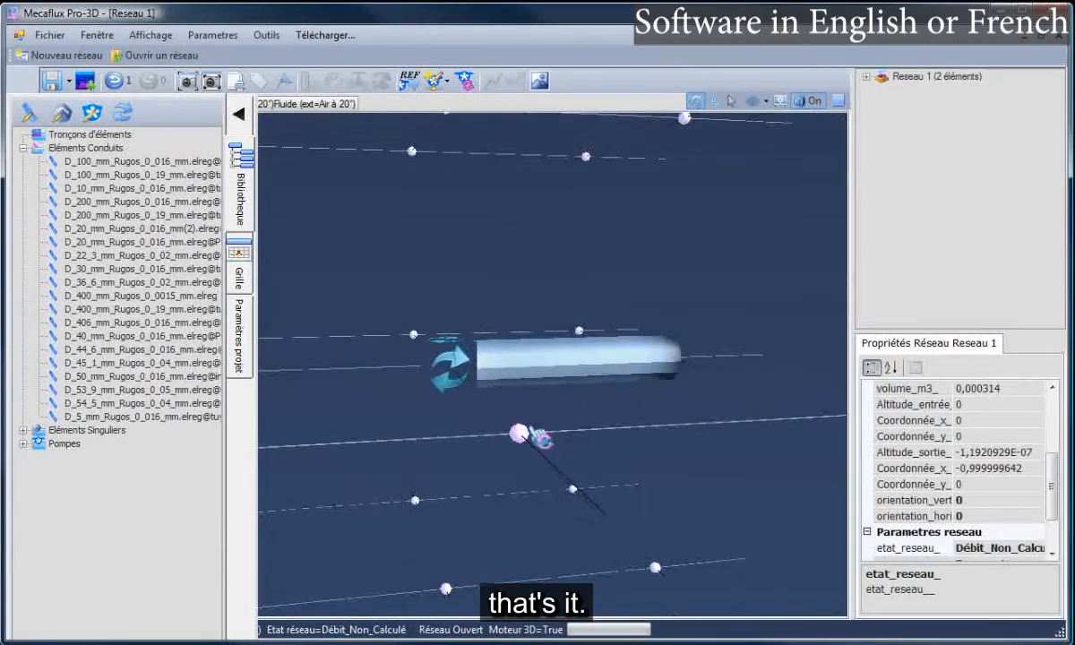
Attach the Vanne_loudleau element from the singular elements library to the end of the 200 mm straight conduit and validate its placement.
click(624, 361)
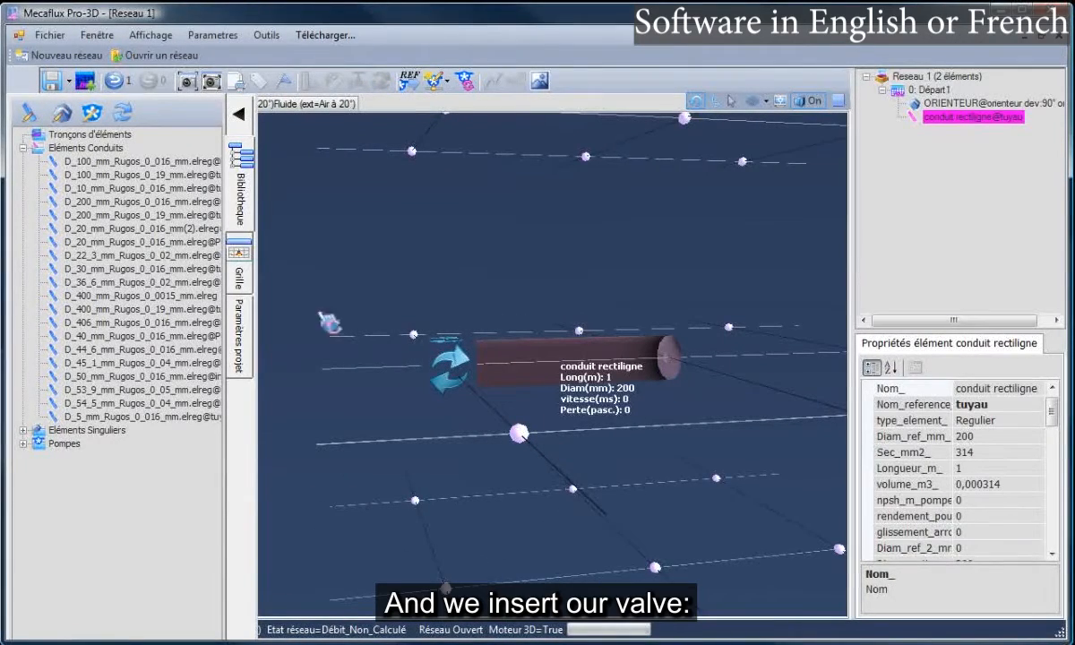
click(668, 313)
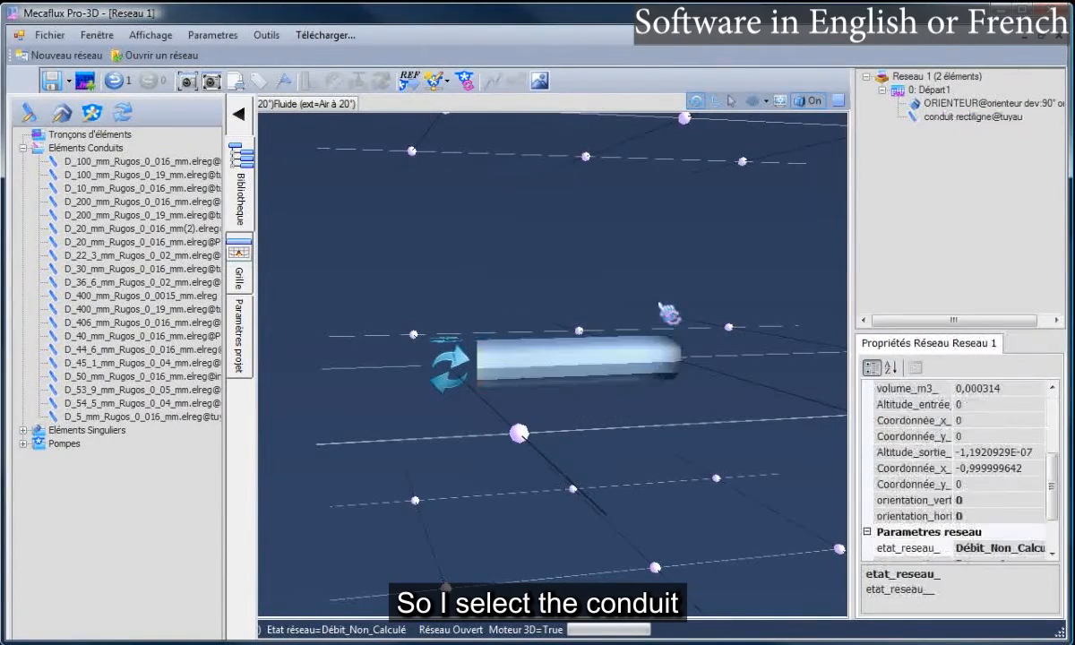
click(620, 348)
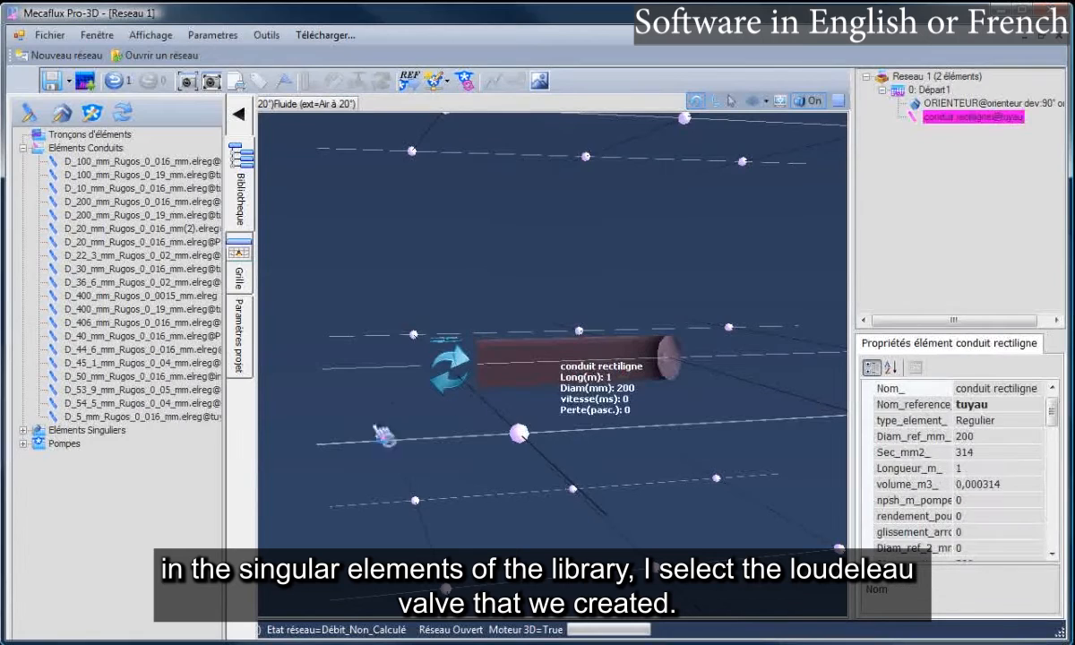
click(22, 431)
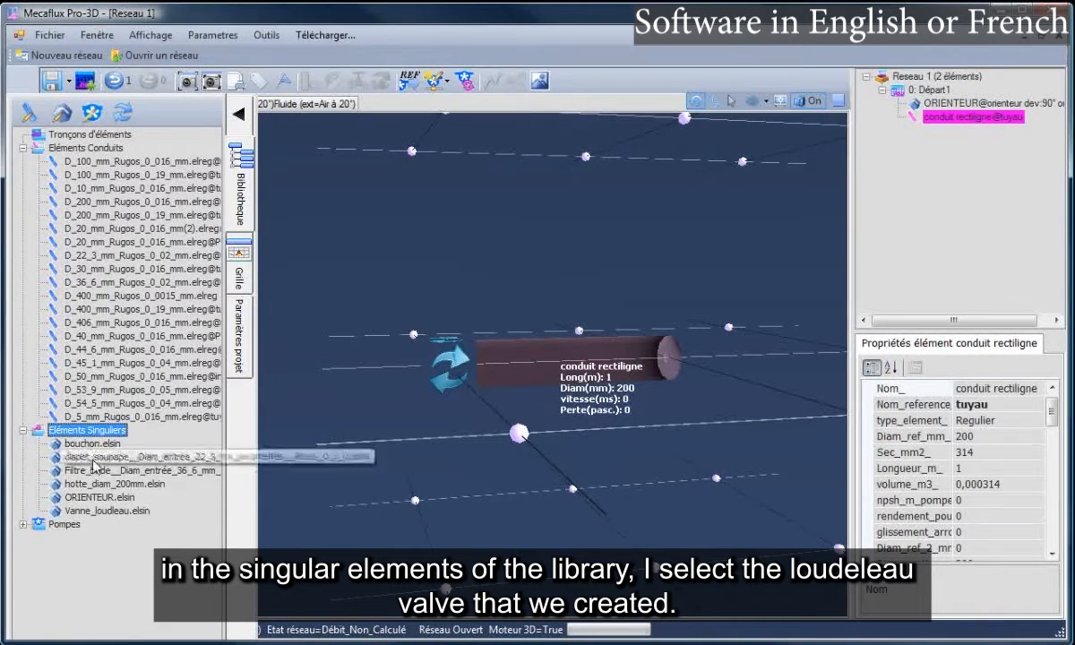
click(101, 512)
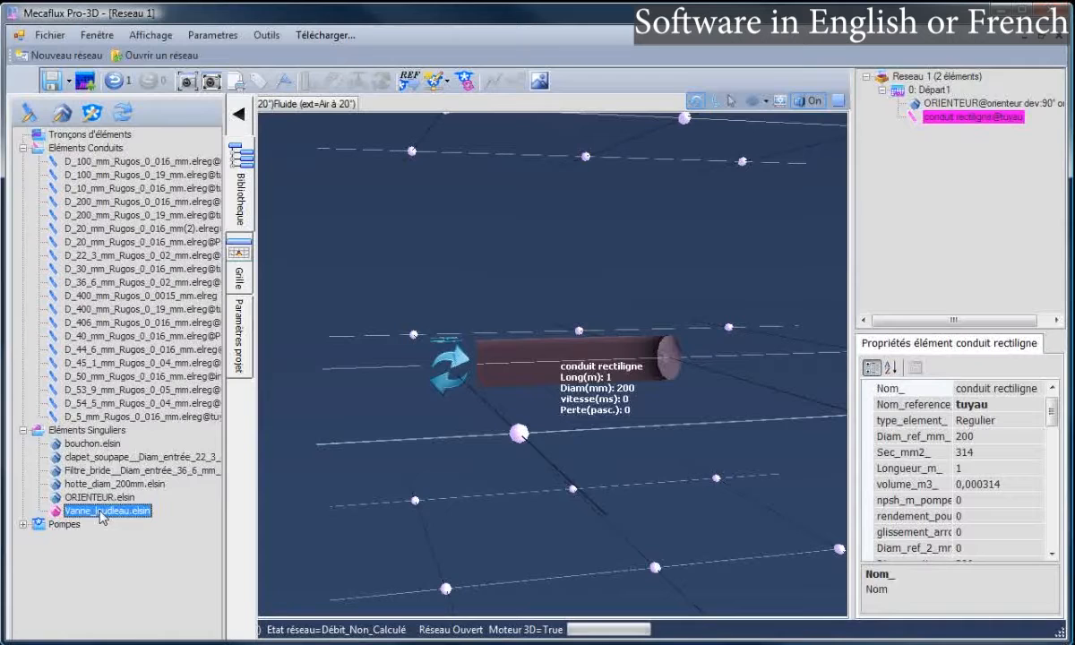
drag(101, 516, 414, 524)
drag(778, 371, 670, 342)
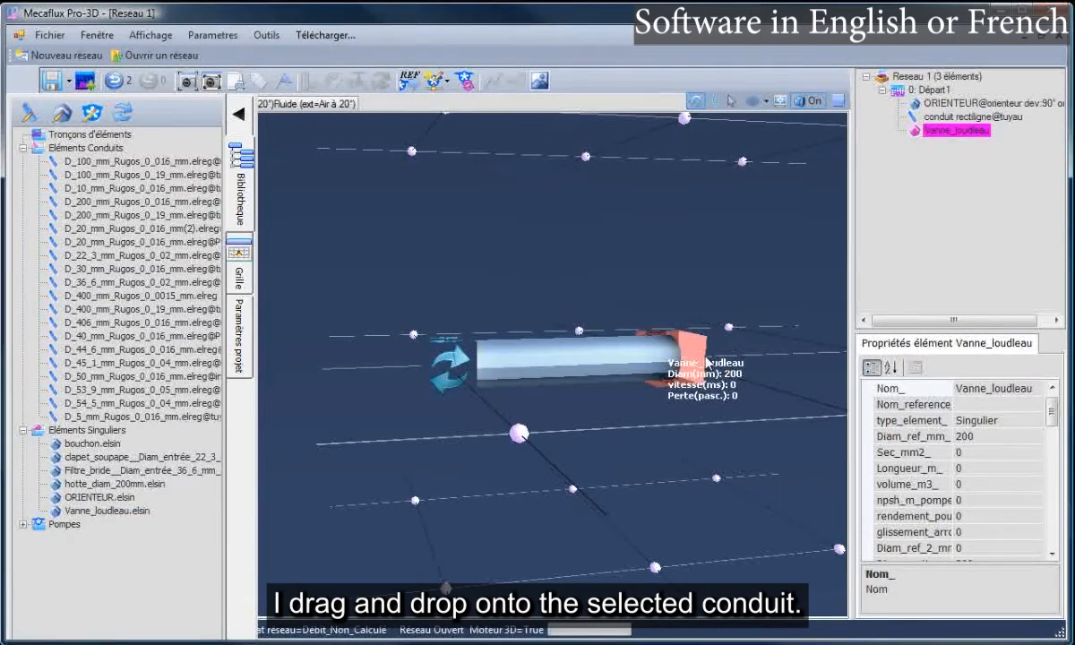
click(705, 427)
drag(705, 427, 642, 408)
drag(736, 398, 742, 422)
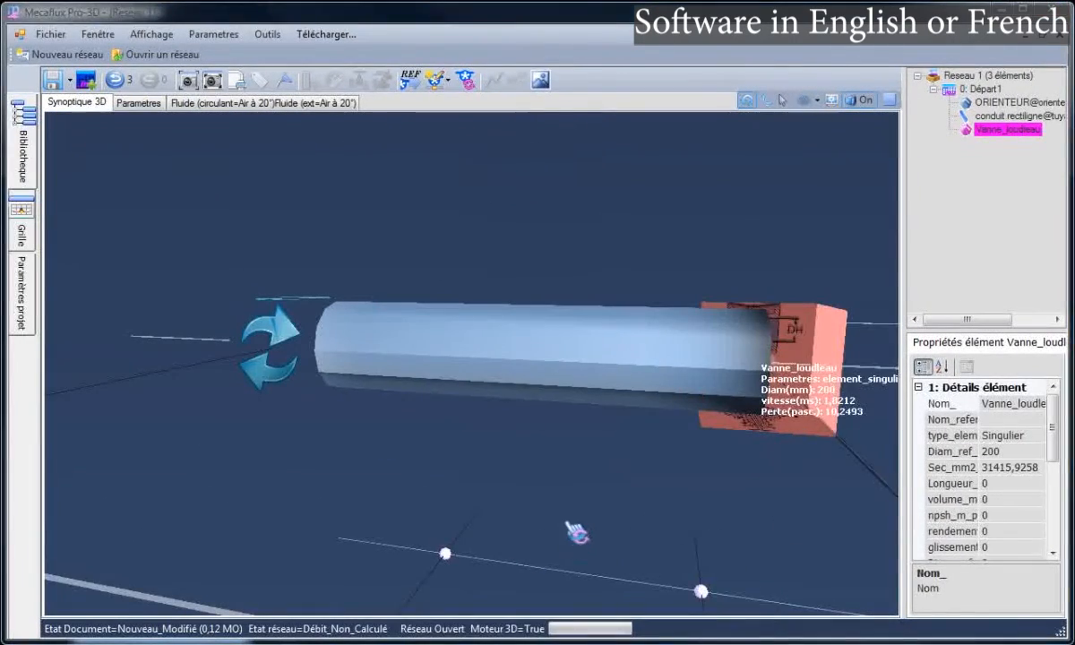
click(566, 526)
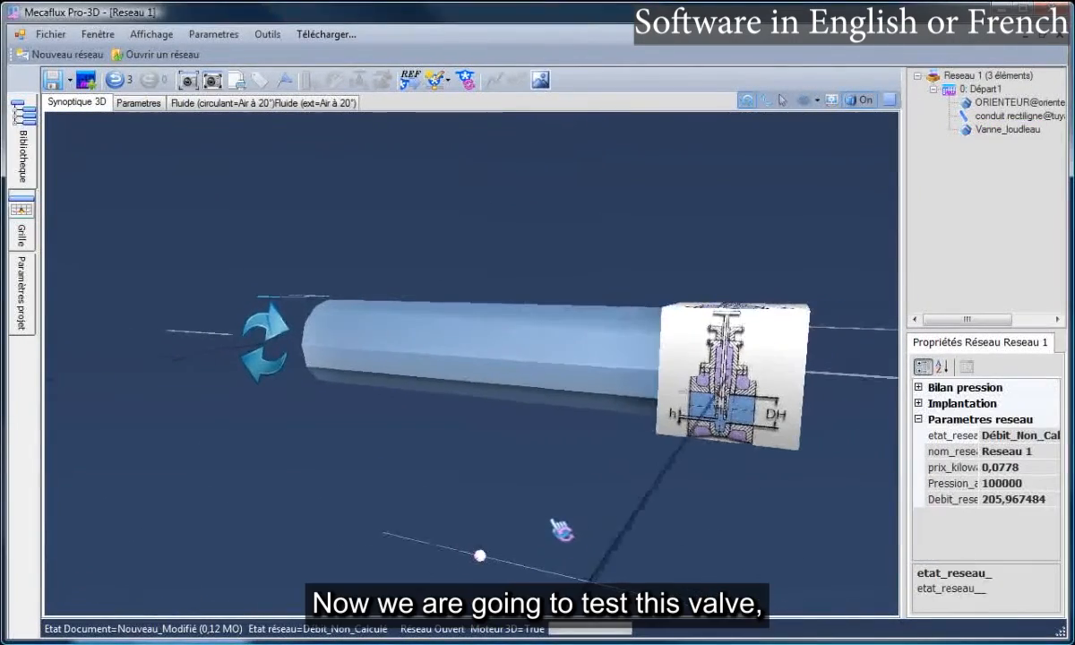
drag(561, 530, 614, 542)
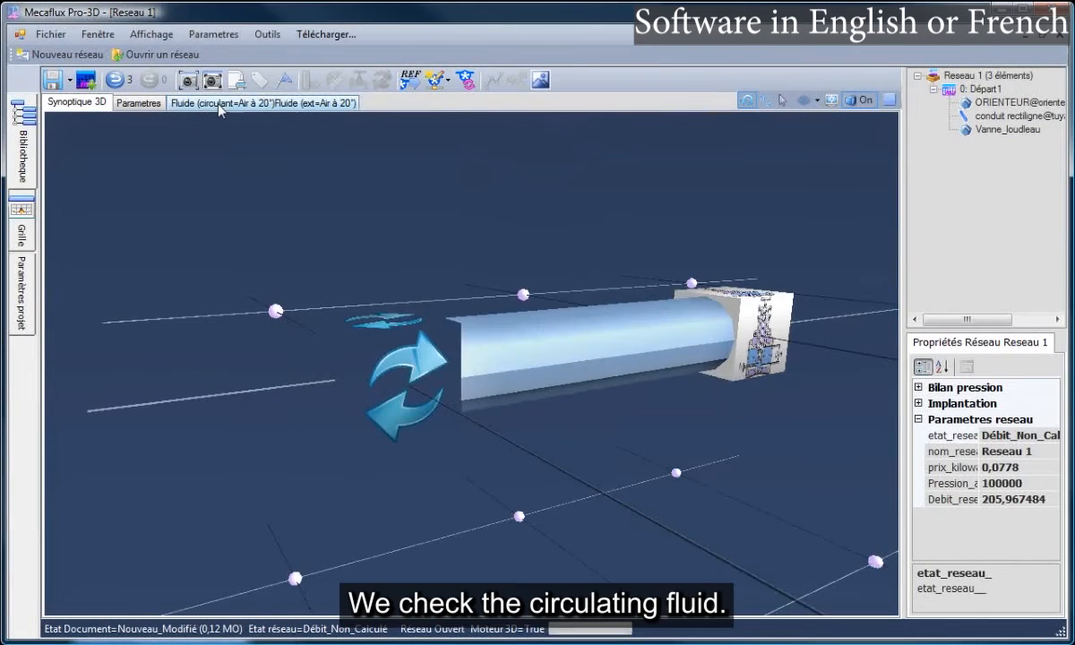
Set the network's circulating fluid to water (eau H2O) at 10 °C and return to the 3D synoptic view.
click(221, 106)
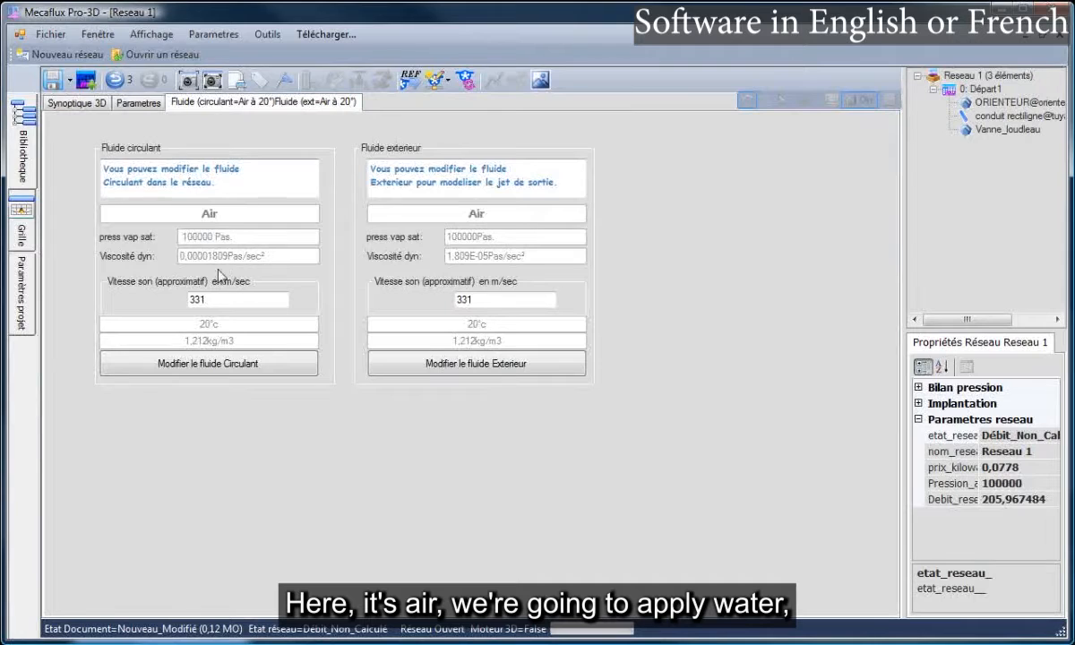
click(202, 372)
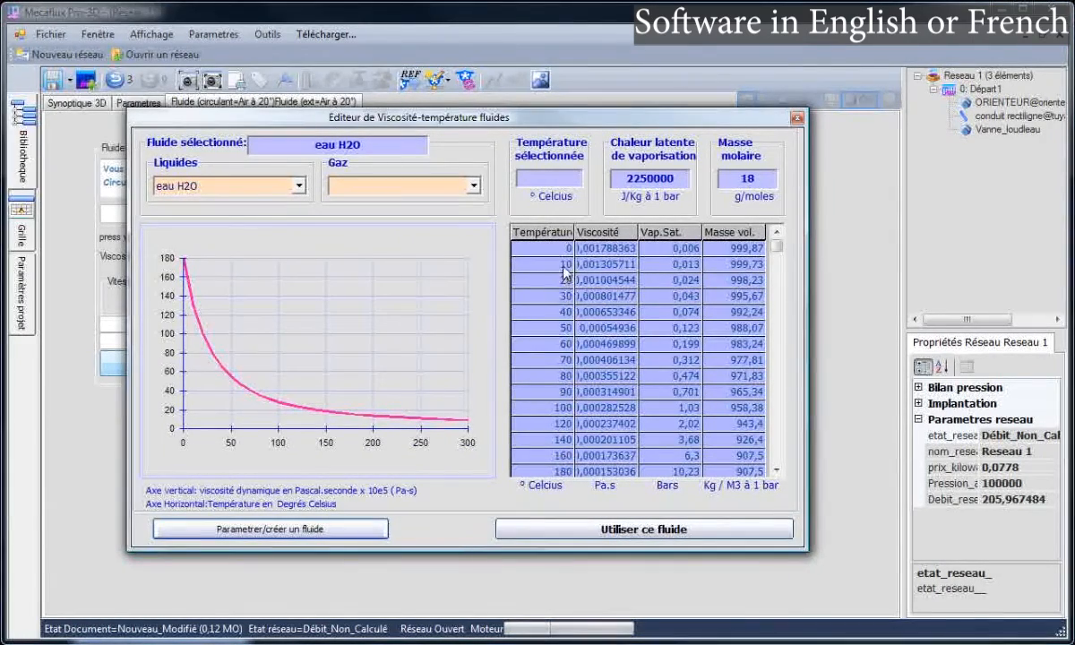
click(533, 264)
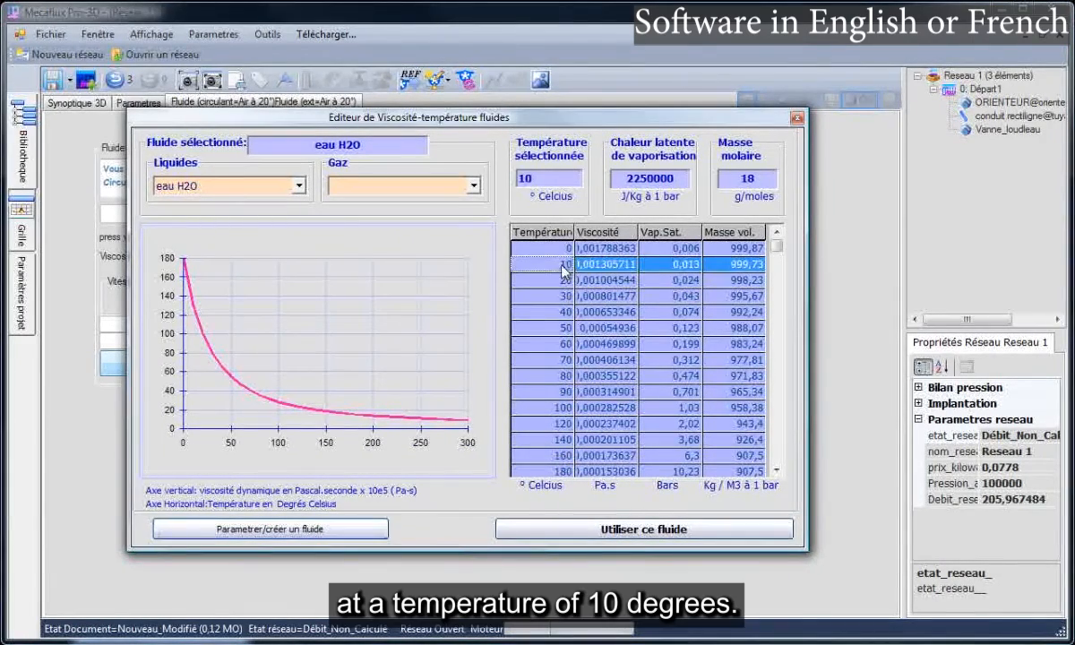
click(600, 532)
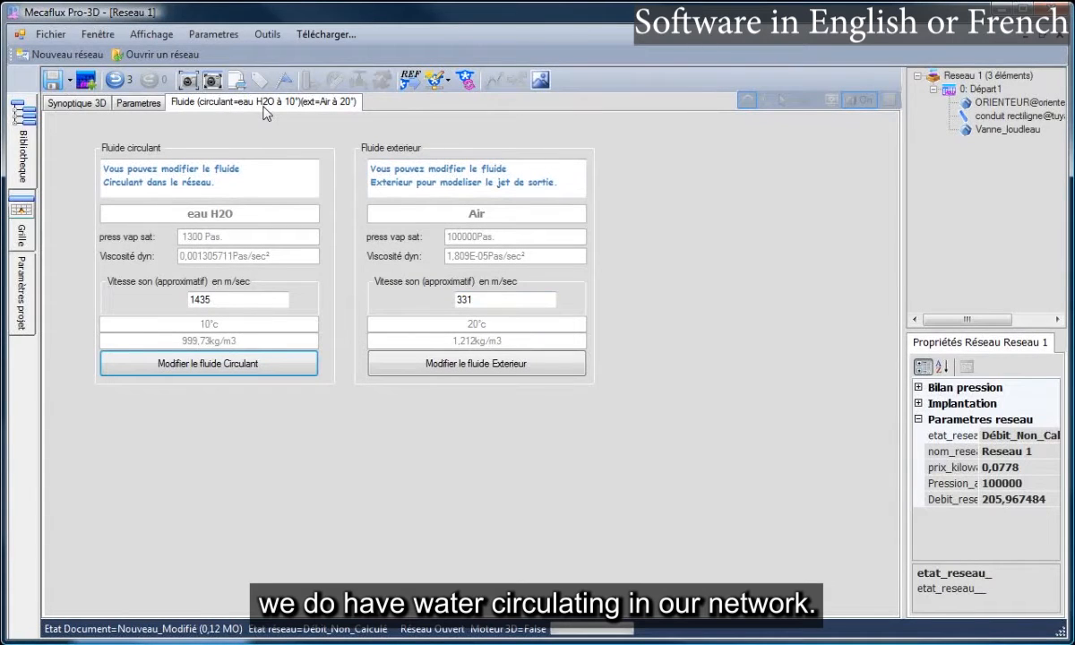
click(139, 103)
click(97, 104)
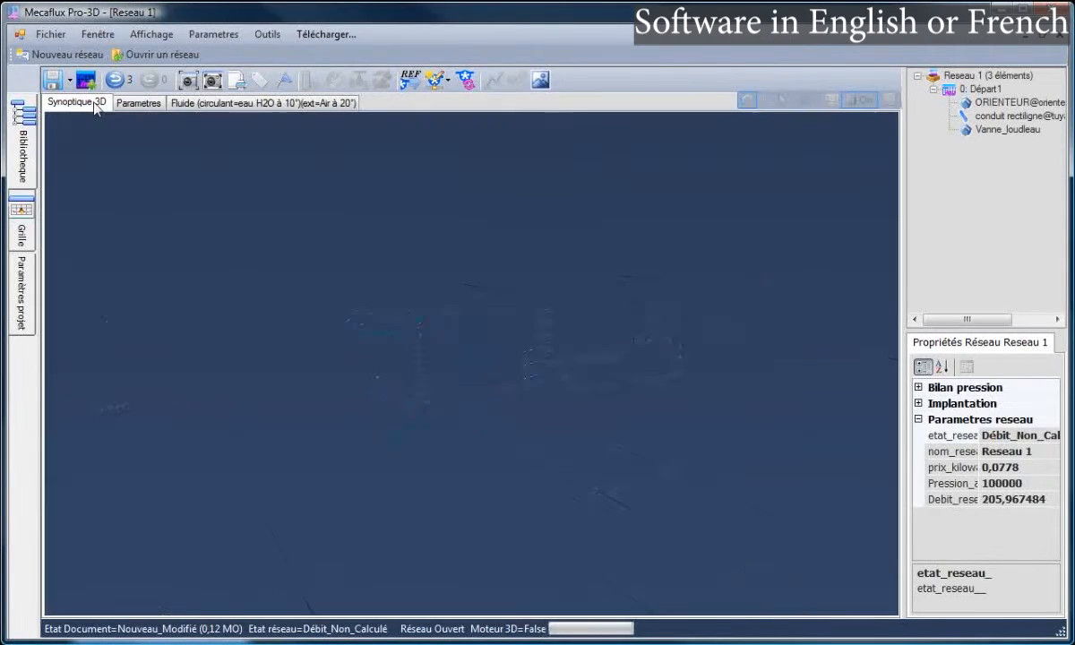
Create a theoretical generator producing a flow rate of 200 m3/h in the network and acknowledge the calculated result.
drag(568, 431, 522, 433)
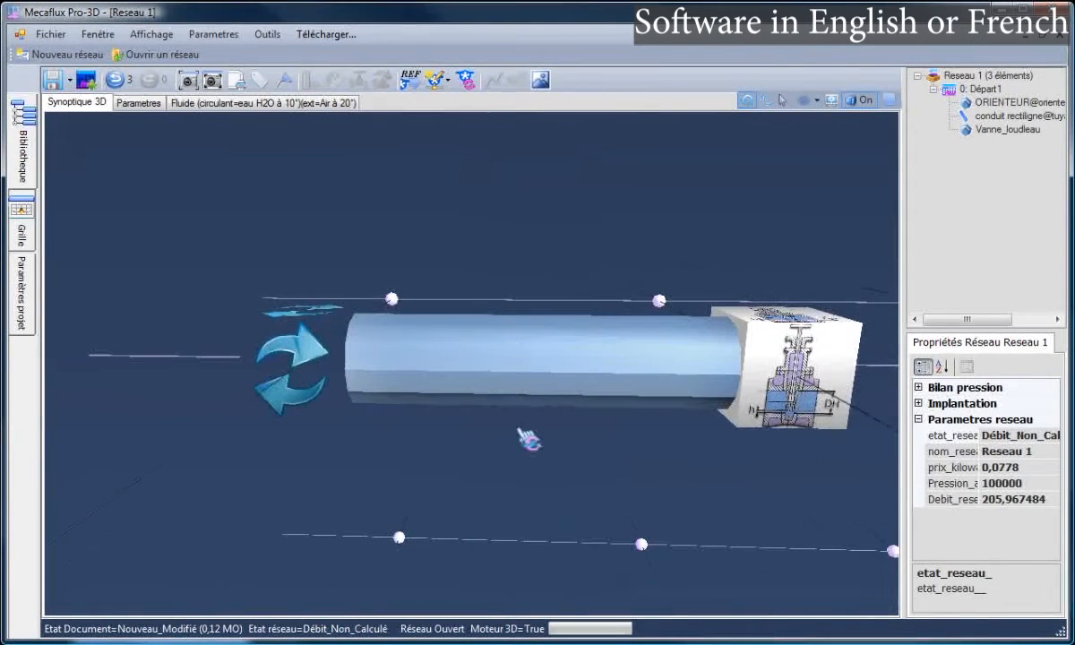
click(437, 82)
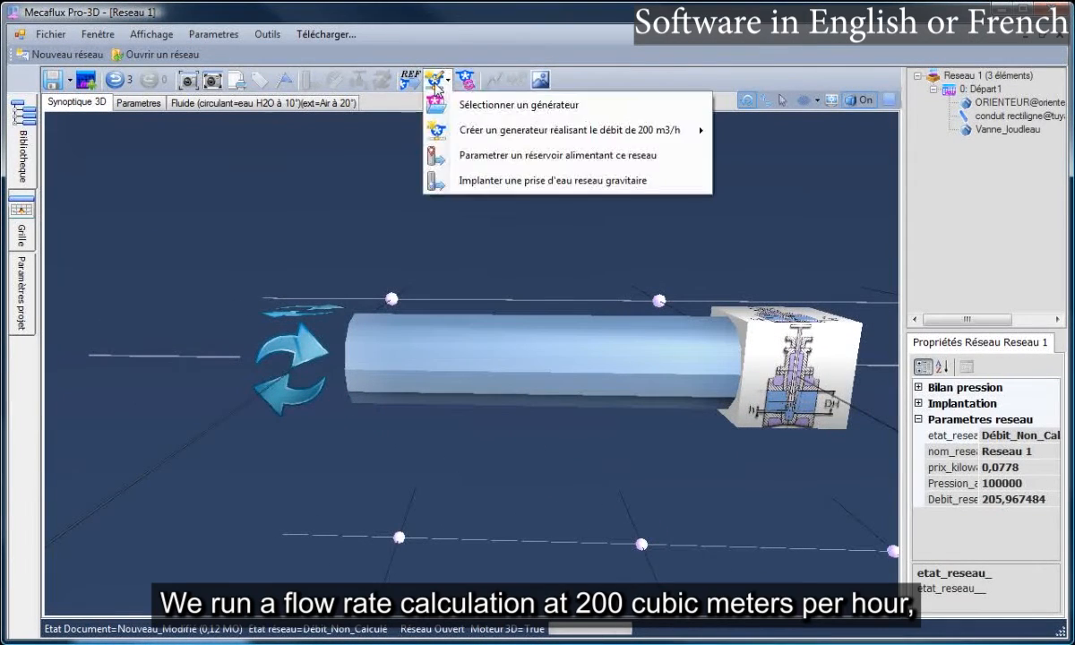
mouse_move(484, 143)
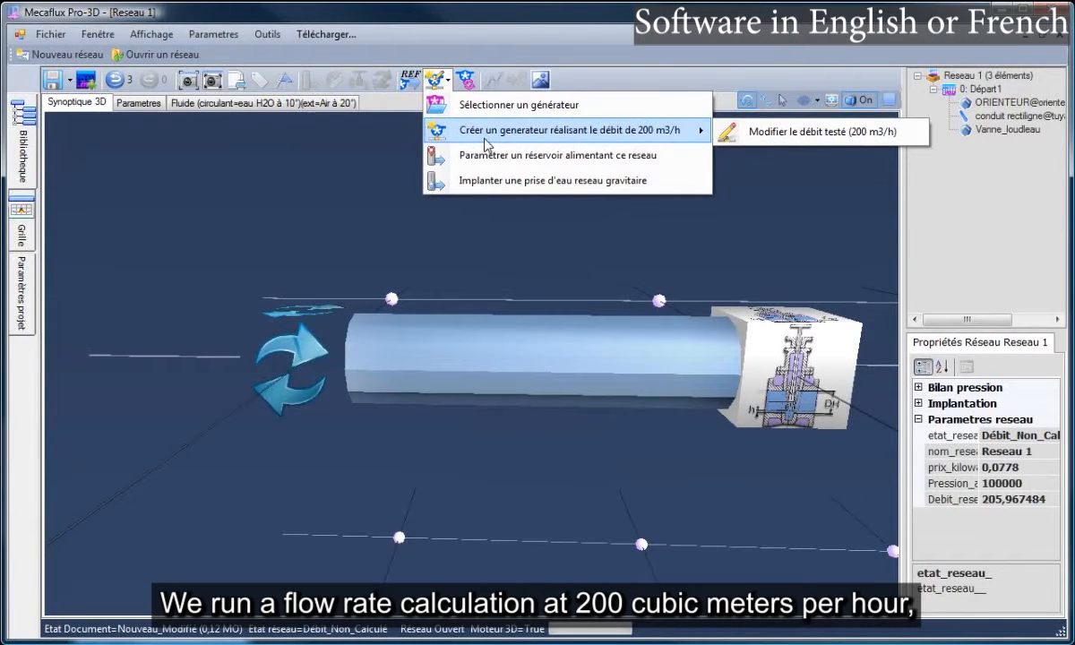
click(556, 133)
click(550, 177)
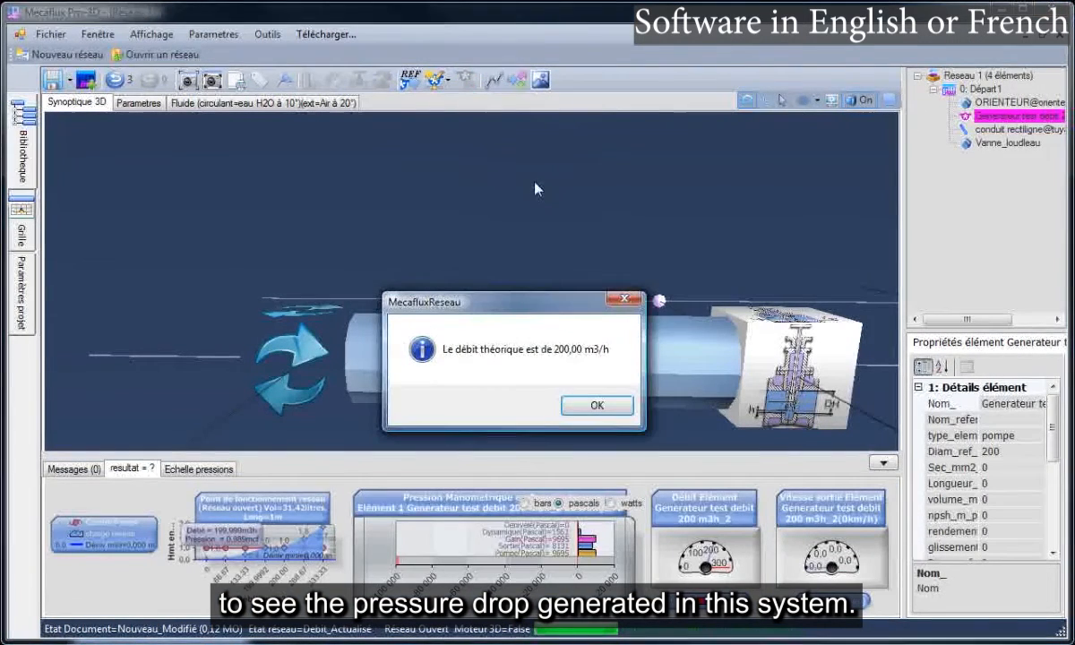
click(591, 402)
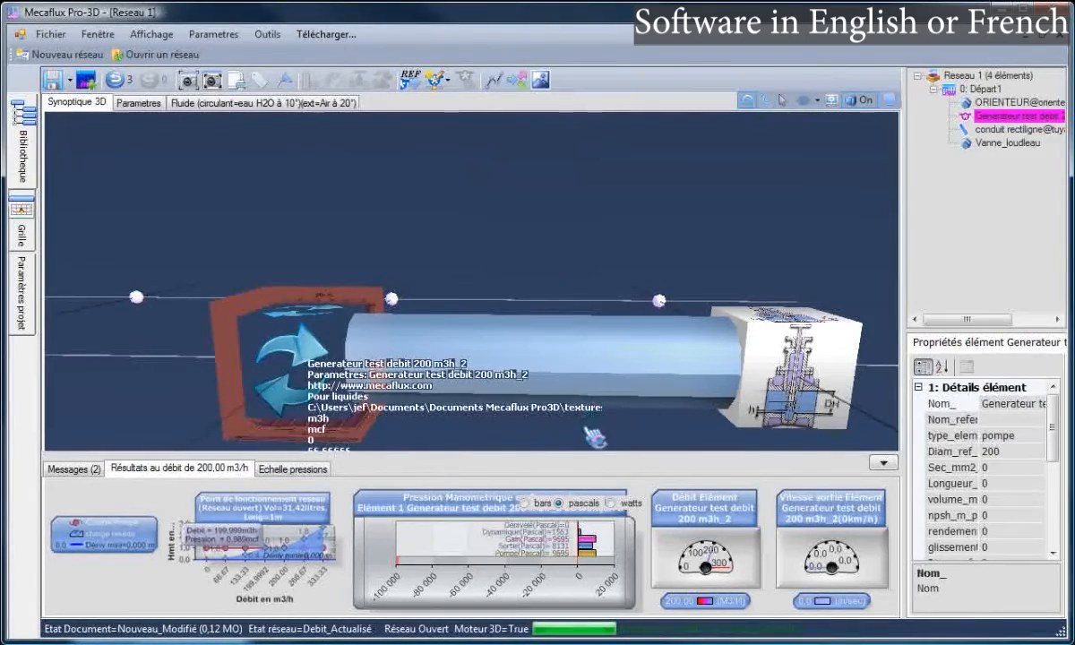
drag(647, 434, 616, 421)
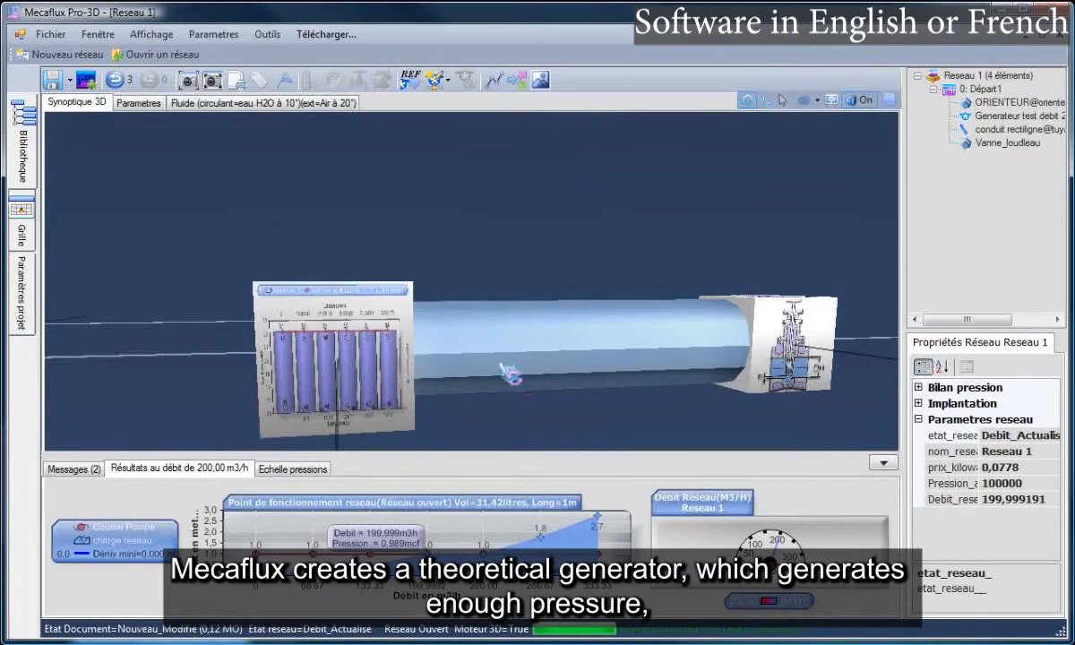
mouse_move(542, 407)
mouse_down()
mouse_move(511, 390)
mouse_move(548, 412)
mouse_up()
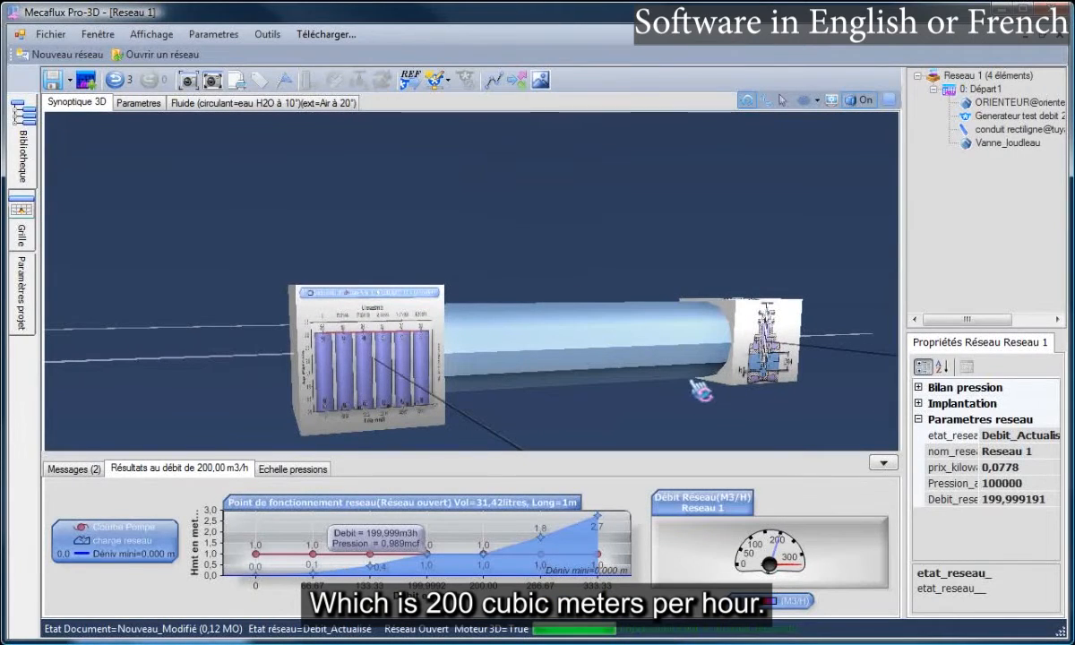
Show the pressure scale and colour the network elements by pressure to examine the distribution from generator to outlet.
click(295, 471)
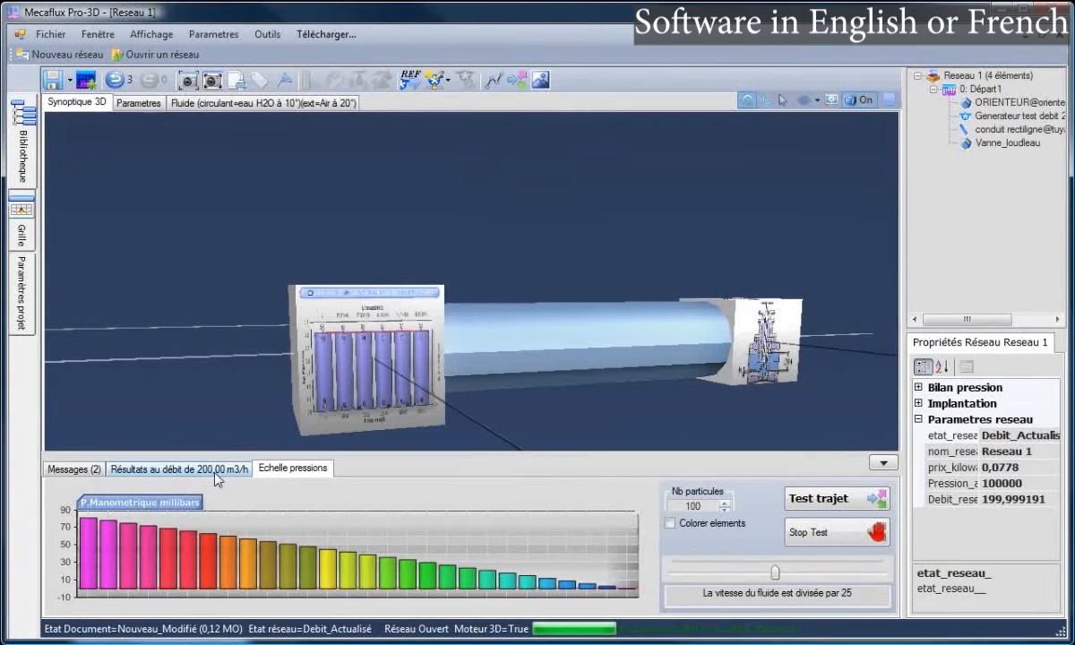
click(669, 523)
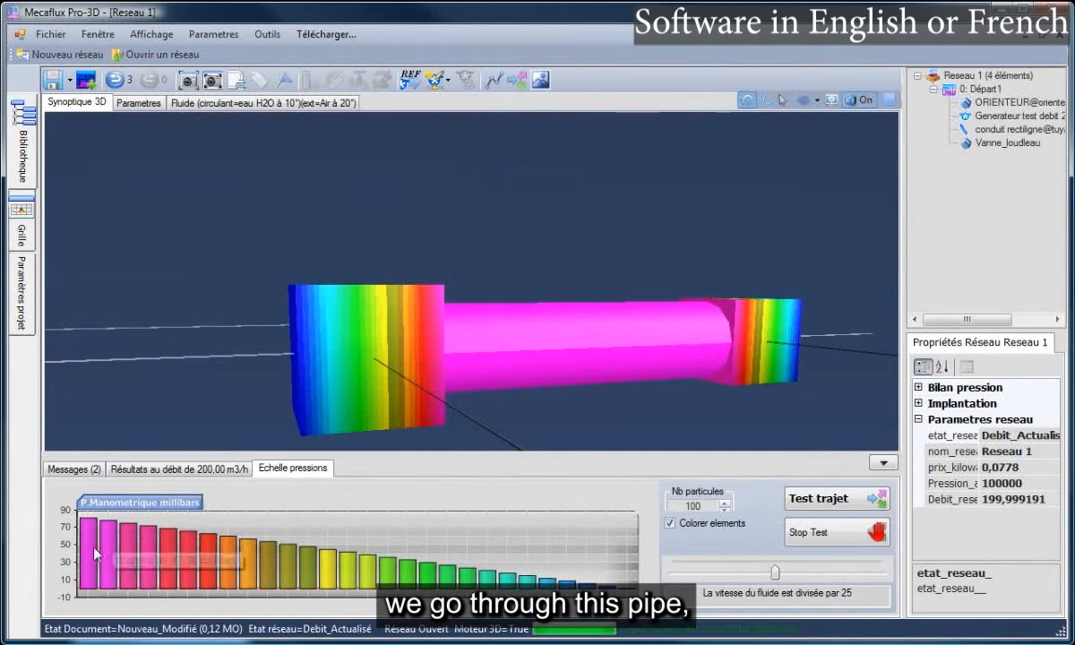
mouse_move(90, 555)
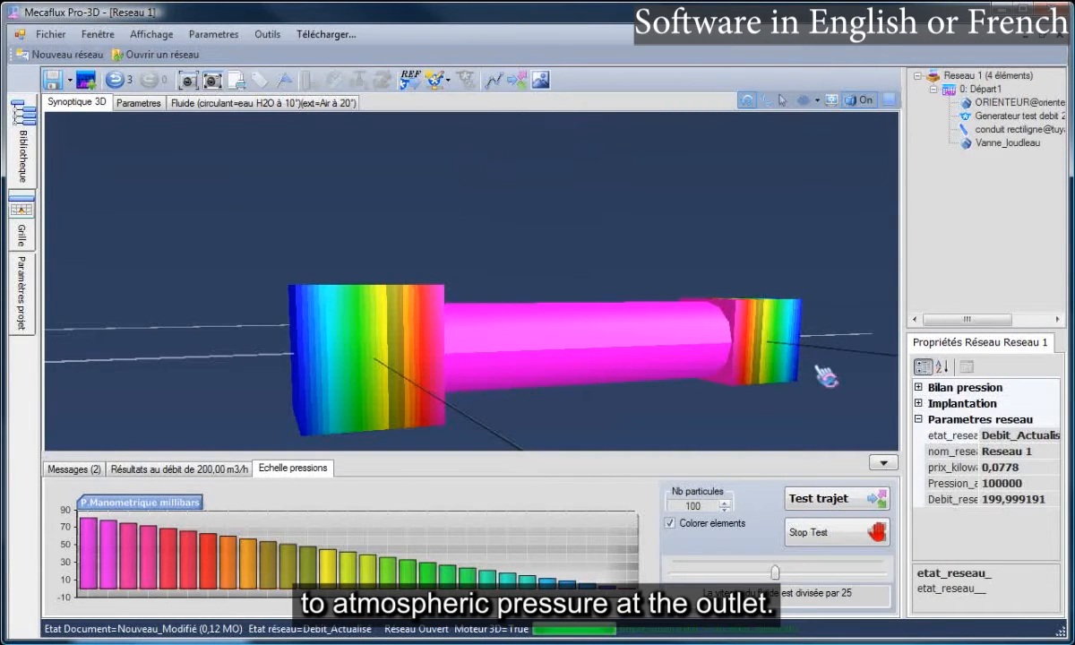
drag(822, 375, 748, 384)
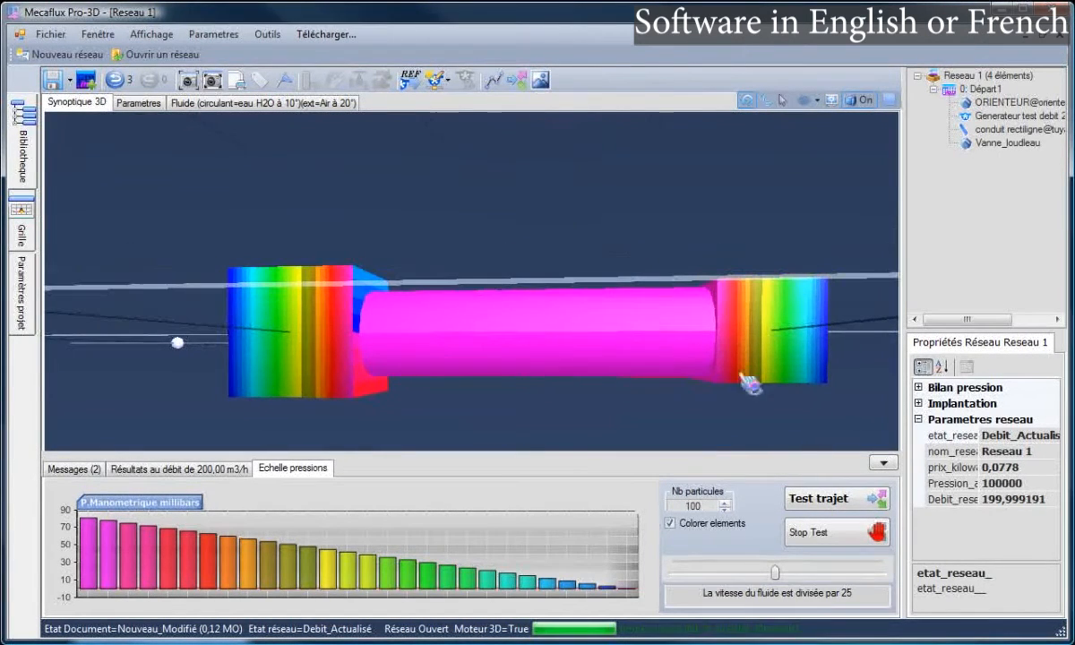
Hide total energy, dynamic pressure and gauge pressure in the section's enlarged piezometric graph, and examine the element data table.
click(494, 82)
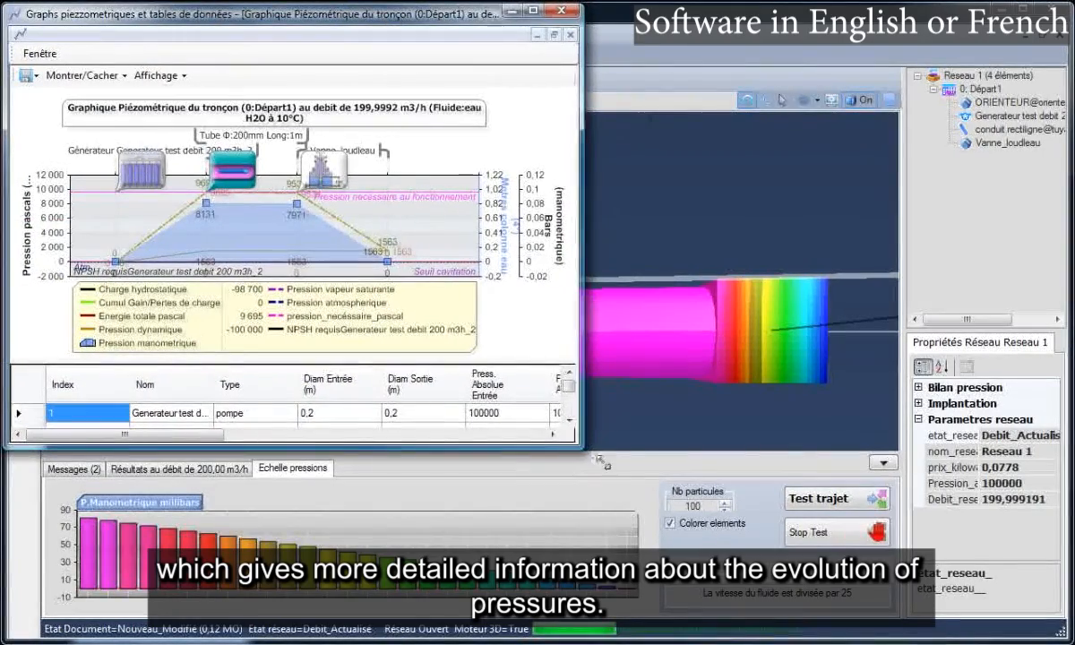
drag(579, 446, 1062, 630)
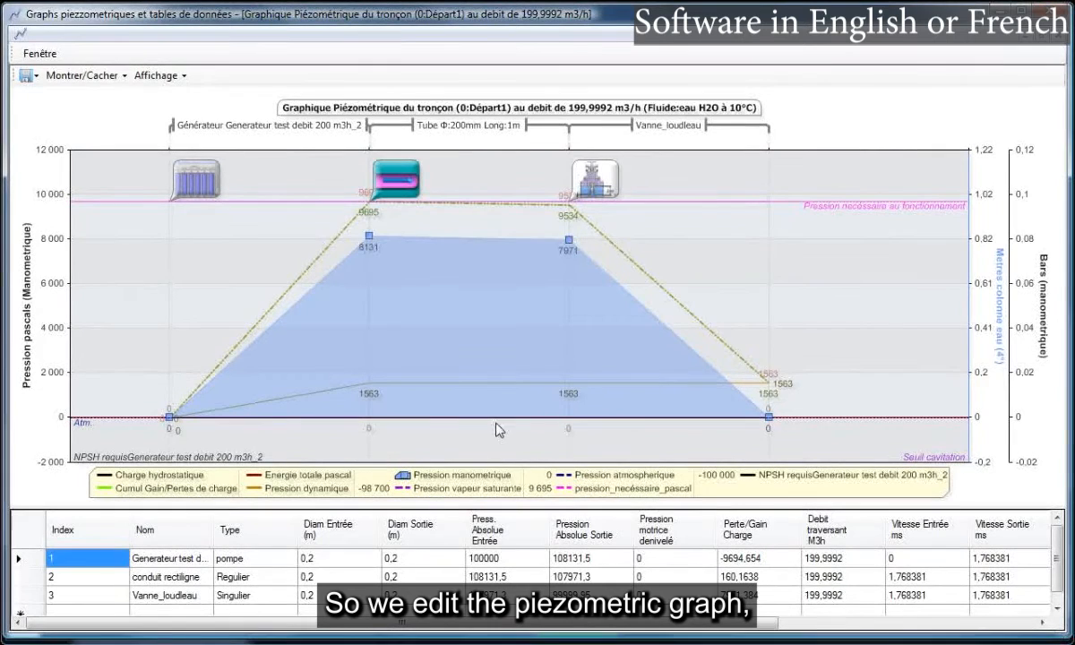
click(112, 79)
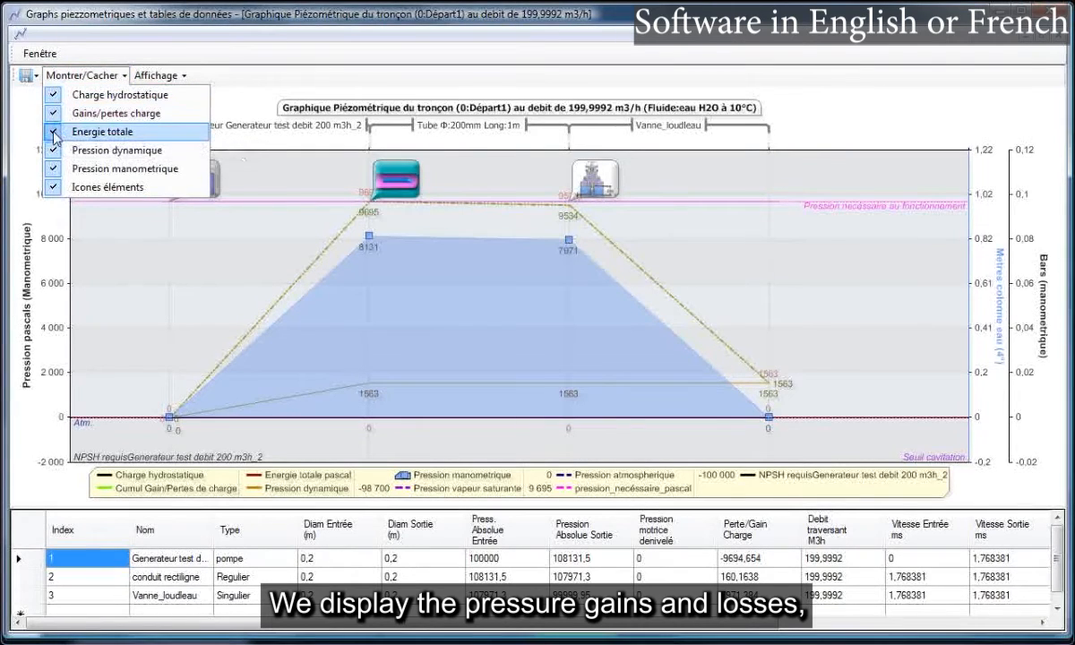
click(89, 132)
click(114, 77)
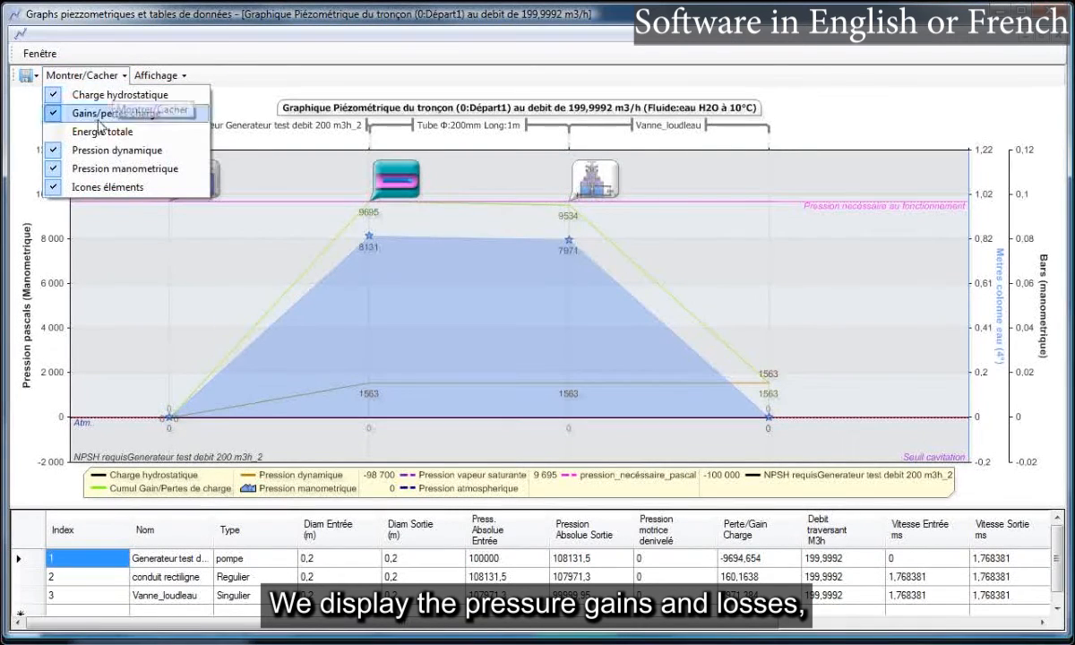
click(57, 152)
click(86, 75)
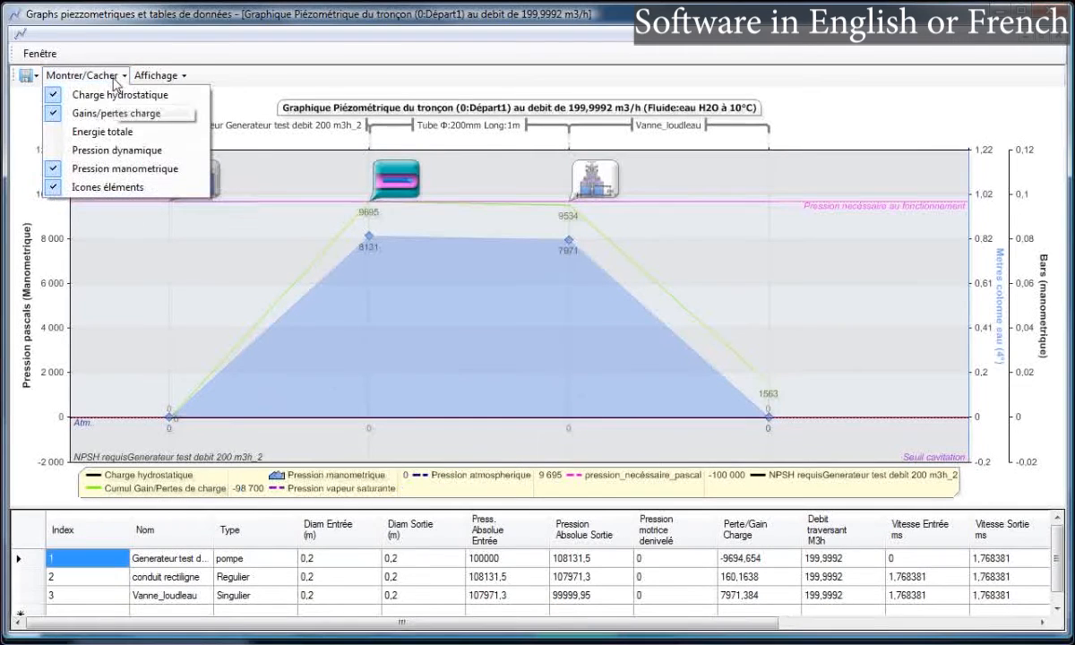
click(57, 169)
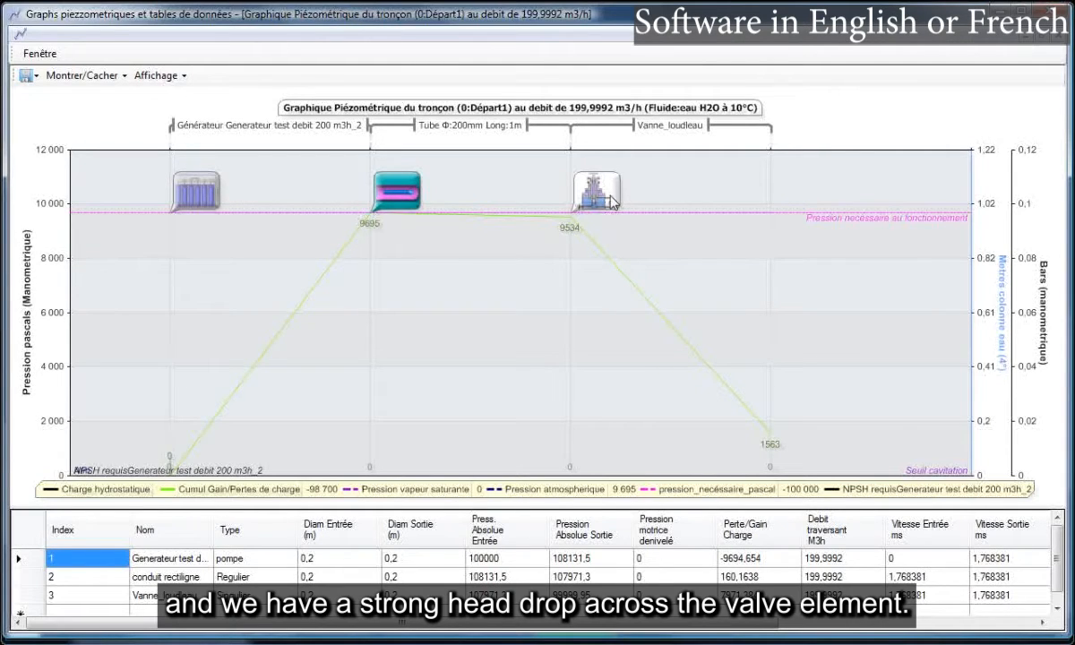
mouse_move(527, 475)
mouse_down()
mouse_move(564, 452)
mouse_move(540, 476)
mouse_up()
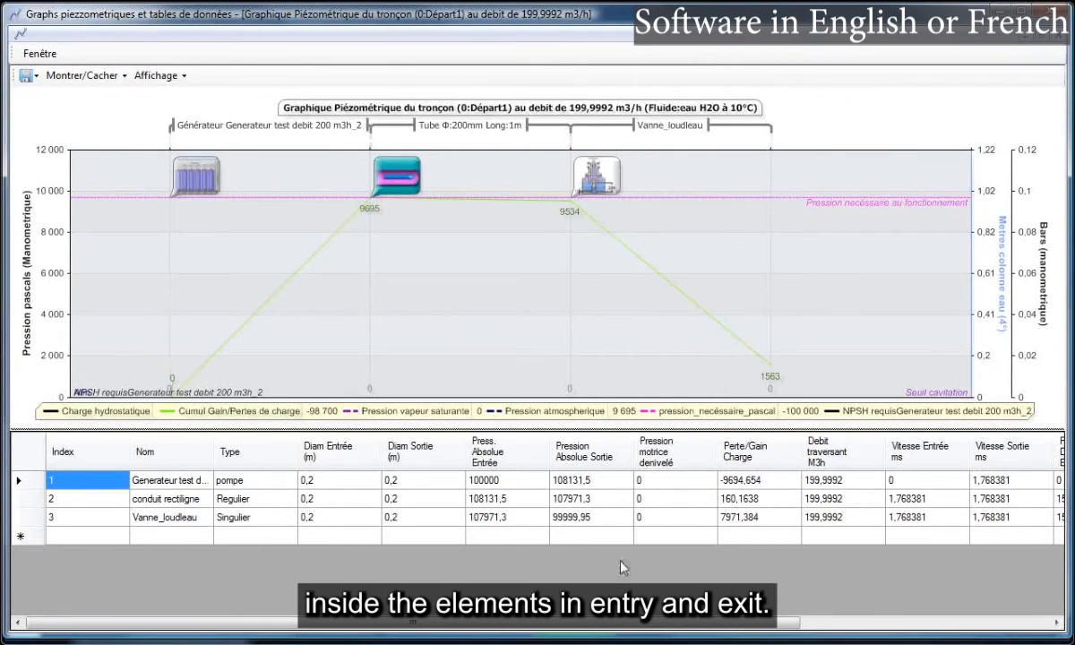
drag(640, 624, 730, 624)
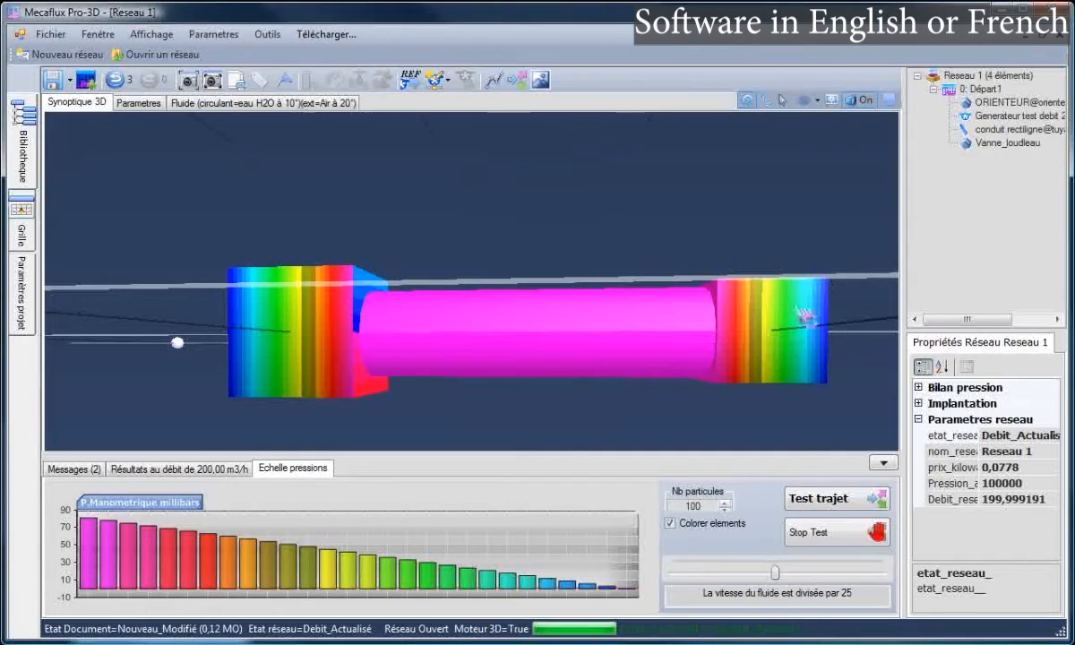
Turn off the pressure colouring of the network elements.
click(685, 526)
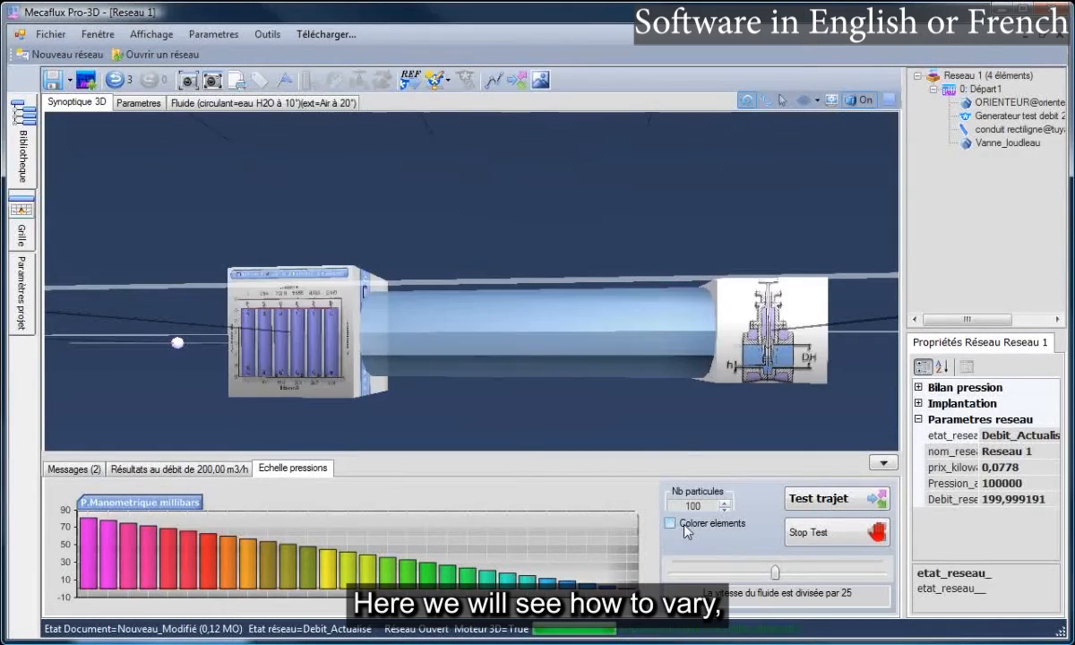
drag(664, 428, 786, 403)
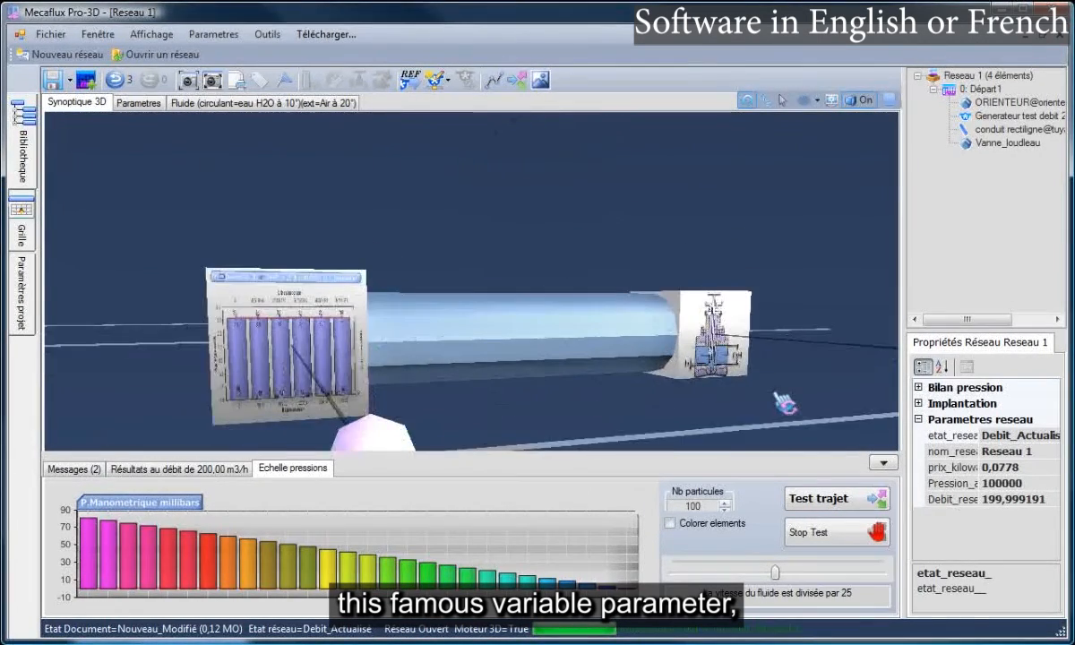
Open the Loudleau valve's parameters from the network and set the opening height H_mm to 50.
click(744, 361)
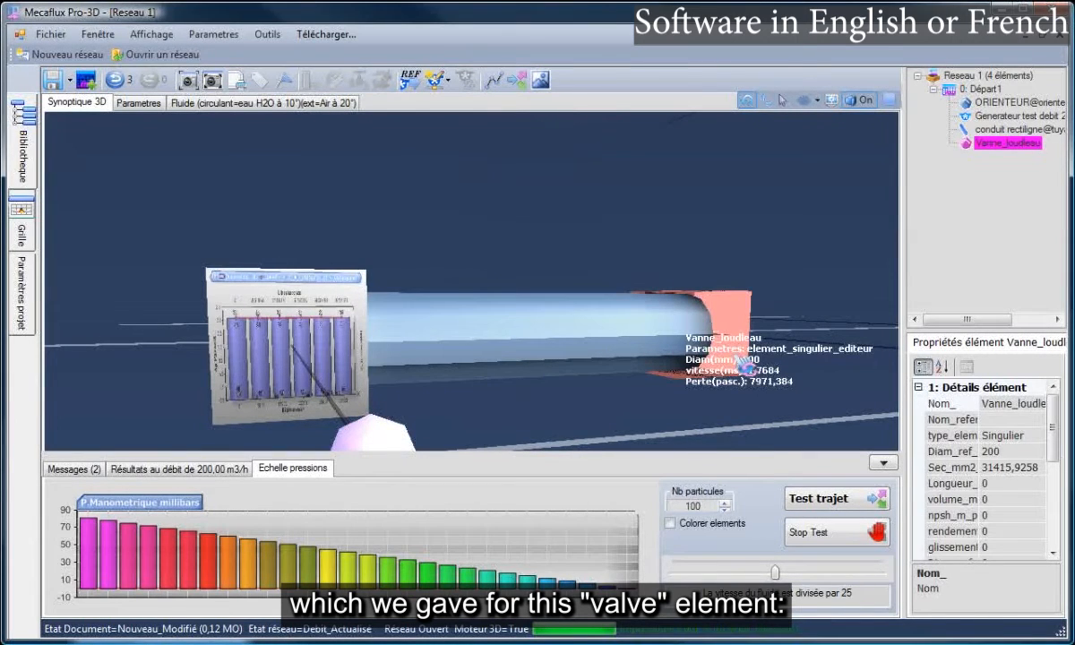
right_click(743, 363)
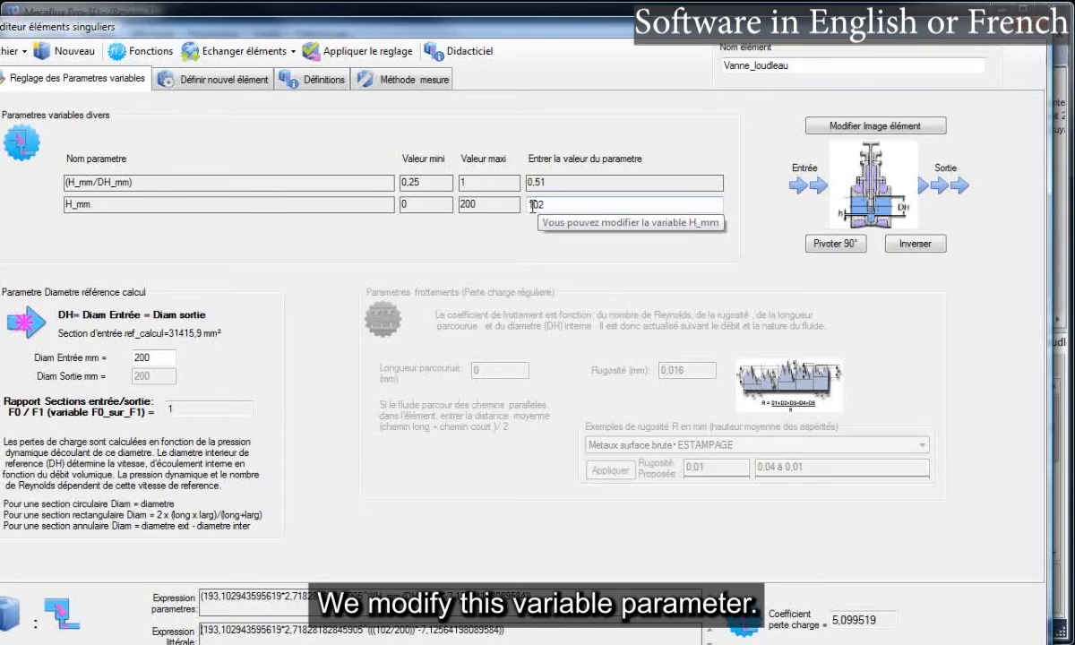
drag(532, 206, 548, 204)
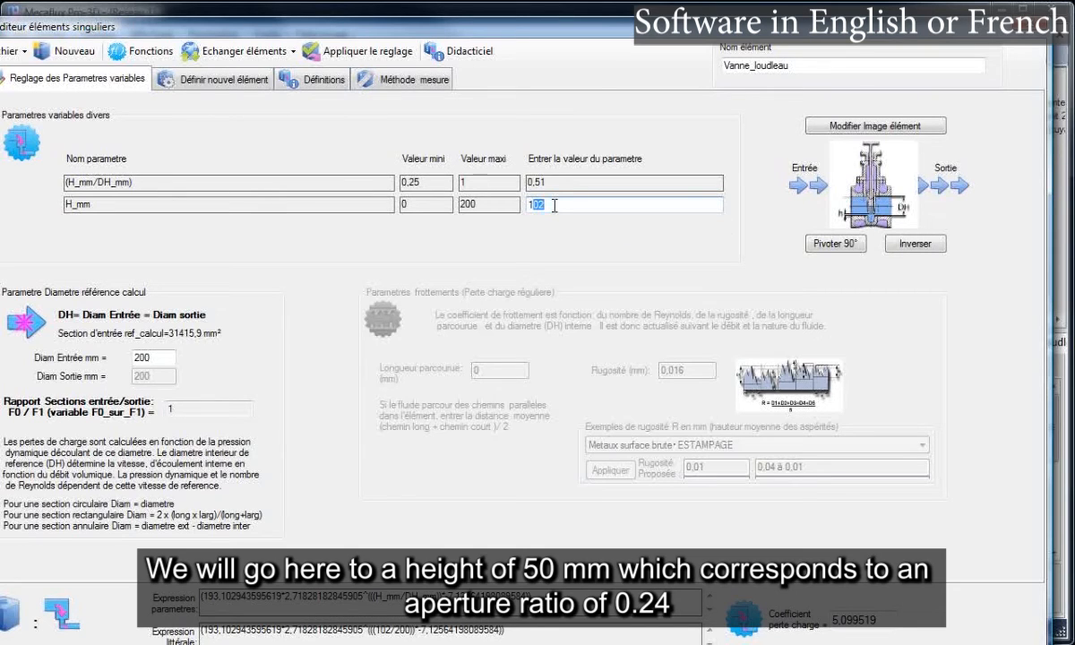
drag(554, 205, 529, 205)
text(50)
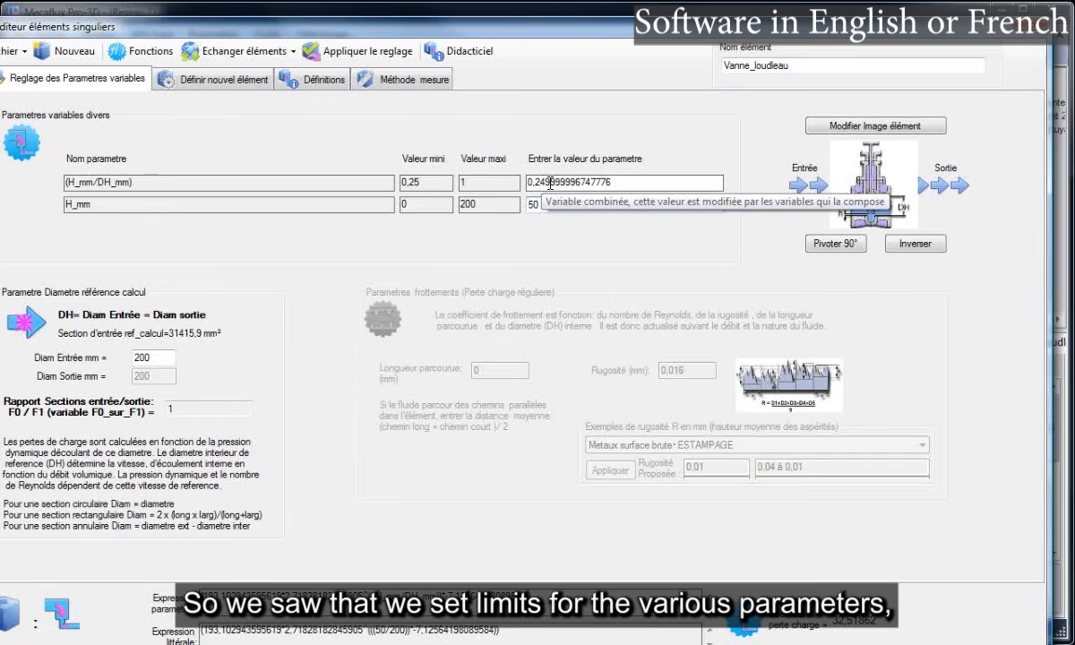
Review the valve's element definition, and try an opening height H_mm of 40 against the lower H_mm/DH_mm limit.
click(238, 83)
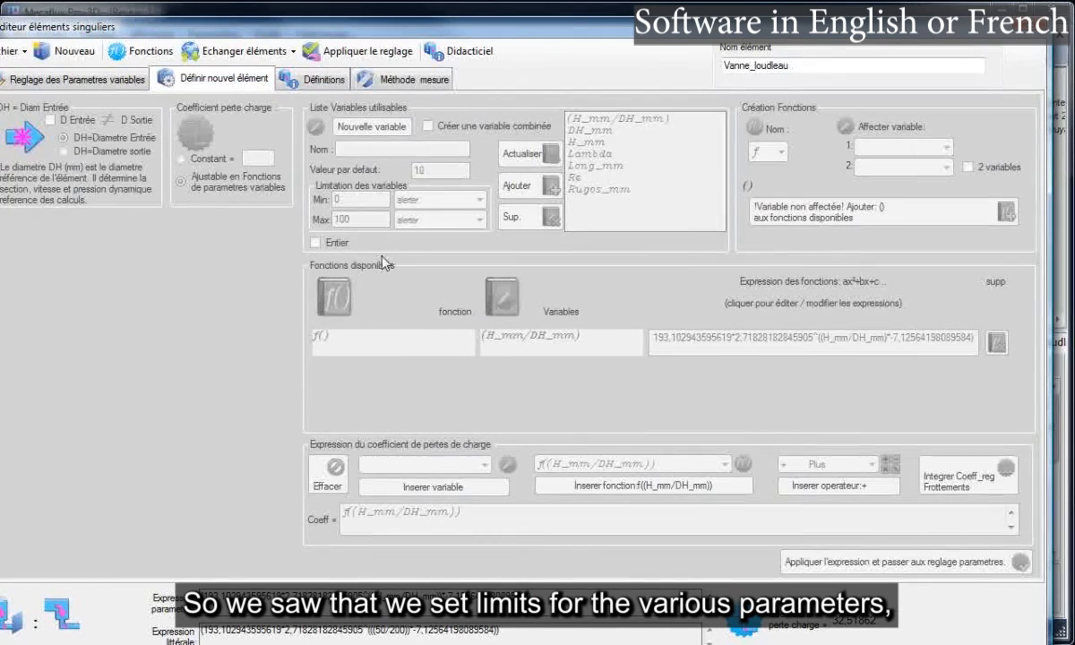
click(99, 82)
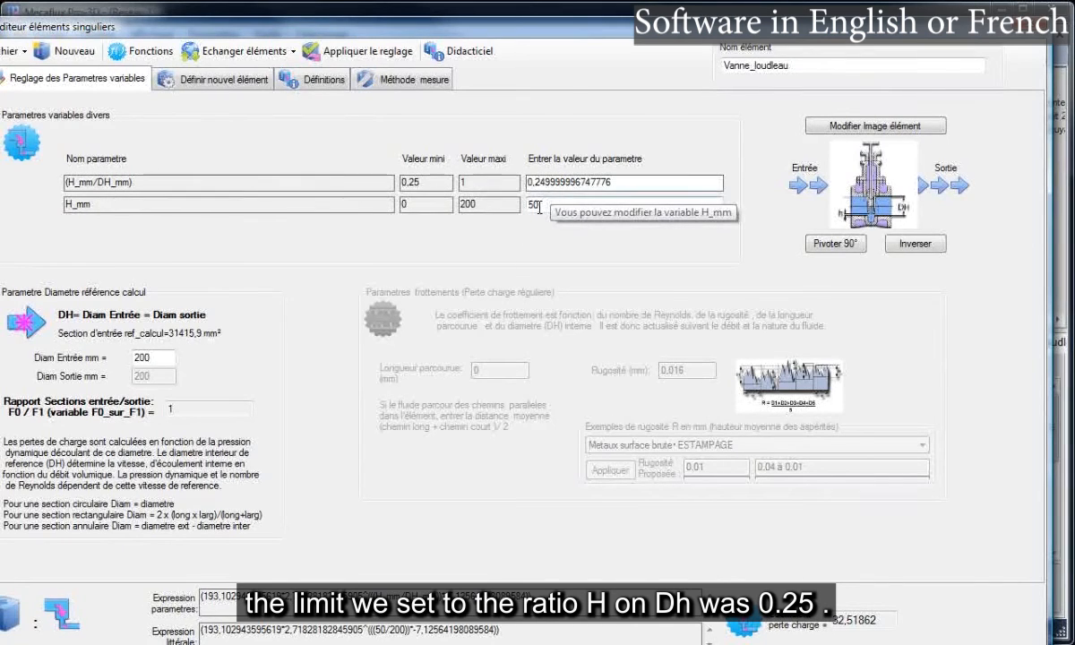
click(533, 206)
drag(529, 205, 534, 240)
text(4)
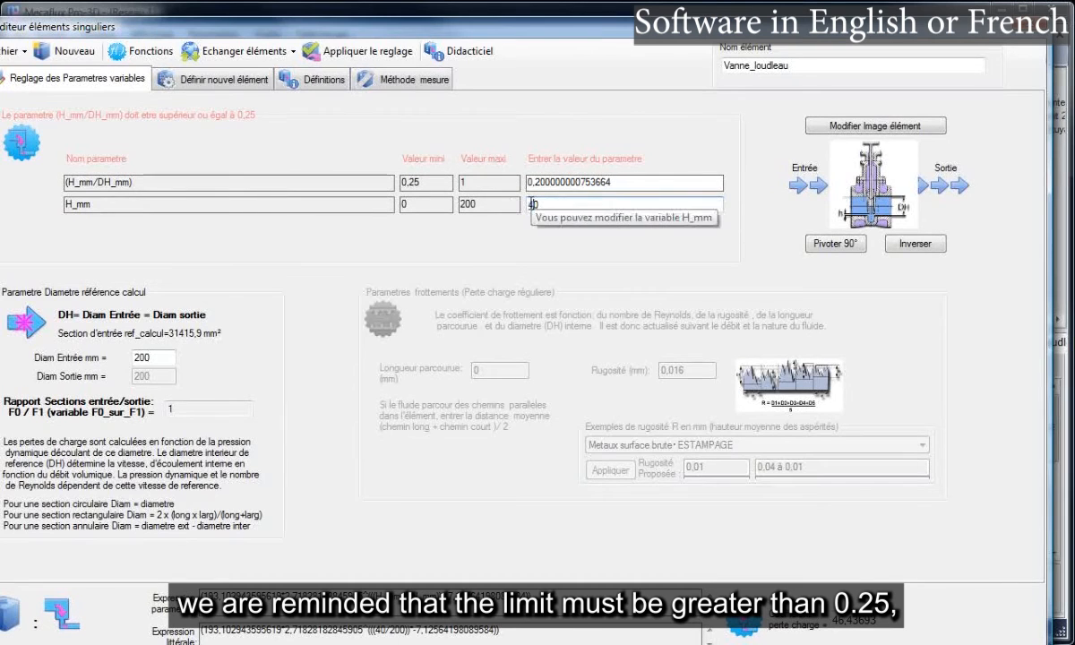
Set the valve's opening height H_mm to 50 and apply the adjustment to the network element.
drag(534, 205, 530, 204)
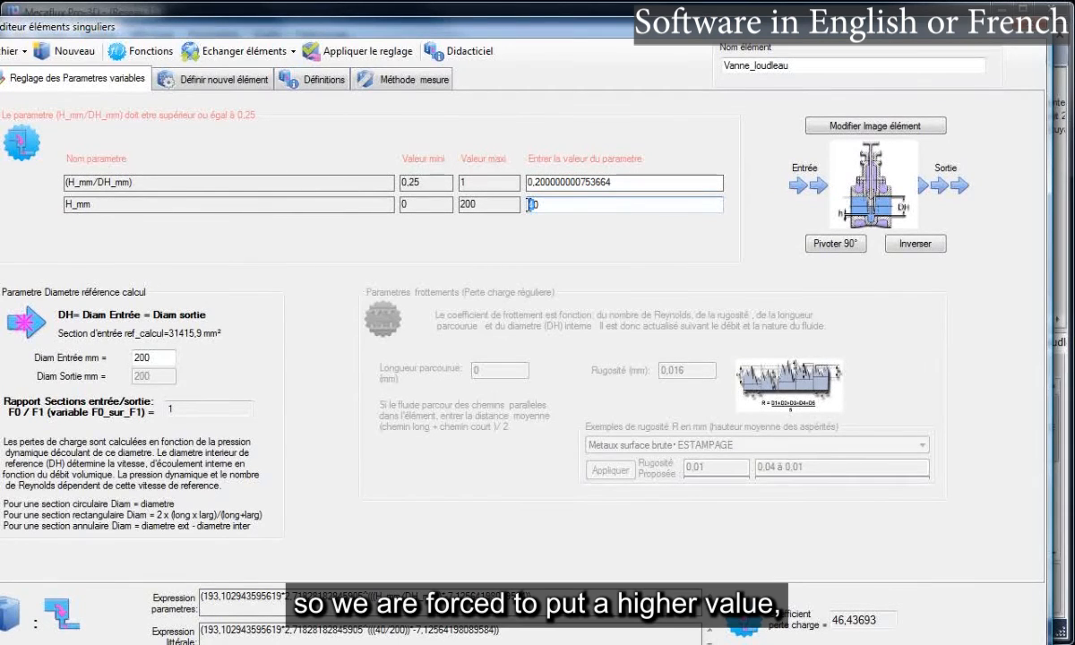
text(5)
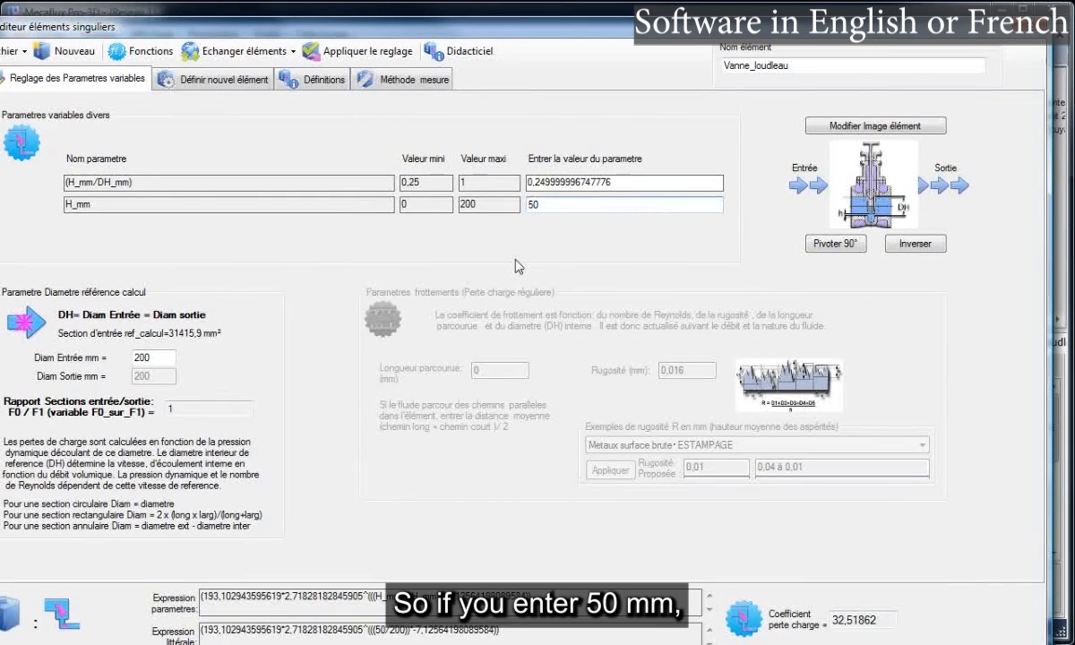
double_click(538, 207)
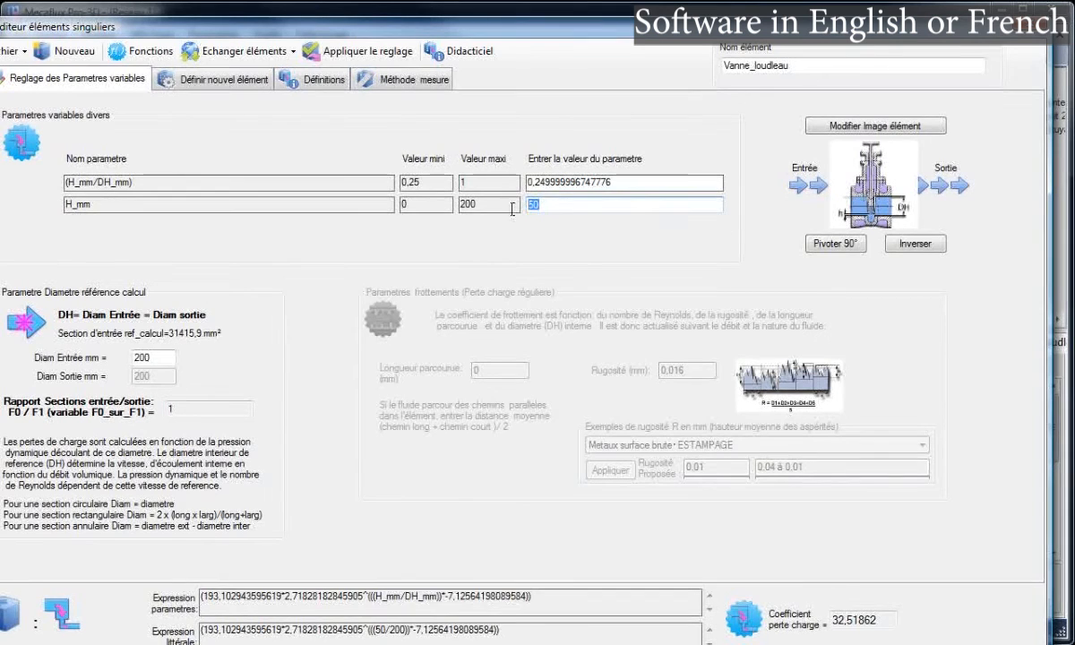
double_click(855, 619)
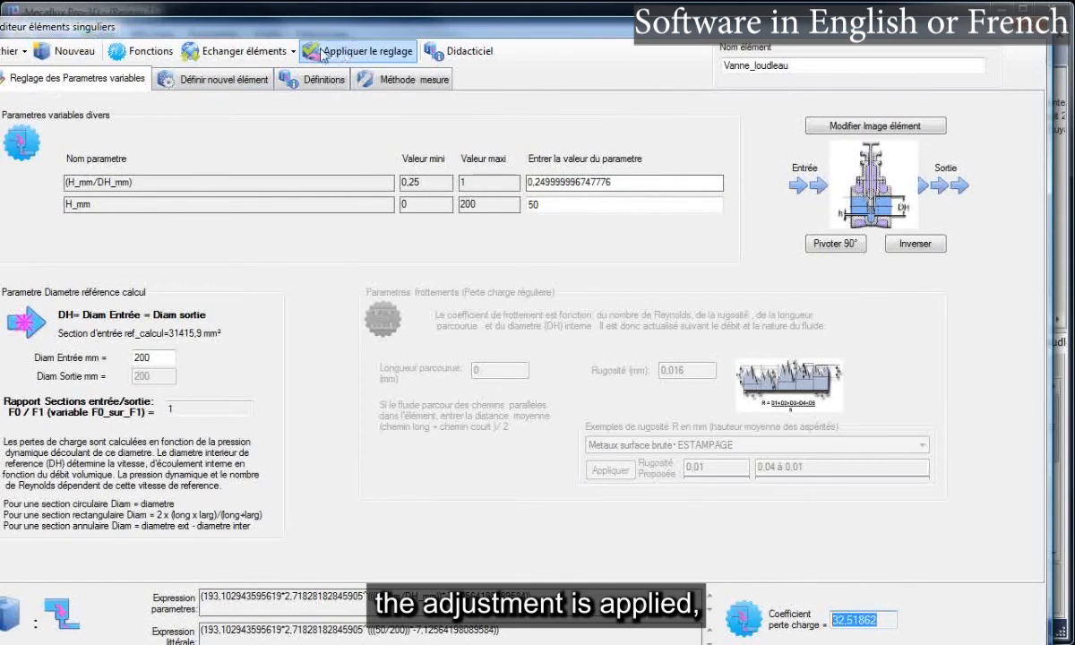
click(354, 54)
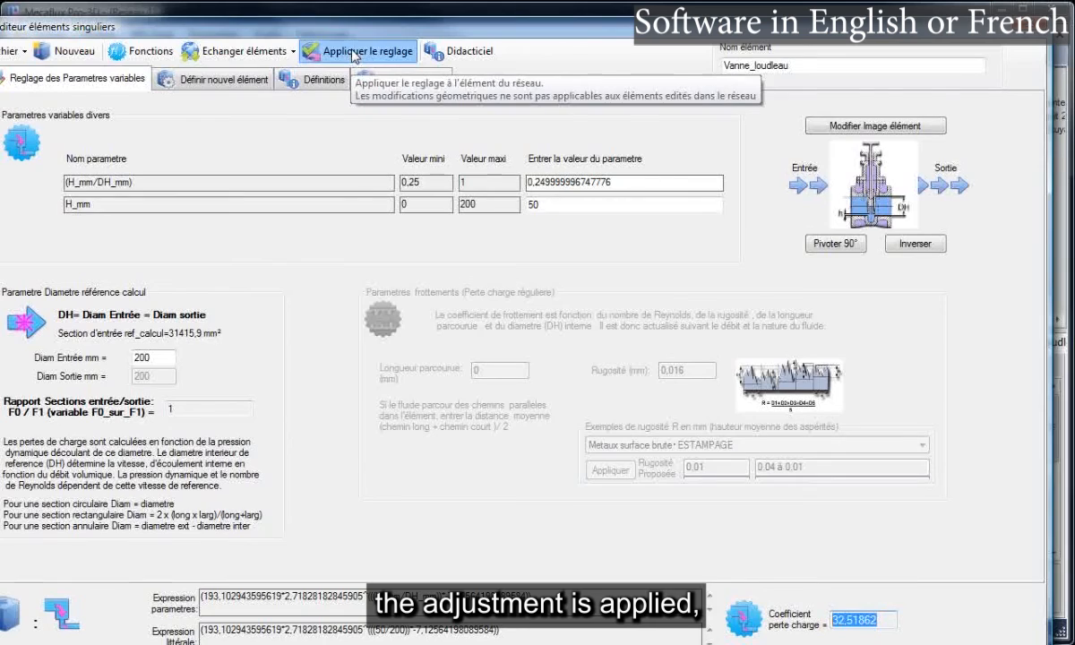
click(686, 217)
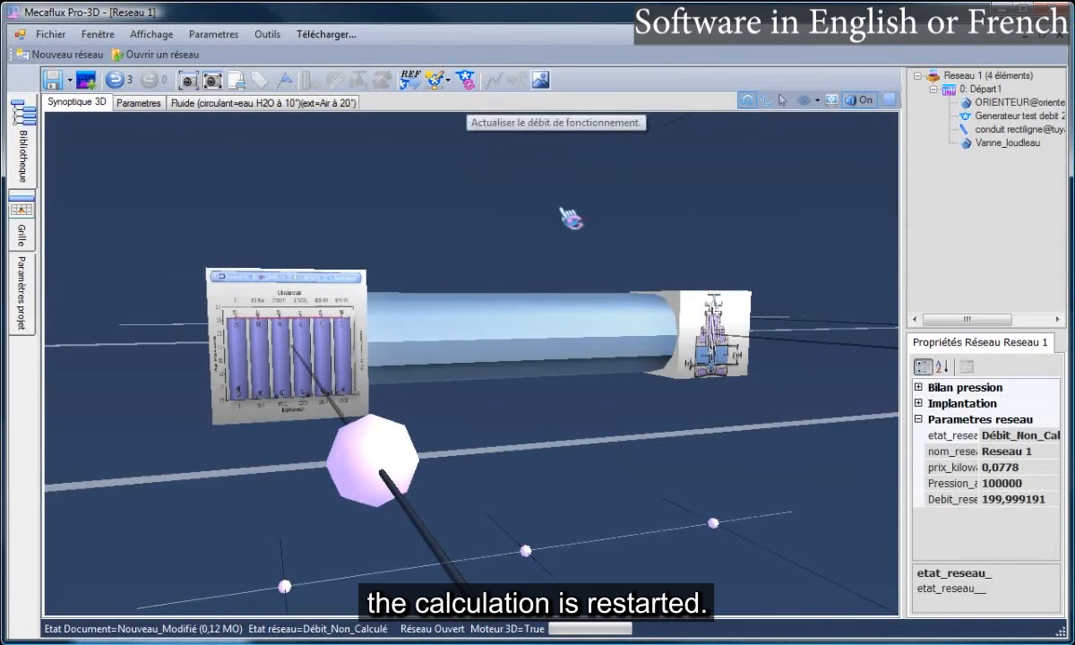
Create a new theoretical generator producing 200 m3/h for the adjusted network, and inspect the valve's pressure loss.
click(740, 371)
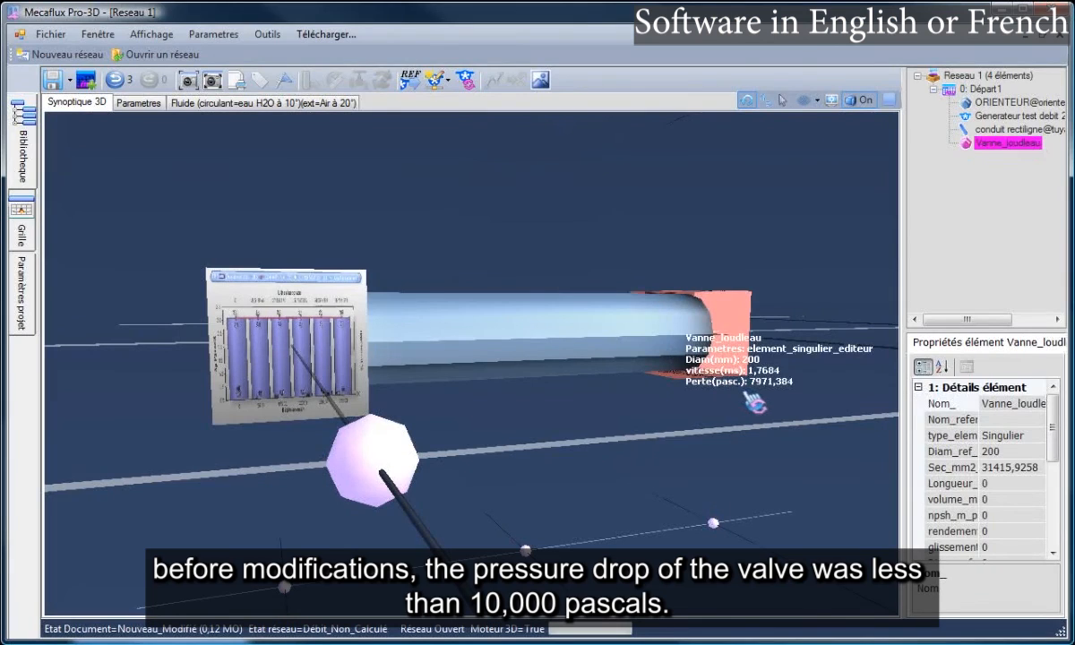
click(801, 216)
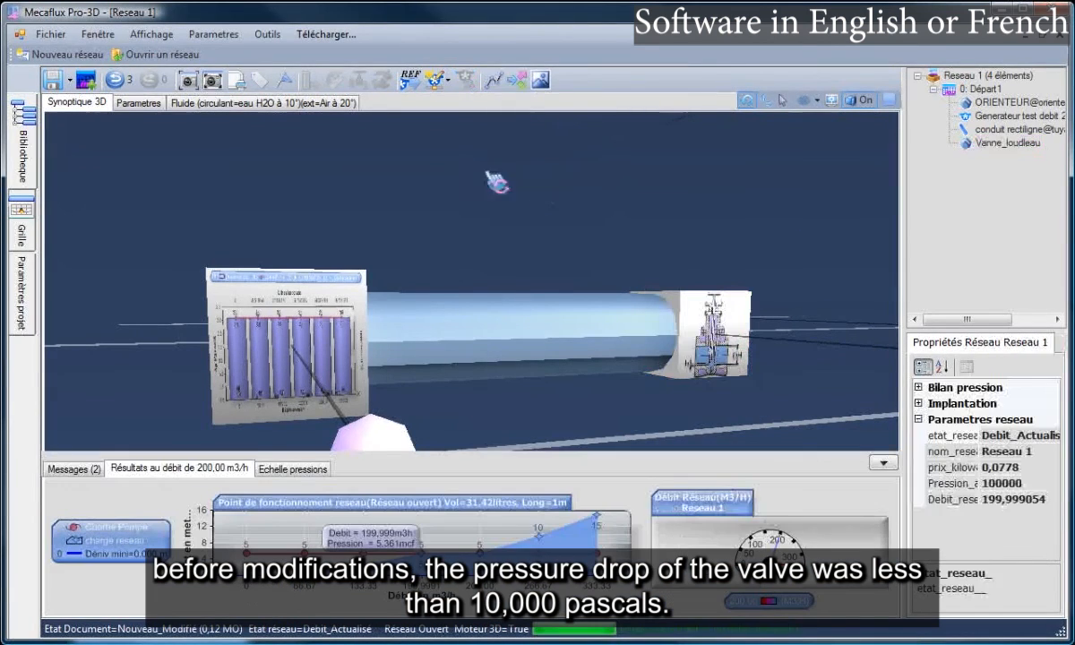
click(432, 82)
click(432, 86)
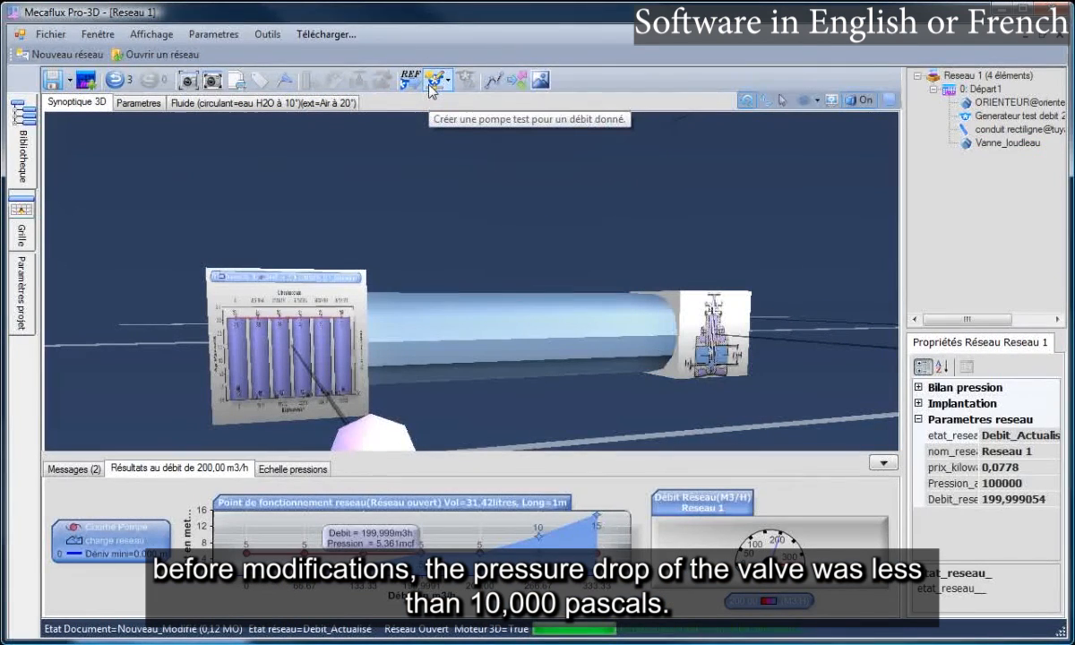
click(434, 86)
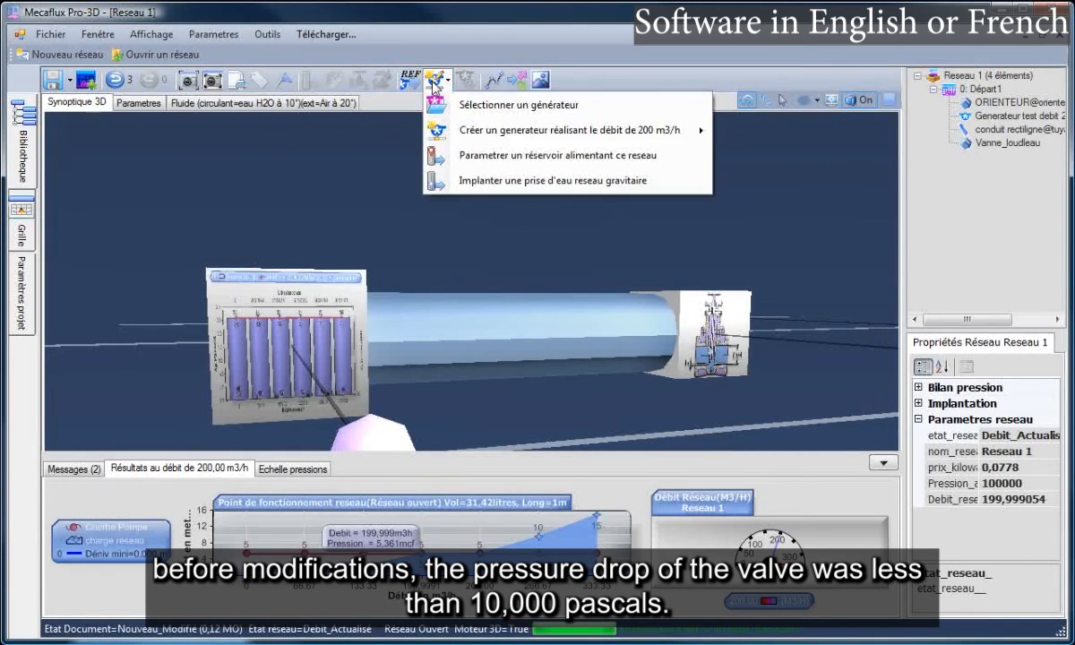
click(448, 127)
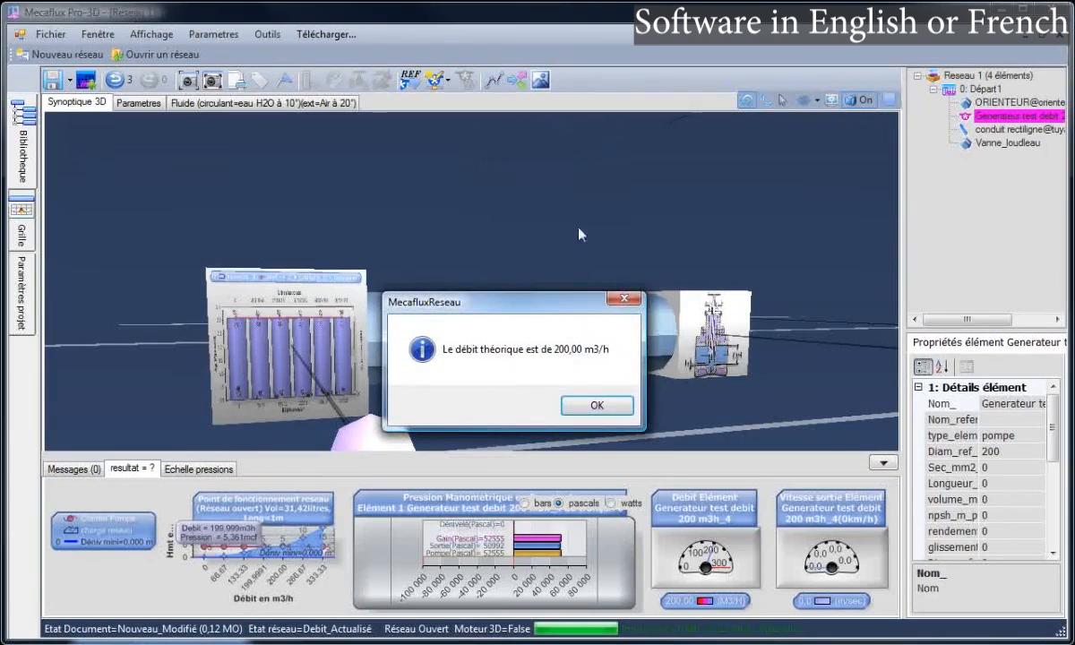
click(563, 403)
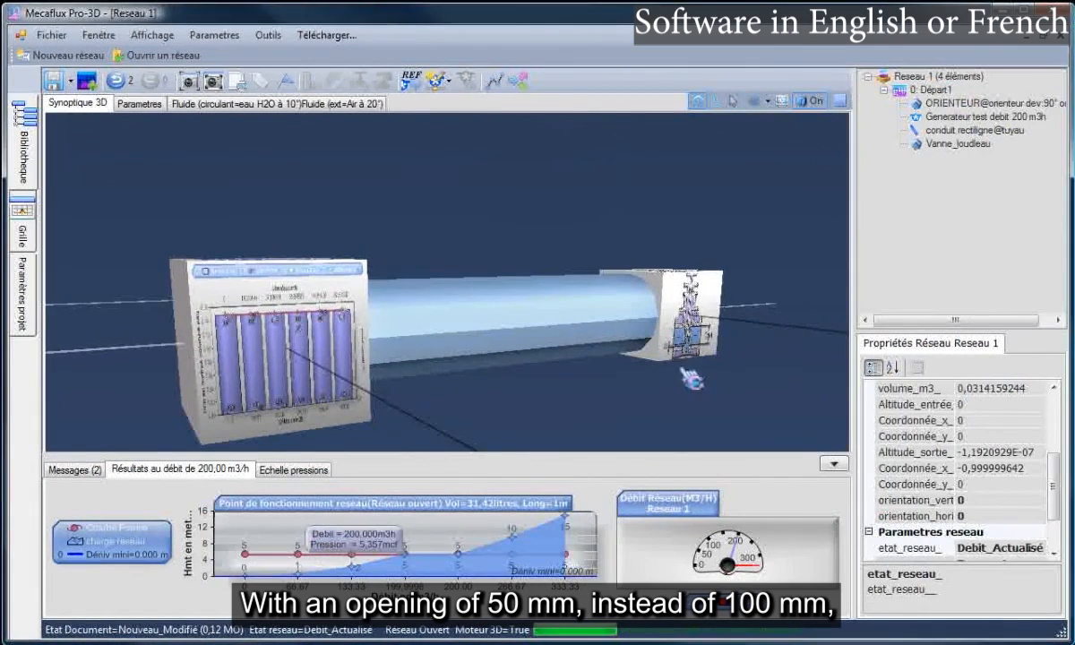
click(647, 345)
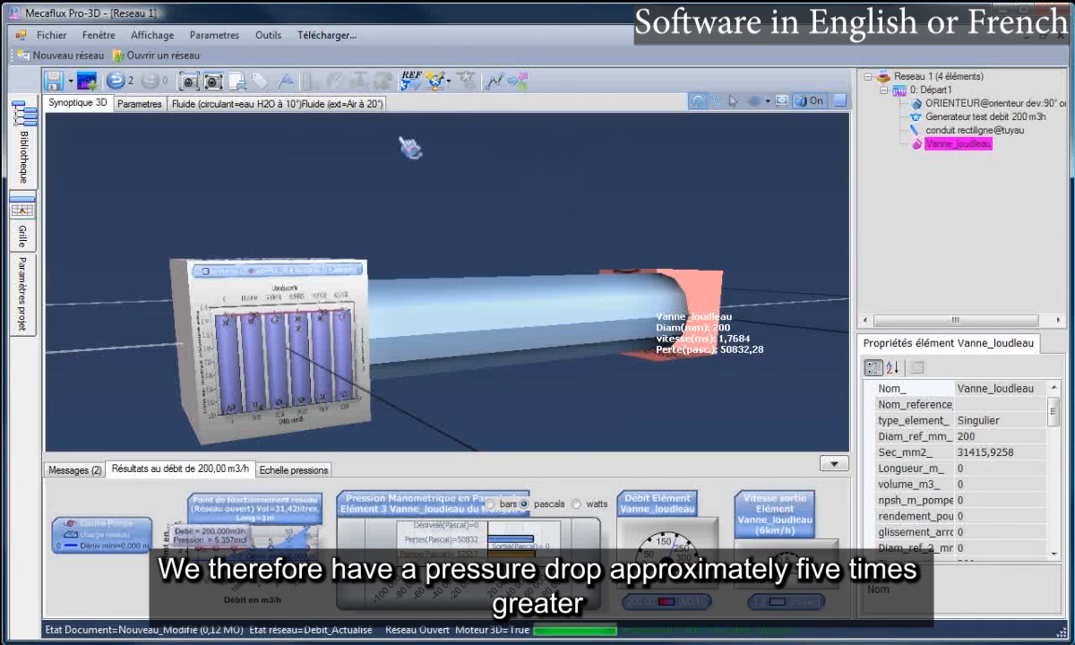
click(499, 398)
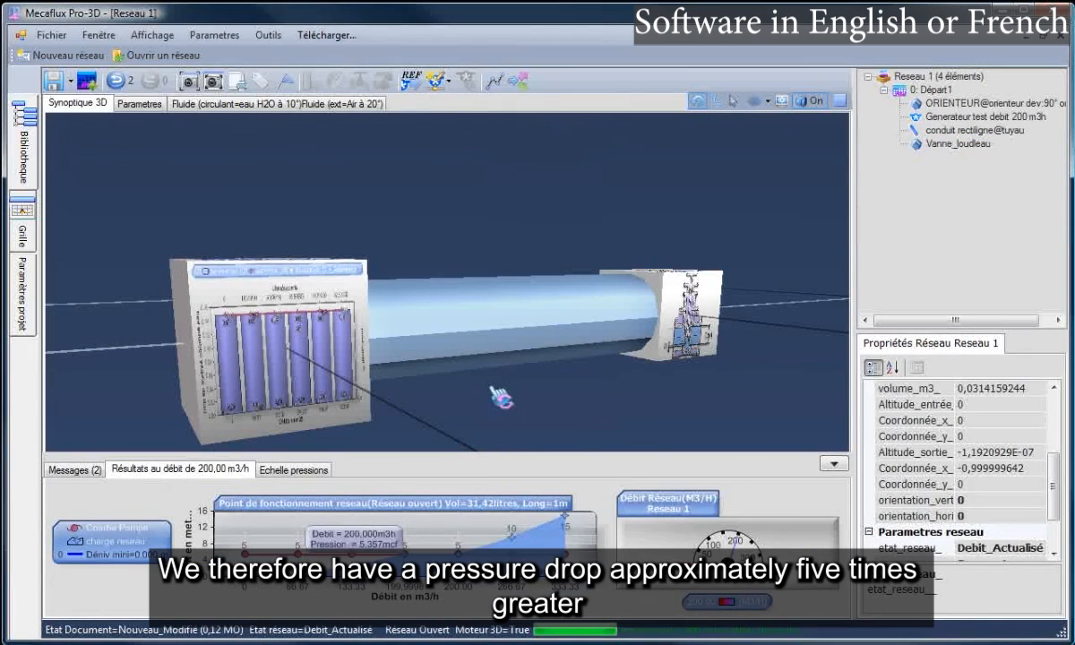